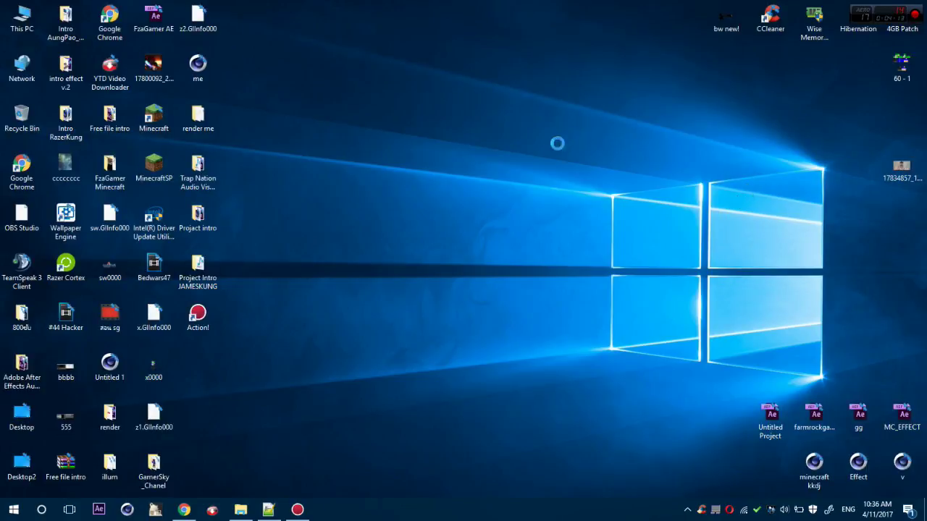
pyautogui.moveTo(658, 149)
pyautogui.click(727, 225)
pyautogui.click(188, 517)
pyautogui.scroll(-3, 702, 374)
pyautogui.click(183, 510)
pyautogui.click(184, 510)
pyautogui.scroll(-4, 462, 131)
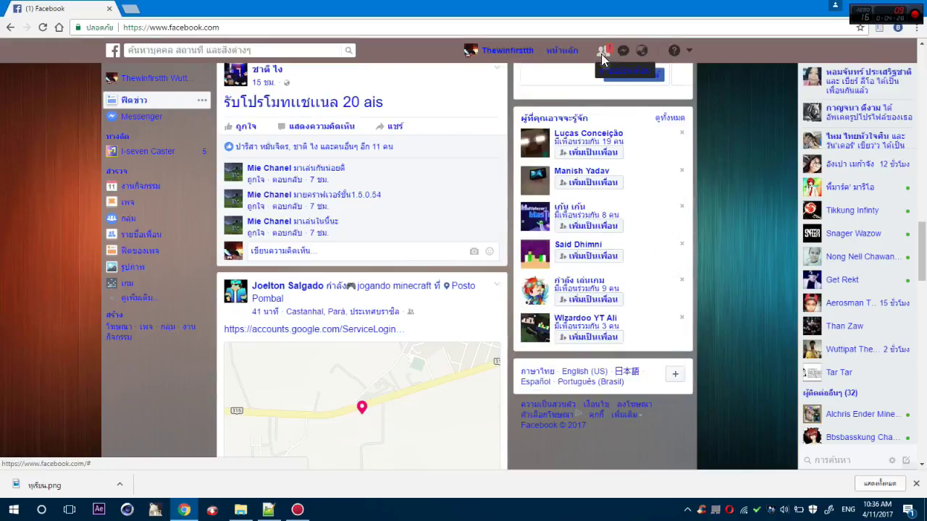
pyautogui.click(602, 50)
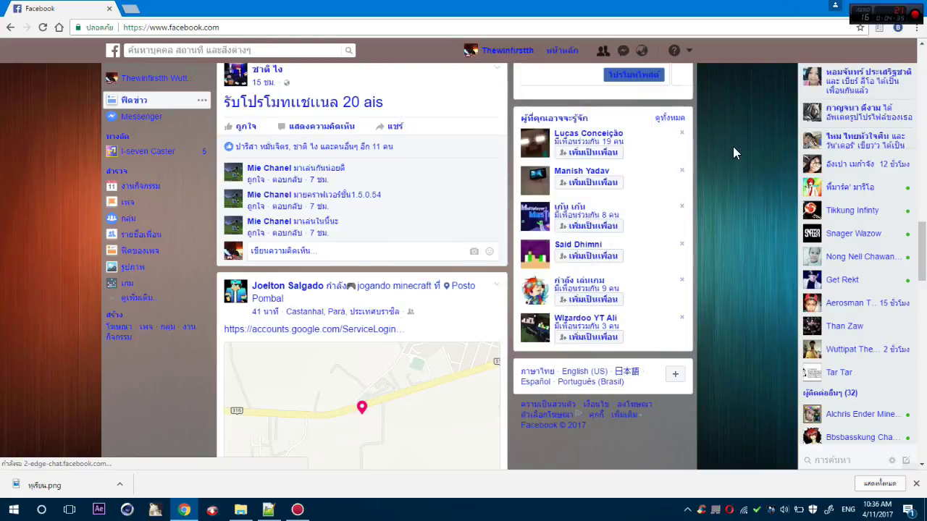
pyautogui.scroll(-3, 734, 148)
pyautogui.scroll(-3, 733, 152)
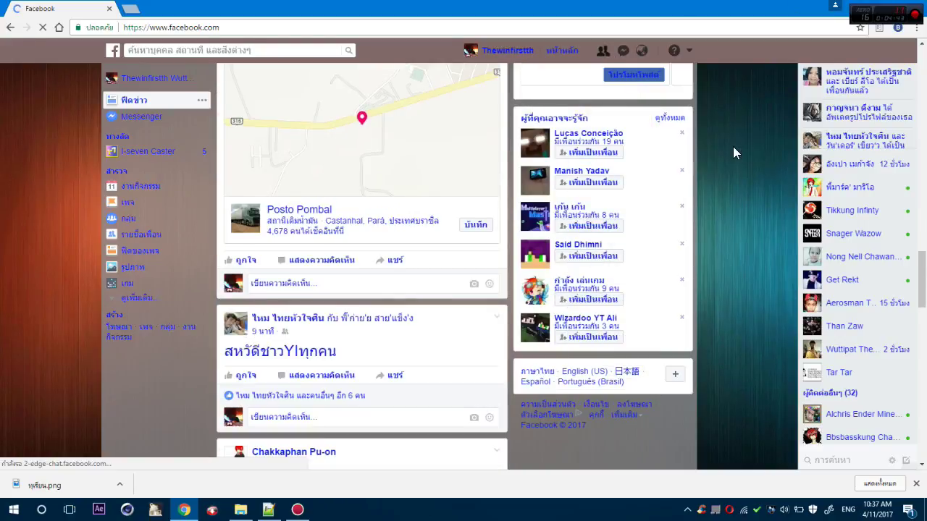
pyautogui.scroll(-2, 733, 147)
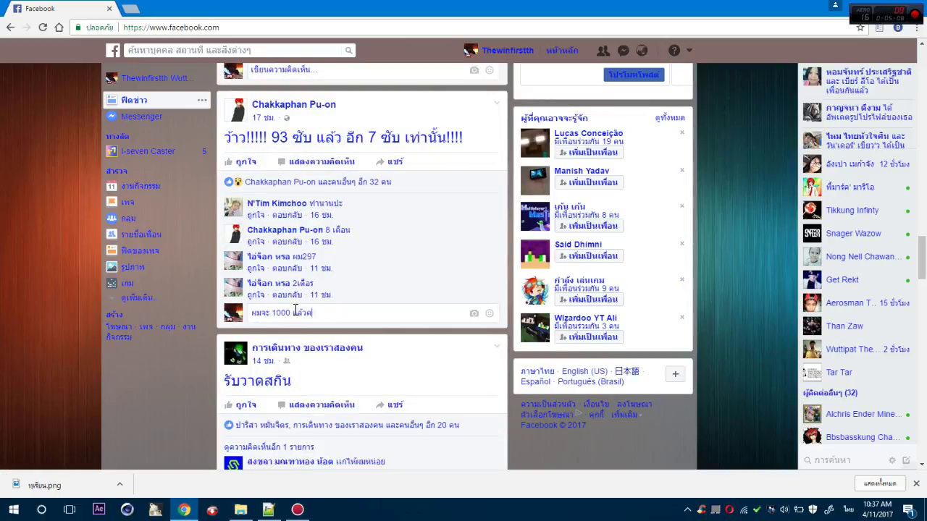
pyautogui.click(868, 12)
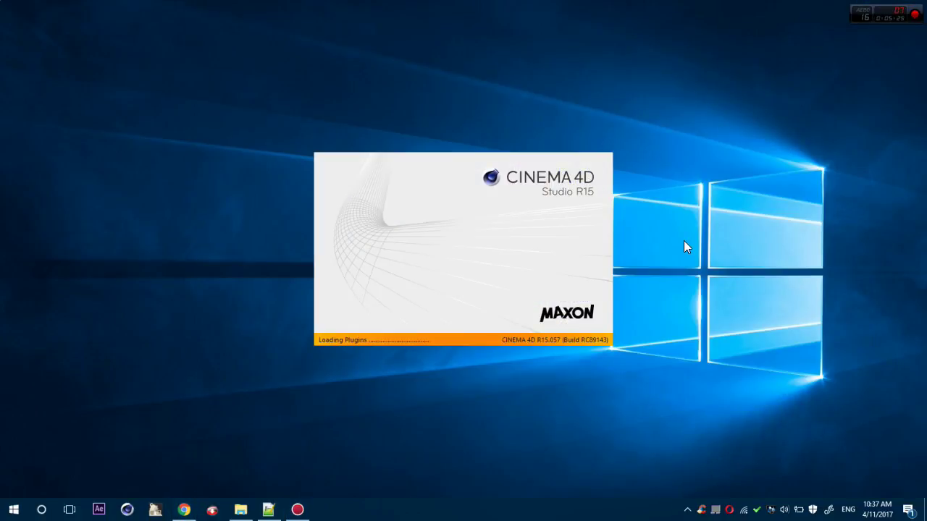
pyautogui.rightClick(704, 236)
pyautogui.click(730, 269)
pyautogui.click(184, 510)
pyautogui.scroll(-5, 696, 446)
pyautogui.scroll(-4, 697, 443)
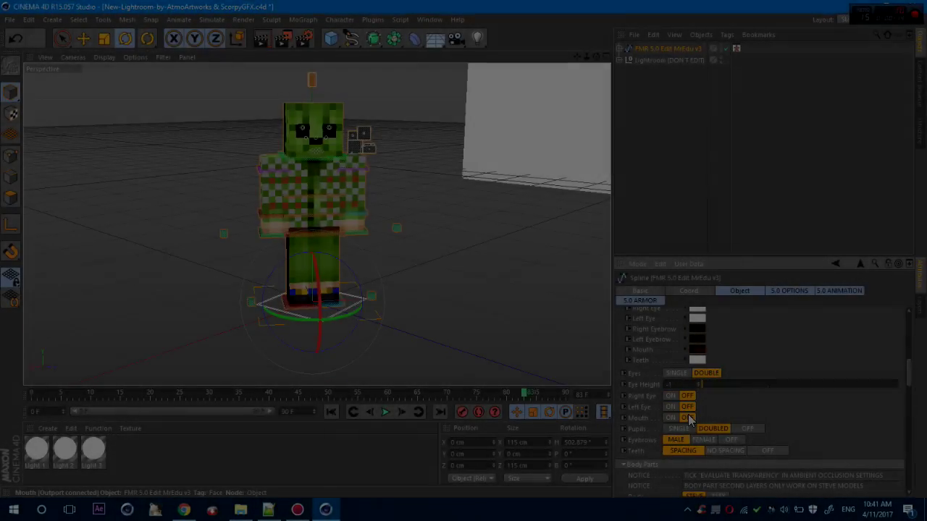
# Move both hand controllers of the Minecraft rig slightly outward so the arms spread away from the body.
pyautogui.click(701, 151)
pyautogui.moveTo(587, 57); pyautogui.dragTo(608, 57)
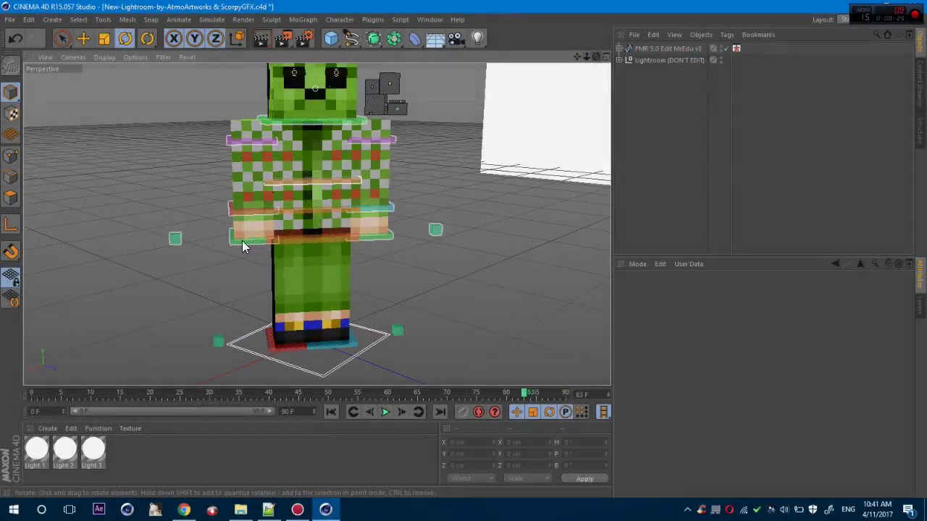
pyautogui.click(237, 239)
pyautogui.press('e')
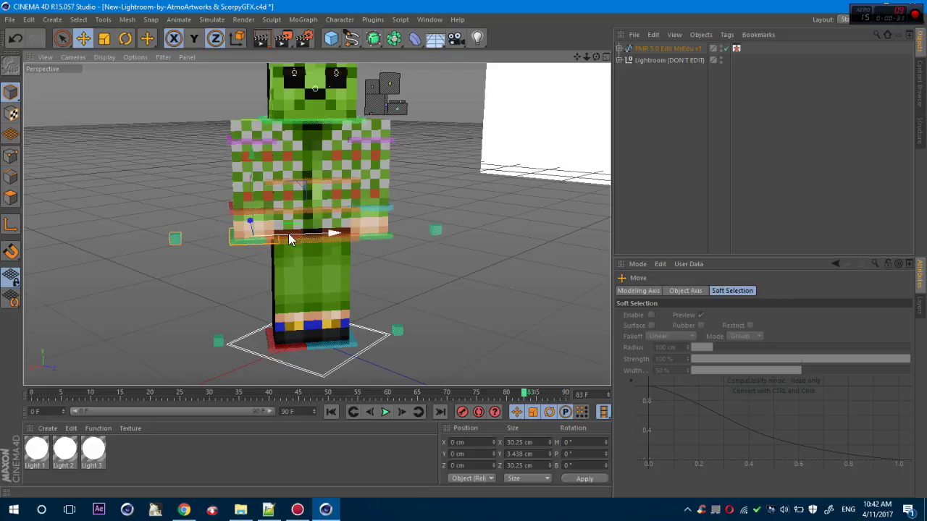
pyautogui.moveTo(290, 239); pyautogui.dragTo(273, 239)
pyautogui.click(377, 239)
pyautogui.moveTo(376, 238); pyautogui.dragTo(389, 237)
# Move both foot controllers of the rig slightly outward so the legs stand apart.
pyautogui.click(285, 346)
pyautogui.moveTo(294, 341); pyautogui.dragTo(280, 340)
pyautogui.click(338, 341)
pyautogui.moveTo(344, 340); pyautogui.dragTo(361, 341)
pyautogui.click(751, 150)
# Turn on the Extrude Head options for both Hat and Head in the FMR 5.0 rig's 5.0 ANIMATION settings.
pyautogui.moveTo(576, 57); pyautogui.dragTo(570, 133)
pyautogui.click(667, 48)
pyautogui.click(786, 290)
pyautogui.click(640, 300)
pyautogui.click(833, 291)
pyautogui.click(654, 360)
pyautogui.click(654, 370)
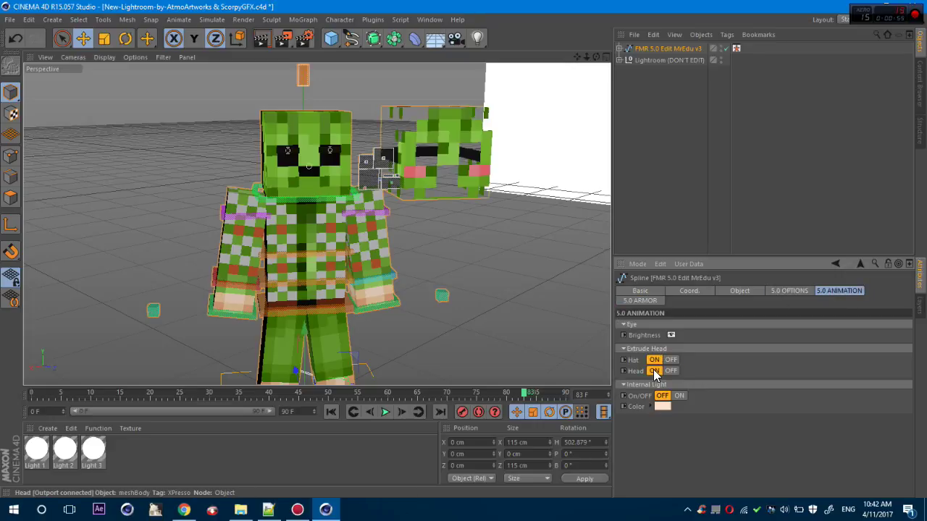
pyautogui.click(653, 138)
# Switch to polygon mode, expand the rig's Head group and select the EXTRUDE_meshHead object.
pyautogui.moveTo(577, 57); pyautogui.dragTo(625, 60)
pyautogui.click(10, 197)
pyautogui.click(918, 305)
pyautogui.click(619, 49)
pyautogui.click(626, 106)
pyautogui.click(672, 121)
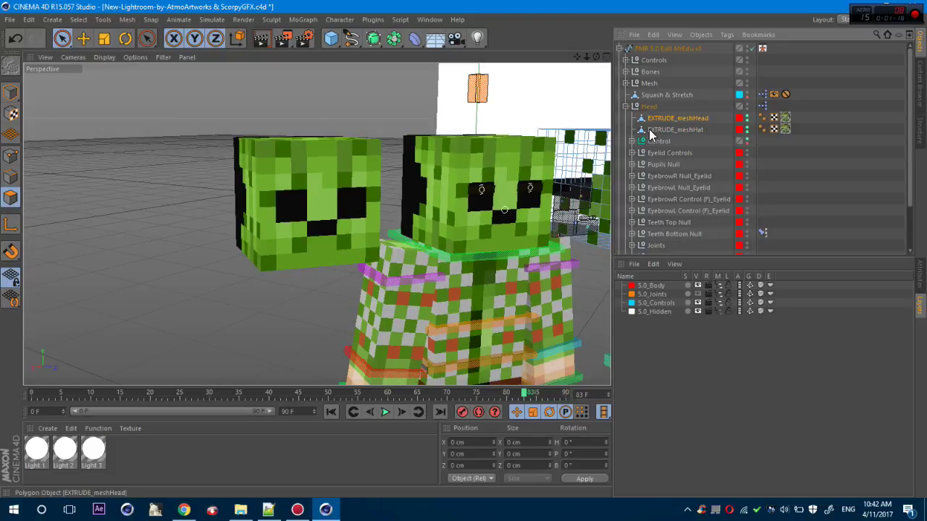
# Extrude the scattered dark green squares on the front of the separate head mesh with a 4 cm offset.
pyautogui.moveTo(586, 56); pyautogui.dragTo(608, 57)
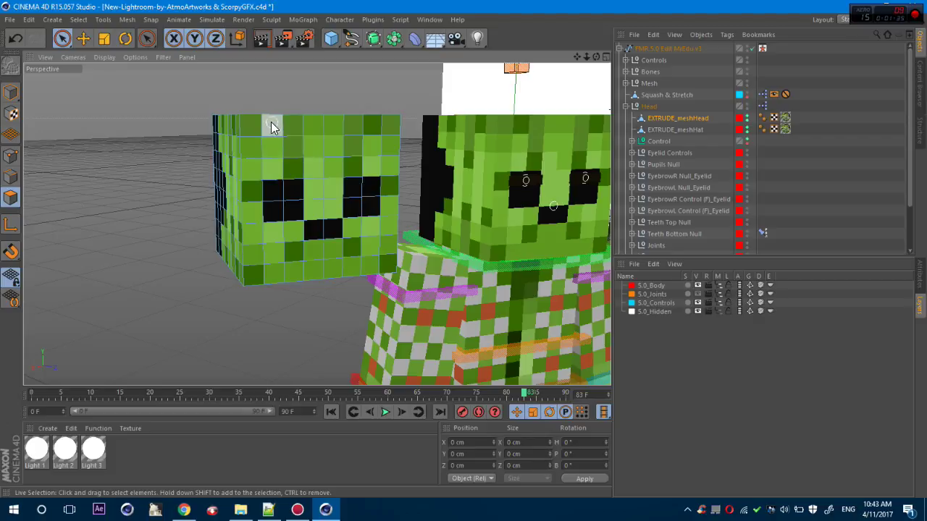
pyautogui.keyDown('shift'); pyautogui.click(390, 186); pyautogui.keyUp('shift')
pyautogui.keyDown('shift'); pyautogui.click(292, 169); pyautogui.keyUp('shift')
pyautogui.keyDown('shift'); pyautogui.click(292, 252); pyautogui.keyUp('shift')
pyautogui.keyDown('shift'); pyautogui.click(352, 246); pyautogui.keyUp('shift')
pyautogui.keyDown('shift'); pyautogui.click(388, 266); pyautogui.keyUp('shift')
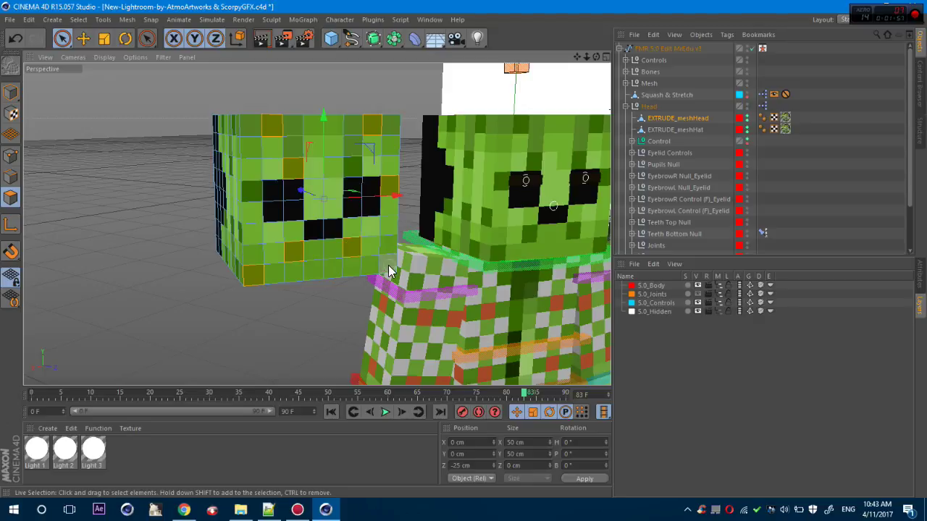
pyautogui.keyDown('shift'); pyautogui.click(249, 191); pyautogui.keyUp('shift')
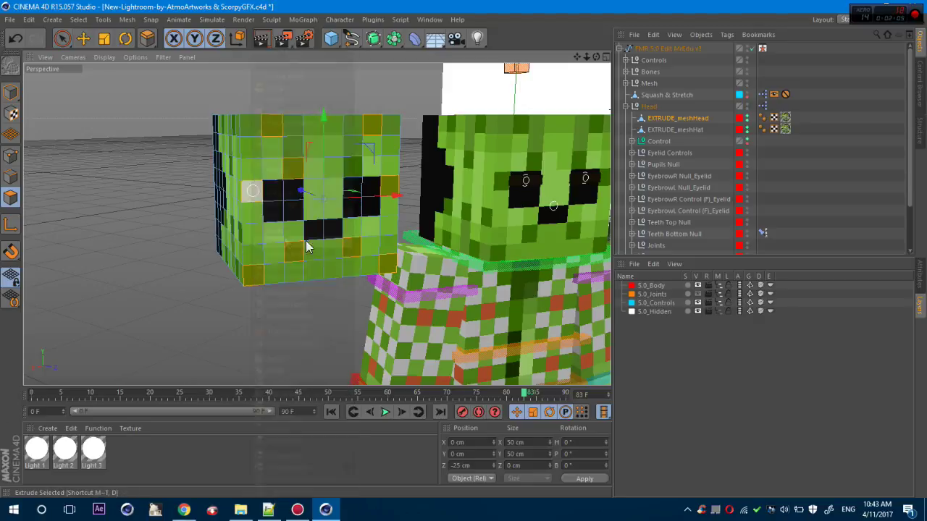
pyautogui.click(918, 278)
pyautogui.click(694, 328)
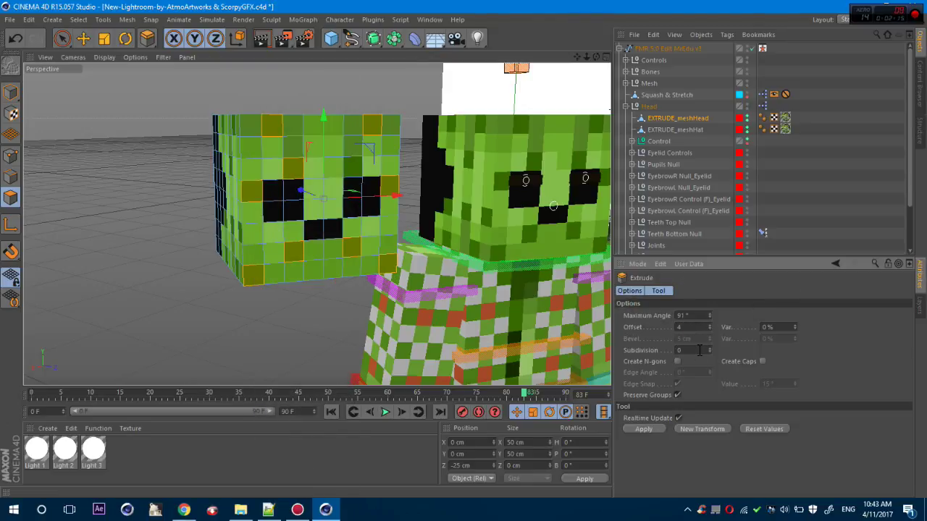
pyautogui.click(316, 307)
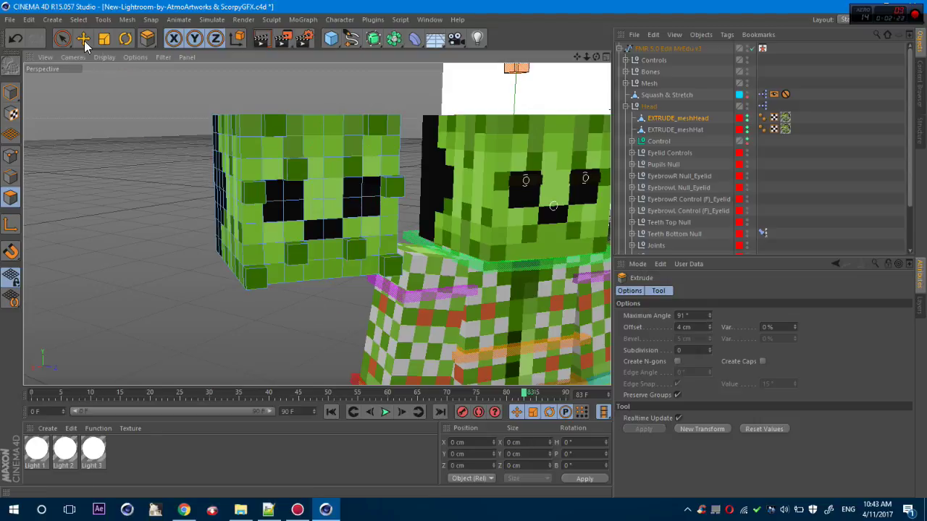
# Select the light and mid green squares around the eyes and mouth on the head's front and extrude them.
pyautogui.click(63, 39)
pyautogui.moveTo(251, 124)
pyautogui.mouseDown()
pyautogui.moveTo(261, 151)
pyautogui.moveTo(298, 126)
pyautogui.mouseUp()
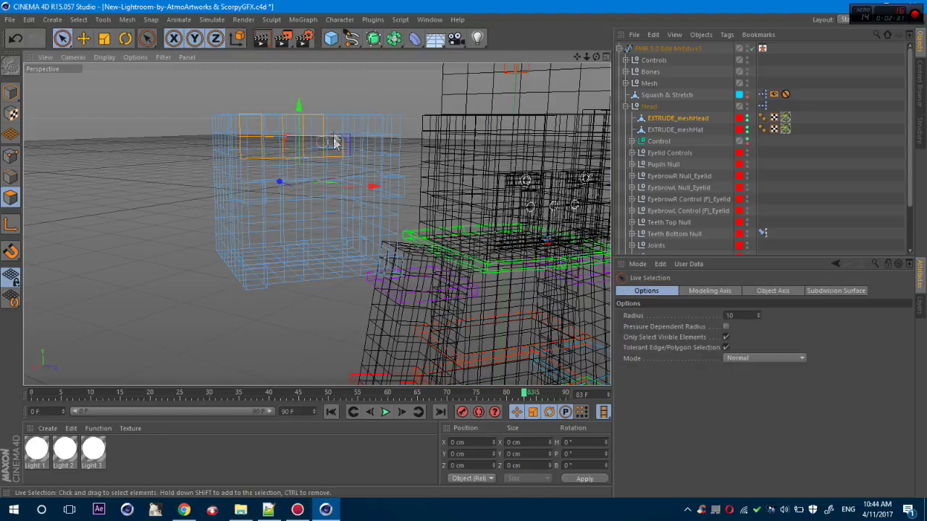
pyautogui.press('n')
pyautogui.press('a')
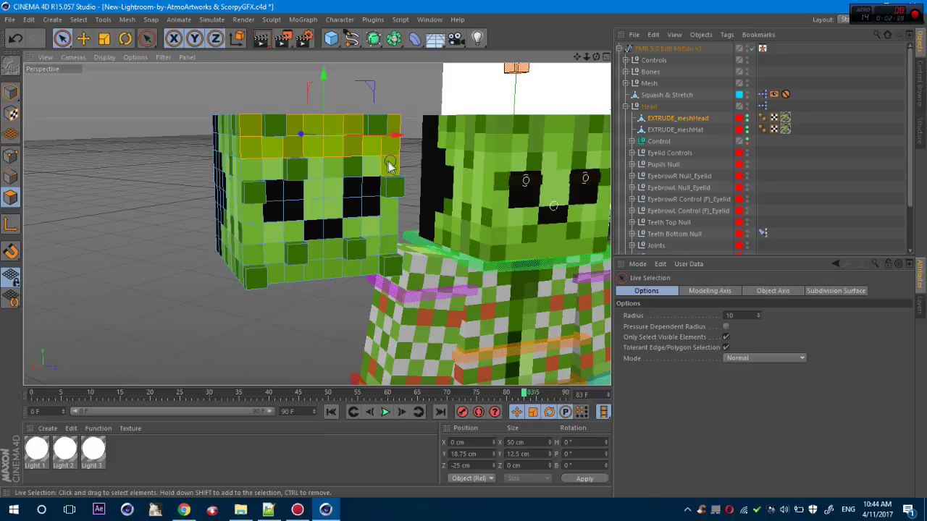
pyautogui.keyDown('shift'); pyautogui.moveTo(379, 168); pyautogui.dragTo(329, 168); pyautogui.keyUp('shift')
pyautogui.keyDown('shift'); pyautogui.moveTo(322, 202); pyautogui.dragTo(272, 172); pyautogui.keyUp('shift')
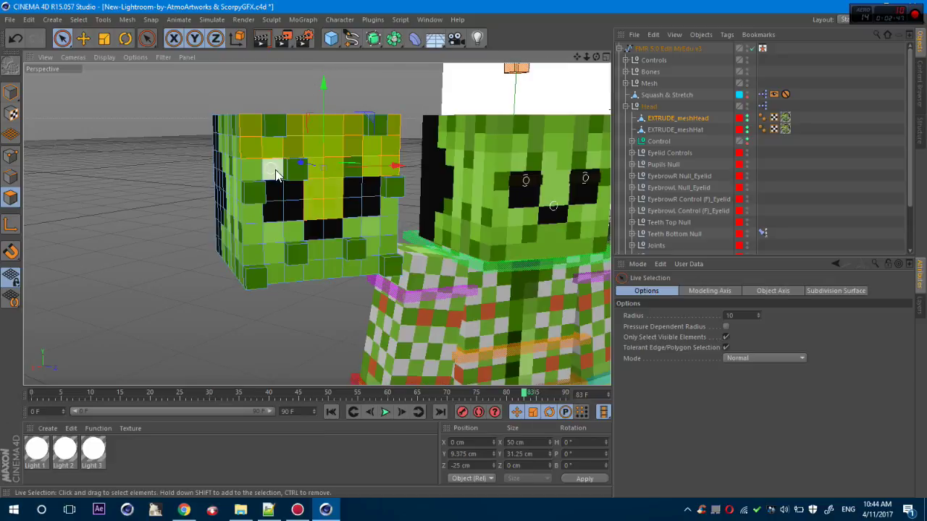
pyautogui.moveTo(281, 242)
pyautogui.keyDown('shift'); pyautogui.mouseDown()
pyautogui.moveTo(289, 234)
pyautogui.moveTo(286, 275)
pyautogui.moveTo(328, 259)
pyautogui.mouseUp(); pyautogui.keyUp('shift')
pyautogui.press('n')
pyautogui.press('b')
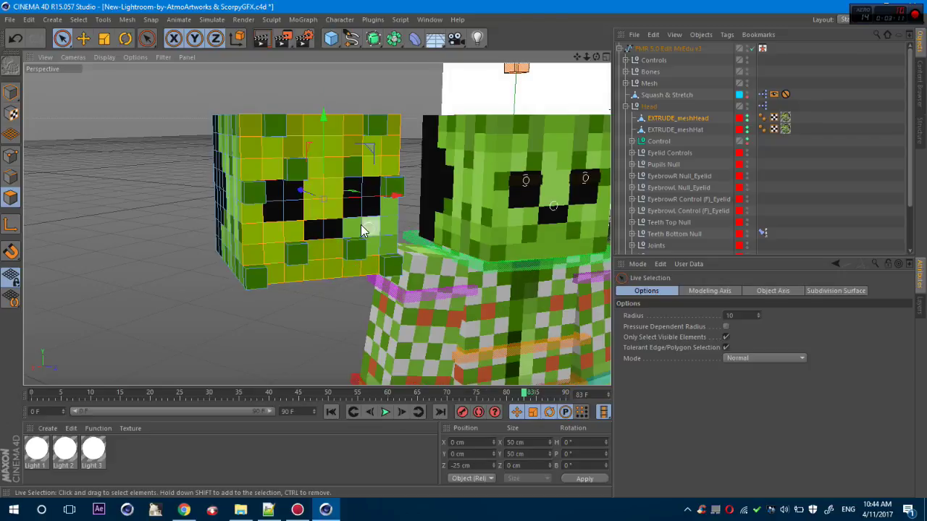
pyautogui.rightClick(393, 215)
pyautogui.click(398, 241)
pyautogui.click(683, 327)
pyautogui.press('Return')
pyautogui.press('space')
pyautogui.click(141, 104)
# Extrude the remaining dark green square above the eye on the head's front by 4 cm.
pyautogui.click(357, 168)
pyautogui.rightClick(362, 171)
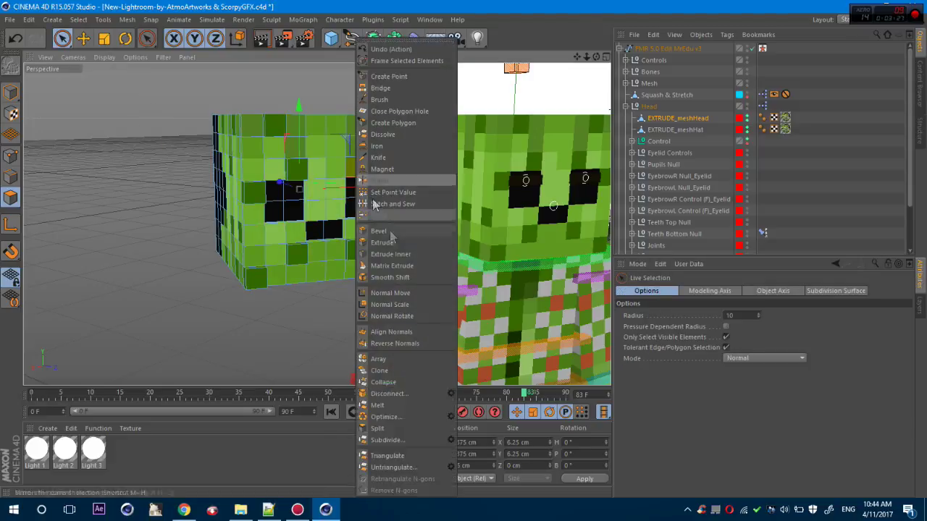
pyautogui.click(391, 242)
pyautogui.click(683, 327)
pyautogui.write('4')
pyautogui.press('Return')
pyautogui.press('space')
pyautogui.click(485, 87)
# Select the scattered dark green squares on the character's right side of the head mesh.
pyautogui.keyDown('alt'); pyautogui.moveTo(317, 224); pyautogui.dragTo(290, 257); pyautogui.keyUp('alt')
pyautogui.click(272, 298)
pyautogui.keyDown('shift'); pyautogui.click(249, 258); pyautogui.keyUp('shift')
pyautogui.keyDown('shift'); pyautogui.click(245, 191); pyautogui.keyUp('shift')
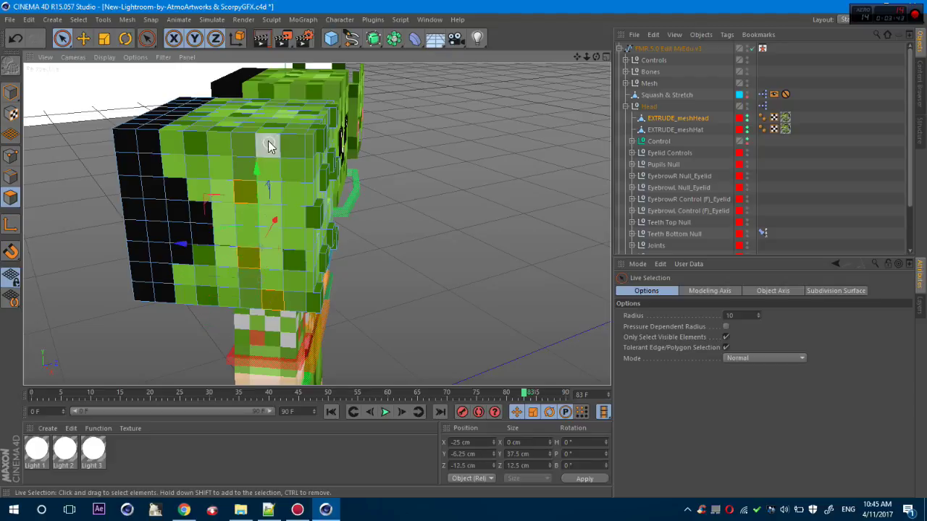
pyautogui.keyDown('shift'); pyautogui.click(206, 298); pyautogui.keyUp('shift')
pyautogui.keyDown('shift'); pyautogui.click(203, 256); pyautogui.keyUp('shift')
pyautogui.keyDown('shift'); pyautogui.click(197, 143); pyautogui.keyUp('shift')
pyautogui.rightClick(198, 143)
# Add the dark green squares on the head's left side to the selection and extrude them all by 4 cm.
pyautogui.keyDown('alt'); pyautogui.moveTo(387, 163); pyautogui.dragTo(556, 143); pyautogui.keyUp('alt')
pyautogui.keyDown('shift'); pyautogui.click(559, 149); pyautogui.keyUp('shift')
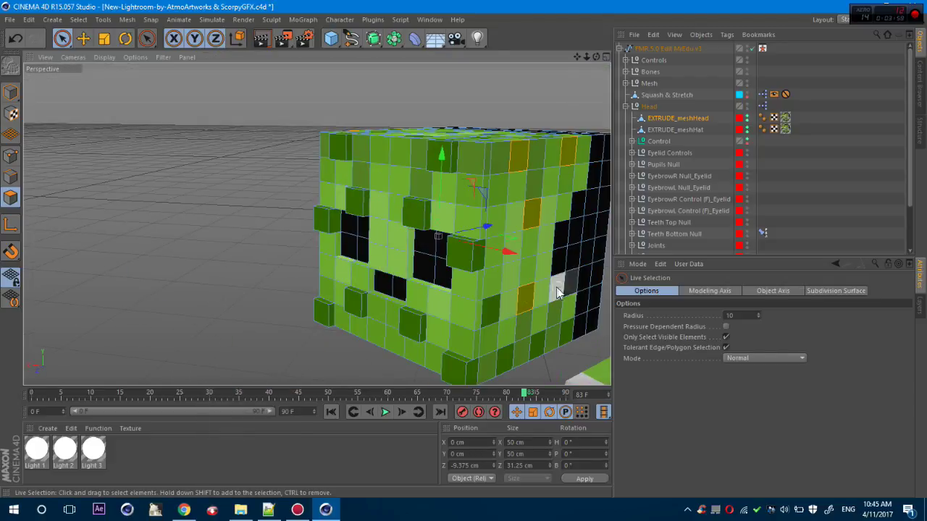
pyautogui.keyDown('shift'); pyautogui.click(505, 356); pyautogui.keyUp('shift')
pyautogui.keyDown('shift'); pyautogui.click(488, 310); pyautogui.keyUp('shift')
pyautogui.rightClick(488, 310)
pyautogui.click(518, 238)
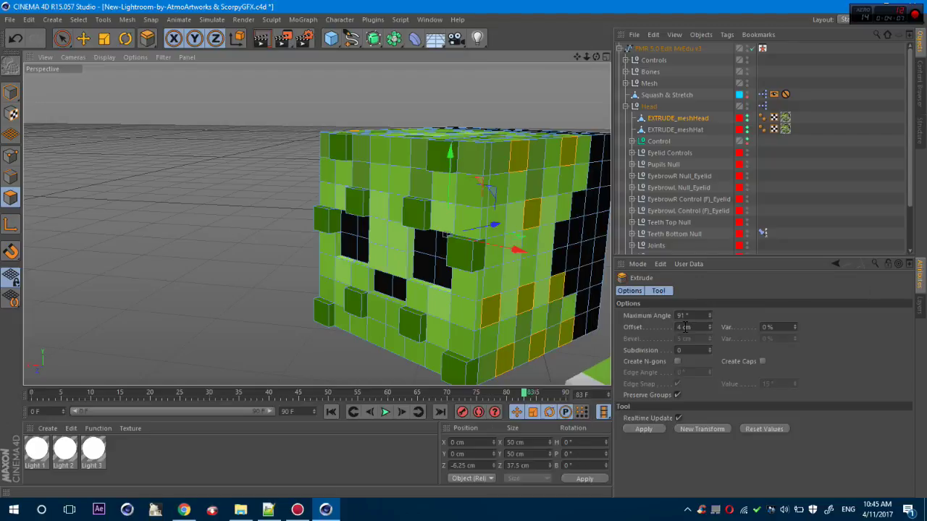
pyautogui.click(645, 428)
pyautogui.click(62, 38)
pyautogui.click(472, 123)
# Select the light and mid green squares between the raised blocks on the character's left side of the head.
pyautogui.keyDown('alt'); pyautogui.moveTo(316, 221); pyautogui.dragTo(261, 185); pyautogui.keyUp('alt')
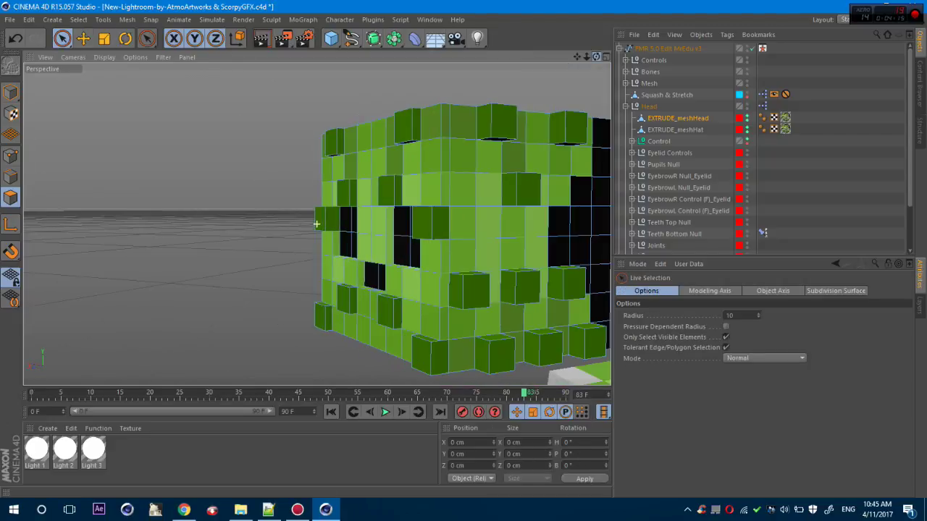
pyautogui.click(584, 162)
pyautogui.keyDown('shift'); pyautogui.click(460, 136); pyautogui.keyUp('shift')
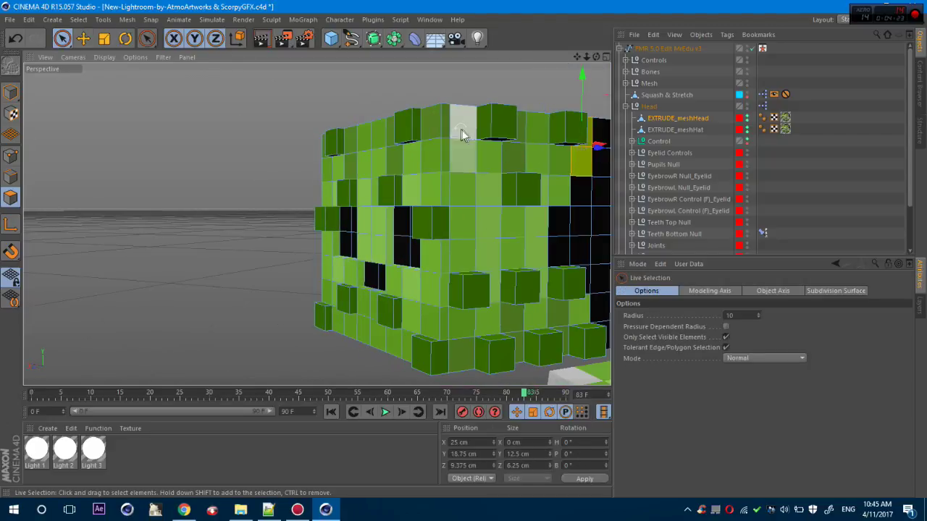
pyautogui.keyDown('shift'); pyautogui.moveTo(522, 234); pyautogui.dragTo(552, 190); pyautogui.keyUp('shift')
pyautogui.moveTo(461, 354)
pyautogui.keyDown('shift'); pyautogui.mouseDown()
pyautogui.moveTo(463, 329)
pyautogui.moveTo(564, 320)
pyautogui.mouseUp(); pyautogui.keyUp('shift')
pyautogui.hotkey('ctrl', 'z')
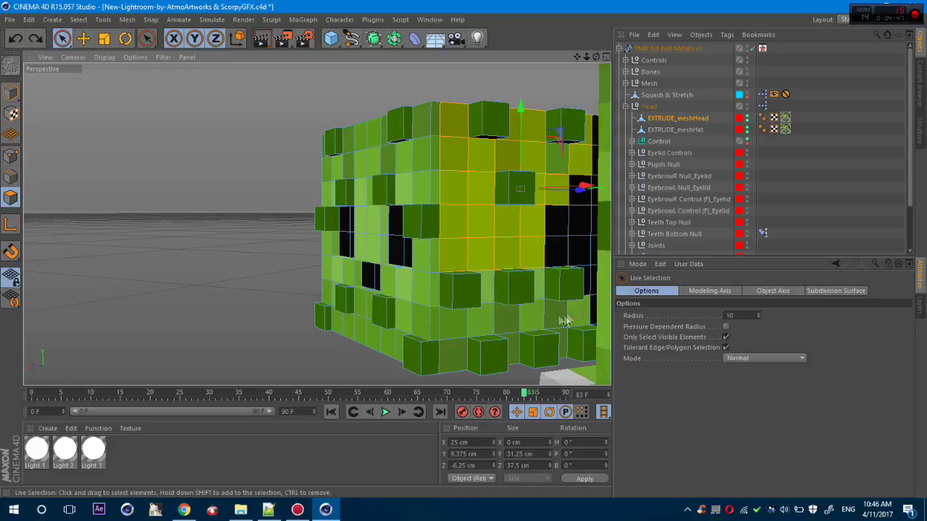
pyautogui.keyDown('shift'); pyautogui.moveTo(488, 309); pyautogui.dragTo(543, 319); pyautogui.keyUp('shift')
pyautogui.keyDown('shift'); pyautogui.click(523, 296); pyautogui.keyUp('shift')
pyautogui.hotkey('ctrl', 'z')
pyautogui.moveTo(596, 57); pyautogui.dragTo(572, 57)
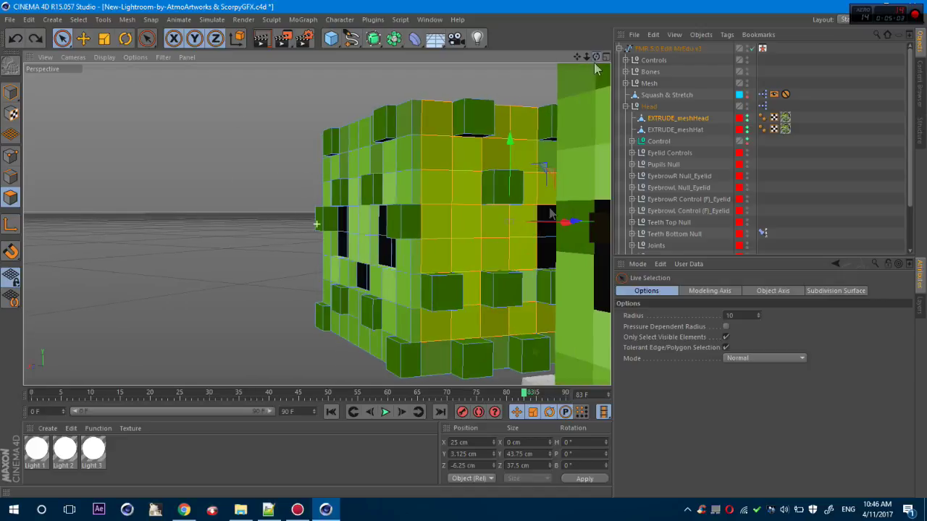
pyautogui.keyDown('shift'); pyautogui.click(437, 357); pyautogui.keyUp('shift')
pyautogui.keyDown('shift'); pyautogui.click(499, 353); pyautogui.keyUp('shift')
pyautogui.keyDown('alt'); pyautogui.moveTo(499, 353); pyautogui.dragTo(555, 347); pyautogui.keyUp('alt')
# Add the lighter green squares on the head's right side to the selection and try extruding them by 1.5 cm.
pyautogui.keyDown('alt'); pyautogui.moveTo(553, 174); pyautogui.dragTo(280, 316); pyautogui.keyUp('alt')
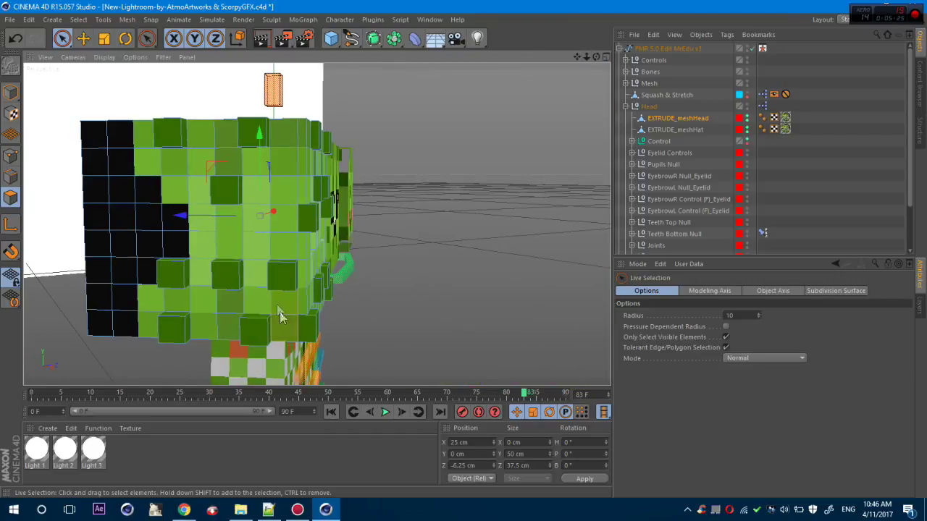
pyautogui.keyDown('shift'); pyautogui.click(174, 310); pyautogui.keyUp('shift')
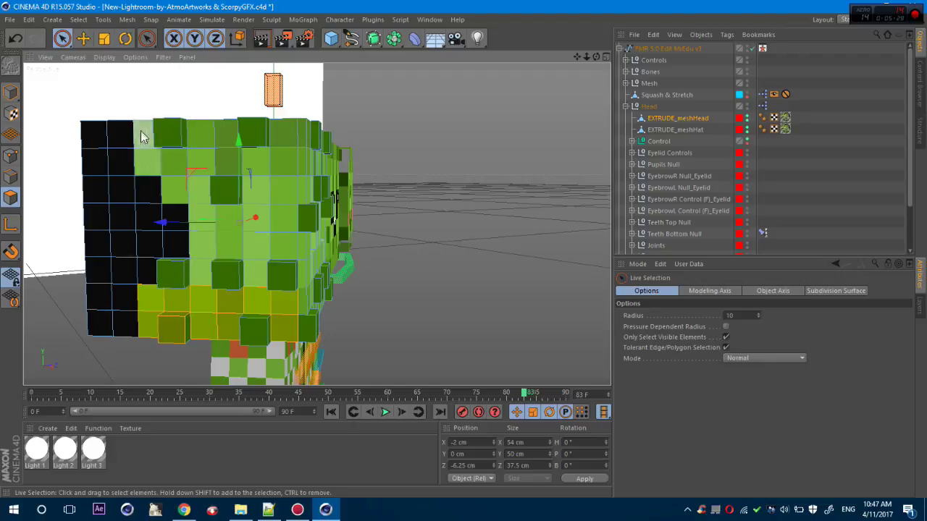
pyautogui.rightClick(282, 221)
pyautogui.click(291, 192)
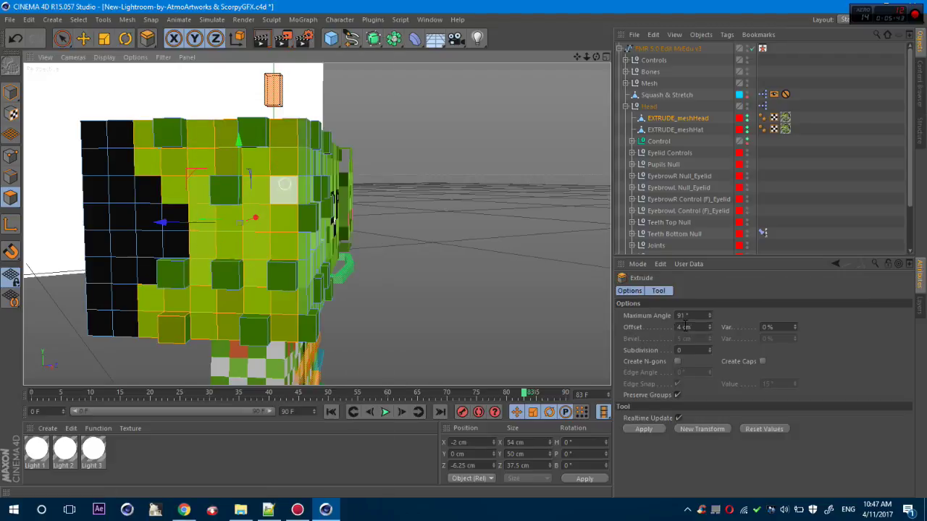
pyautogui.click(688, 327)
pyautogui.write('1.5')
pyautogui.press('Return')
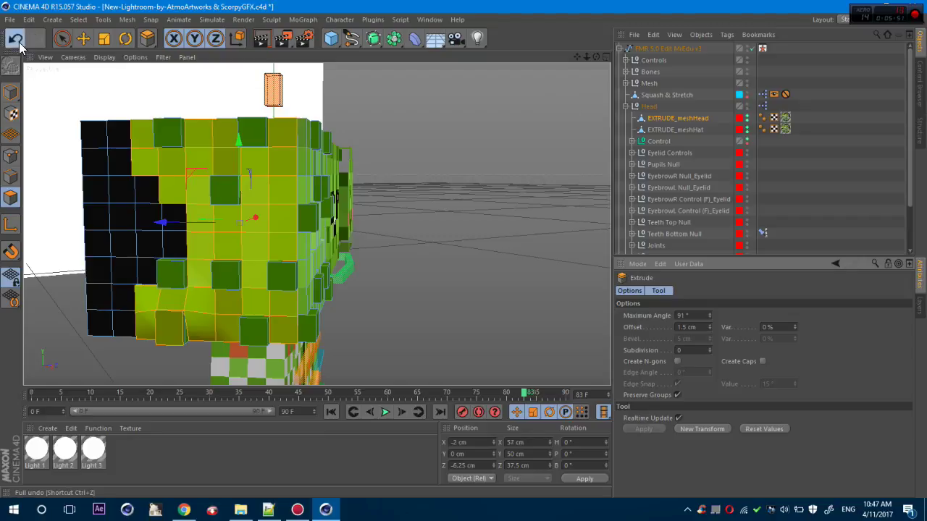
# Undo the 1.5 cm extrusion and the square selection on the head's right side.
pyautogui.click(17, 40)
pyautogui.press('space')
pyautogui.click(447, 128)
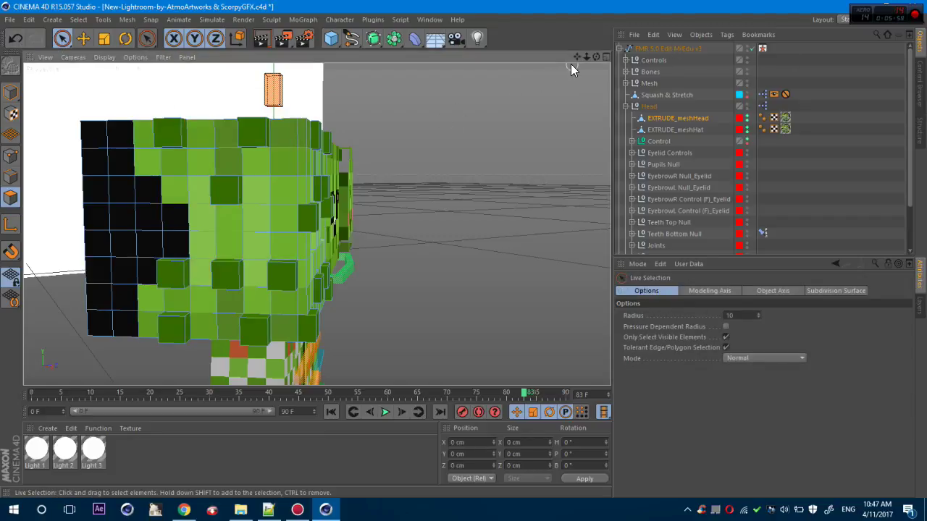
pyautogui.hotkey('ctrl', 'z')
pyautogui.hotkey('ctrl', 'z')
pyautogui.click(29, 20)
pyautogui.click(33, 34)
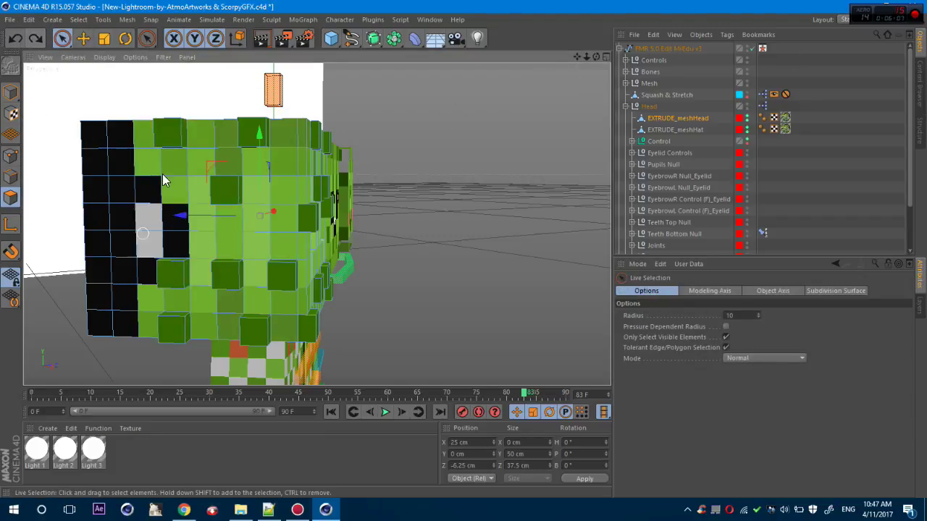
# Add the lighter green squares on the head's right side to the selection and extrude them all by 1.5 cm.
pyautogui.keyDown('alt'); pyautogui.moveTo(318, 224); pyautogui.dragTo(340, 216); pyautogui.keyUp('alt')
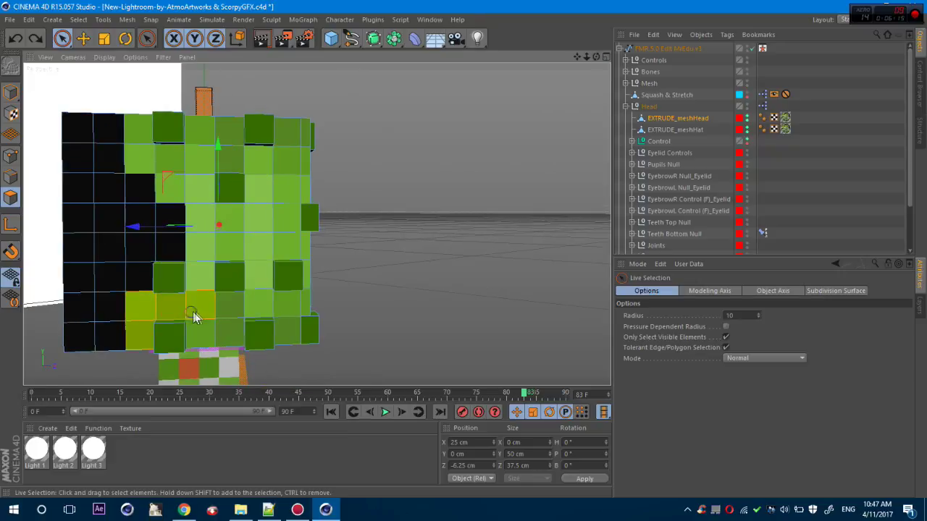
pyautogui.keyDown('shift'); pyautogui.moveTo(277, 310); pyautogui.dragTo(284, 332); pyautogui.keyUp('shift')
pyautogui.moveTo(140, 133)
pyautogui.keyDown('shift'); pyautogui.mouseDown()
pyautogui.moveTo(195, 187)
pyautogui.moveTo(205, 239)
pyautogui.mouseUp(); pyautogui.keyUp('shift')
pyautogui.hotkey('ctrl', 'z')
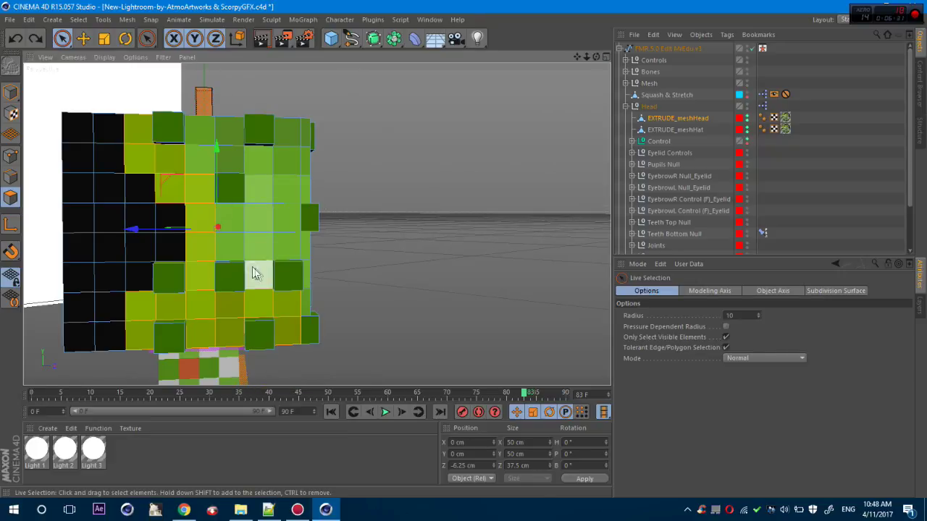
pyautogui.rightClick(278, 204)
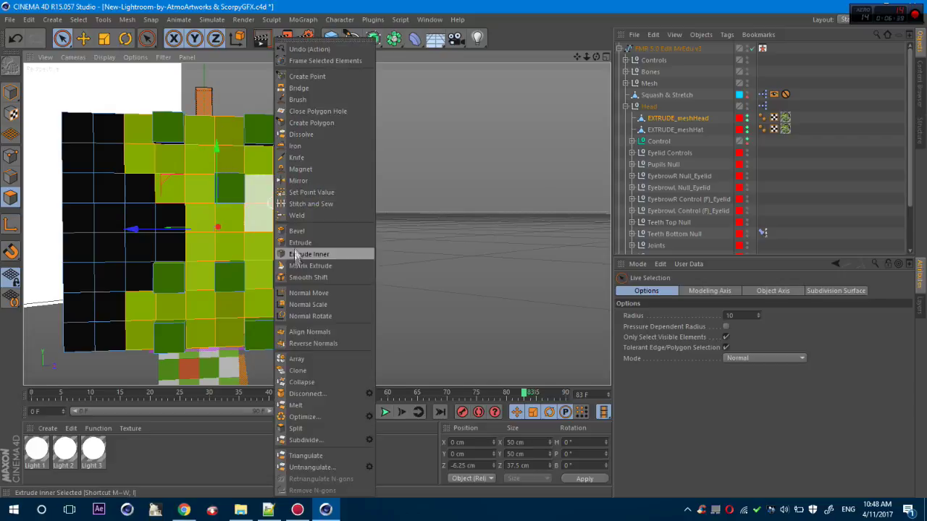
pyautogui.click(298, 244)
pyautogui.click(645, 428)
pyautogui.hotkey('ctrl', 'shift', 'a')
# Change the X position to separate the hat mesh sideways from the head.
pyautogui.click(62, 40)
pyautogui.keyDown('alt'); pyautogui.moveTo(316, 223); pyautogui.dragTo(231, 225); pyautogui.keyUp('alt')
pyautogui.click(683, 120)
pyautogui.click(651, 290)
pyautogui.doubleClick(650, 316)
pyautogui.write('0')
pyautogui.press('Return')
# Select the five dark green squares on the front of EXTRUDE_meshHat and extrude them by 3 cm.
pyautogui.moveTo(596, 57); pyautogui.dragTo(623, 57)
pyautogui.click(694, 129)
pyautogui.click(382, 149)
pyautogui.keyDown('shift'); pyautogui.click(323, 197); pyautogui.keyUp('shift')
pyautogui.keyDown('shift'); pyautogui.click(299, 151); pyautogui.keyUp('shift')
pyautogui.keyDown('shift'); pyautogui.click(298, 260); pyautogui.keyUp('shift')
pyautogui.keyDown('shift'); pyautogui.click(378, 261); pyautogui.keyUp('shift')
pyautogui.rightClick(376, 260)
pyautogui.click(385, 246)
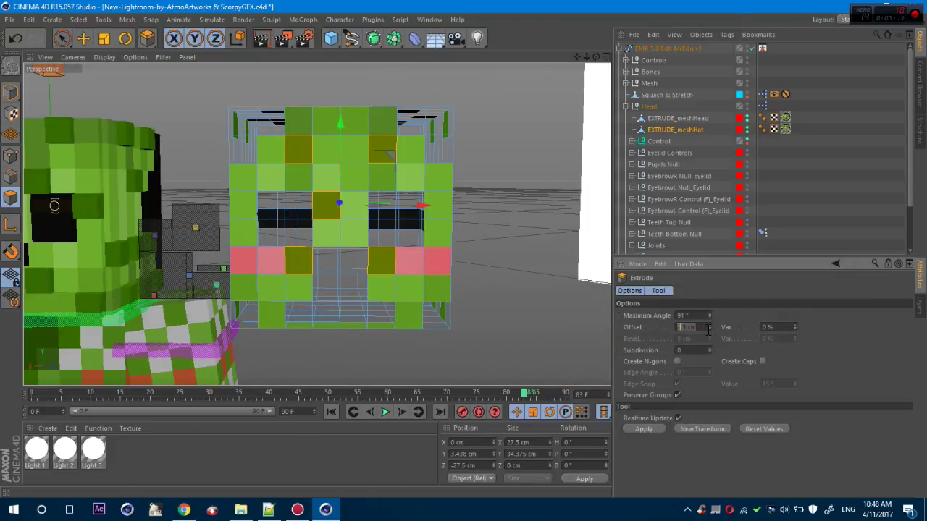
pyautogui.press('space')
# Select and delete the empty squares on the hat's front and on its left side.
pyautogui.keyDown('shift'); pyautogui.click(438, 120); pyautogui.keyUp('shift')
pyautogui.keyDown('shift'); pyautogui.click(277, 209); pyautogui.keyUp('shift')
pyautogui.moveTo(334, 304)
pyautogui.keyDown('shift'); pyautogui.mouseDown()
pyautogui.moveTo(312, 320)
pyautogui.moveTo(372, 319)
pyautogui.mouseUp(); pyautogui.keyUp('shift')
pyautogui.moveTo(595, 56); pyautogui.dragTo(593, 59)
pyautogui.click(435, 315)
pyautogui.moveTo(505, 138)
pyautogui.mouseDown()
pyautogui.moveTo(413, 149)
pyautogui.moveTo(380, 130)
pyautogui.moveTo(451, 99)
pyautogui.moveTo(467, 194)
pyautogui.mouseUp()
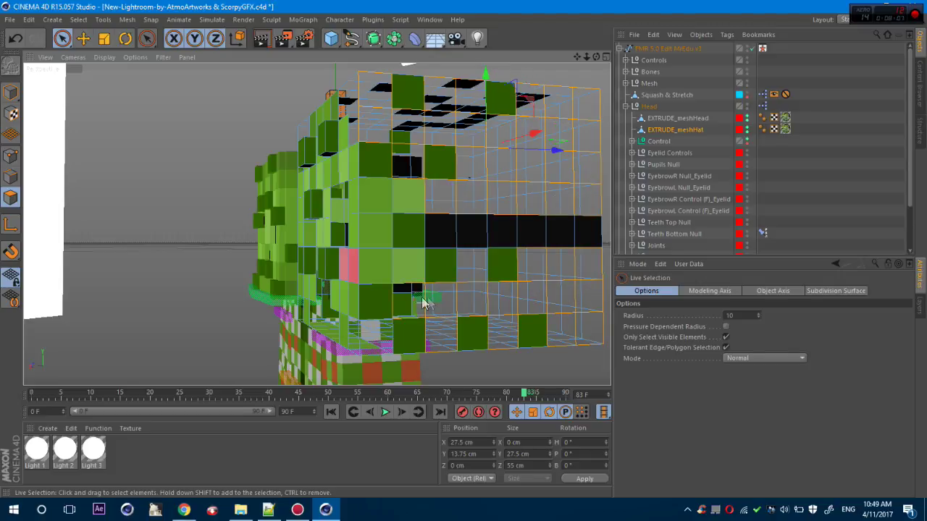
pyautogui.press('Delete')
# Select and delete the empty squares on the hat's right side.
pyautogui.keyDown('alt'); pyautogui.moveTo(426, 302); pyautogui.dragTo(185, 240); pyautogui.keyUp('alt')
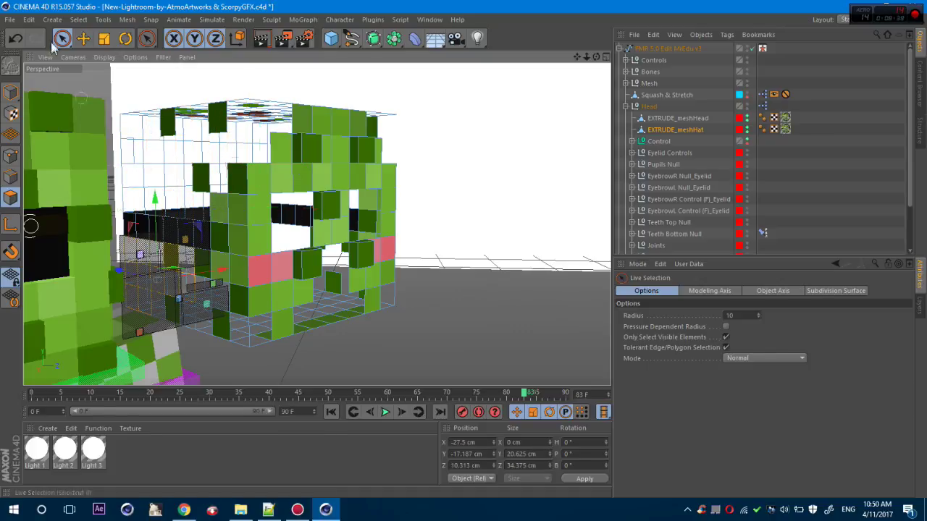
pyautogui.click(187, 274)
pyautogui.press('Delete')
# Delete the empty squares on the back of the hat, keeping the black band.
pyautogui.moveTo(596, 56)
pyautogui.mouseDown()
pyautogui.moveTo(316, 224)
pyautogui.moveTo(596, 57)
pyautogui.mouseUp()
pyautogui.click(231, 93)
pyautogui.click(92, 108)
pyautogui.click(214, 89)
pyautogui.press('Delete')
pyautogui.moveTo(361, 151); pyautogui.dragTo(273, 135)
pyautogui.keyDown('shift'); pyautogui.moveTo(423, 310); pyautogui.dragTo(395, 273); pyautogui.keyUp('shift')
pyautogui.press('Delete')
# Select and delete the empty squares on the underside of the hat.
pyautogui.moveTo(596, 56); pyautogui.dragTo(624, 56)
pyautogui.keyDown('alt'); pyautogui.moveTo(463, 119); pyautogui.dragTo(340, 216); pyautogui.keyUp('alt')
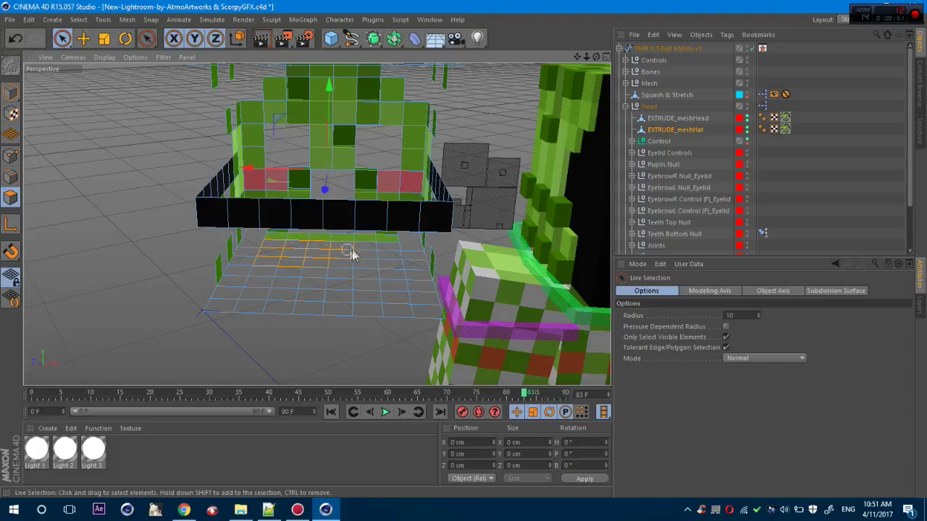
pyautogui.press('Delete')
# Delete the empty squares on top of the hat, keeping the coloured ones.
pyautogui.moveTo(595, 56); pyautogui.dragTo(782, 109)
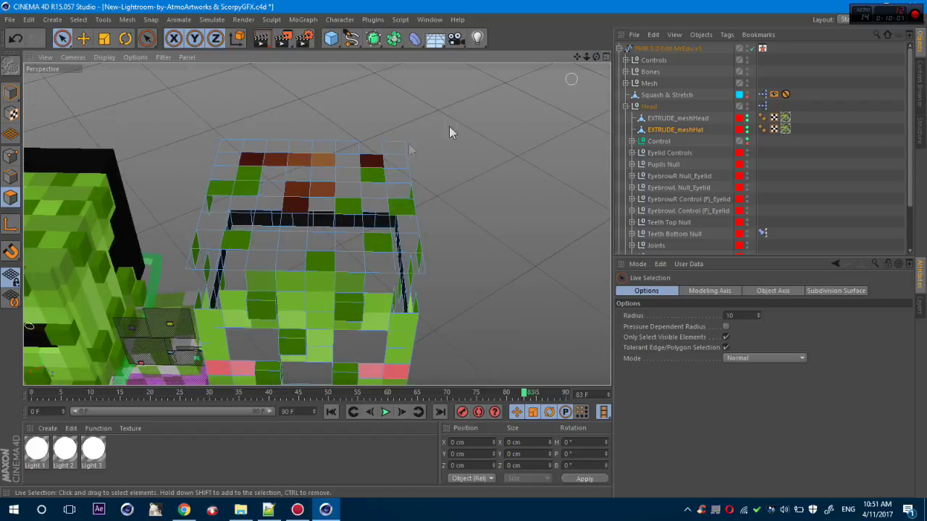
pyautogui.moveTo(403, 188); pyautogui.dragTo(401, 185)
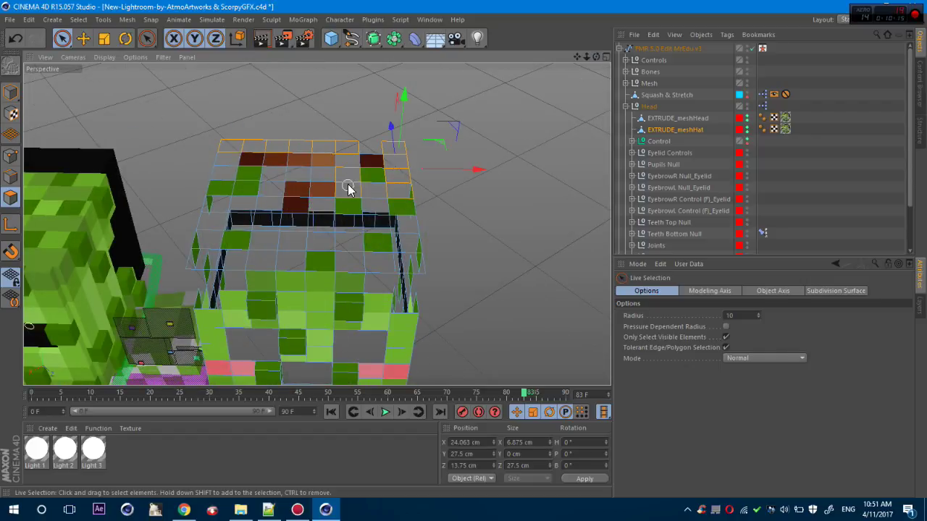
pyautogui.press('Delete')
pyautogui.click(226, 164)
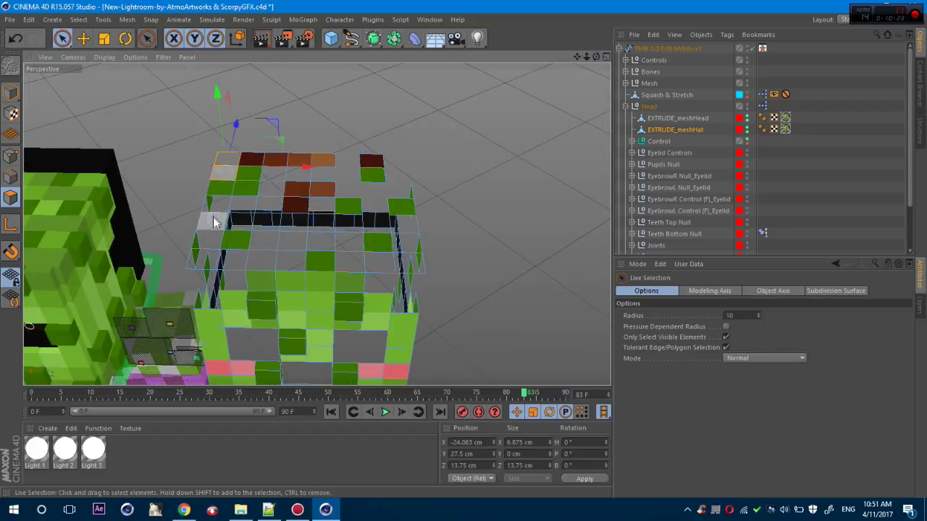
pyautogui.press('Delete')
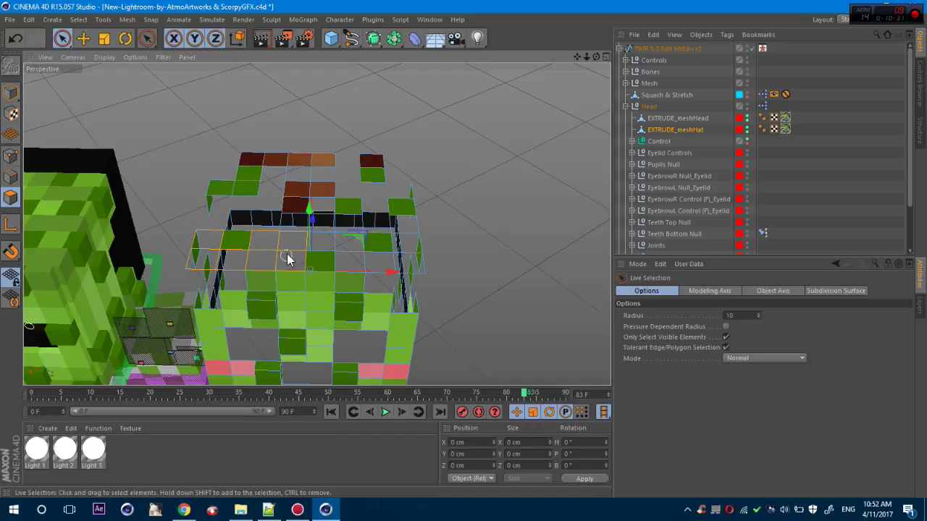
pyautogui.click(369, 267)
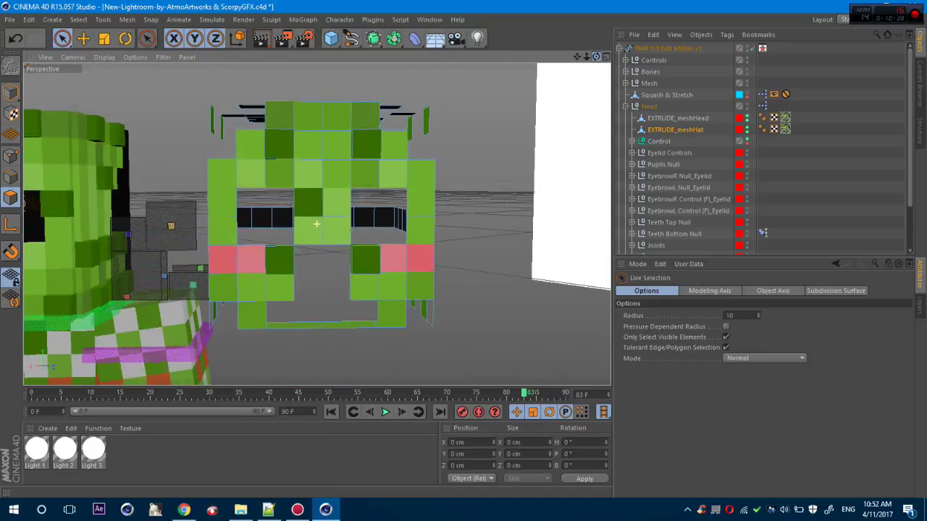
# Try extruding the lighter green squares on the hat's front by 3 cm.
pyautogui.moveTo(266, 116)
pyautogui.mouseDown()
pyautogui.moveTo(333, 127)
pyautogui.moveTo(340, 180)
pyautogui.mouseUp()
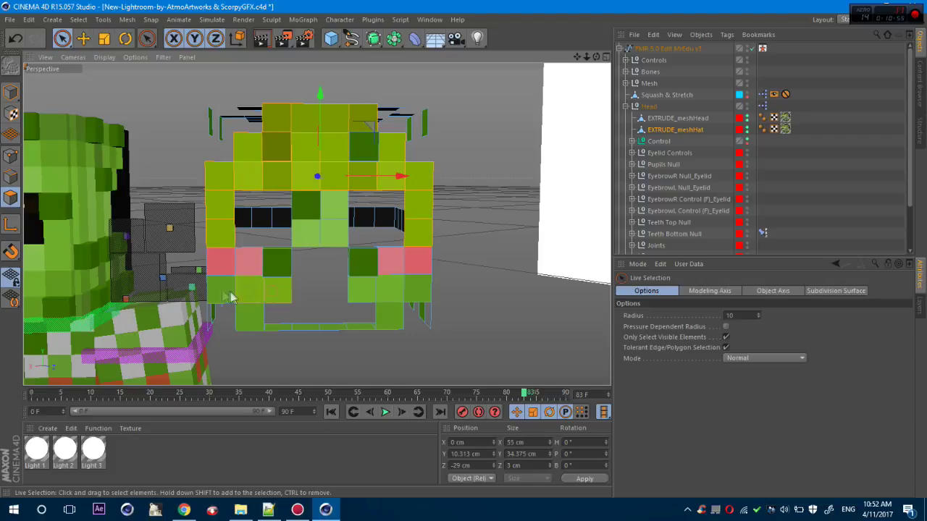
pyautogui.keyDown('shift'); pyautogui.click(418, 297); pyautogui.keyUp('shift')
pyautogui.rightClick(418, 296)
pyautogui.click(435, 246)
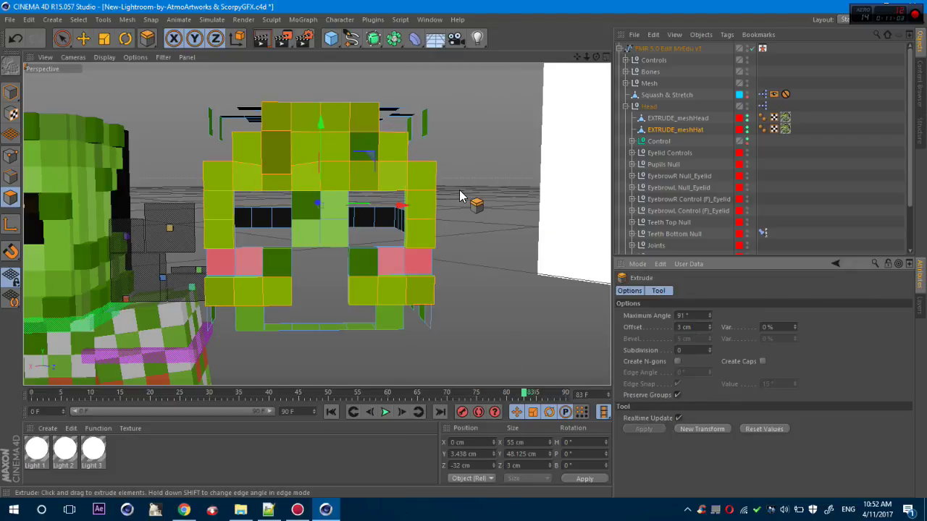
# Undo the extrusion of the hat's front squares and step back through their selection.
pyautogui.click(16, 38)
pyautogui.click(19, 36)
pyautogui.click(35, 38)
pyautogui.click(29, 20)
pyautogui.click(35, 34)
pyautogui.click(35, 39)
# Reselect only the lighter green squares around the hat's eye openings and below the cheeks, and extrude them by 3 cm.
pyautogui.click(59, 38)
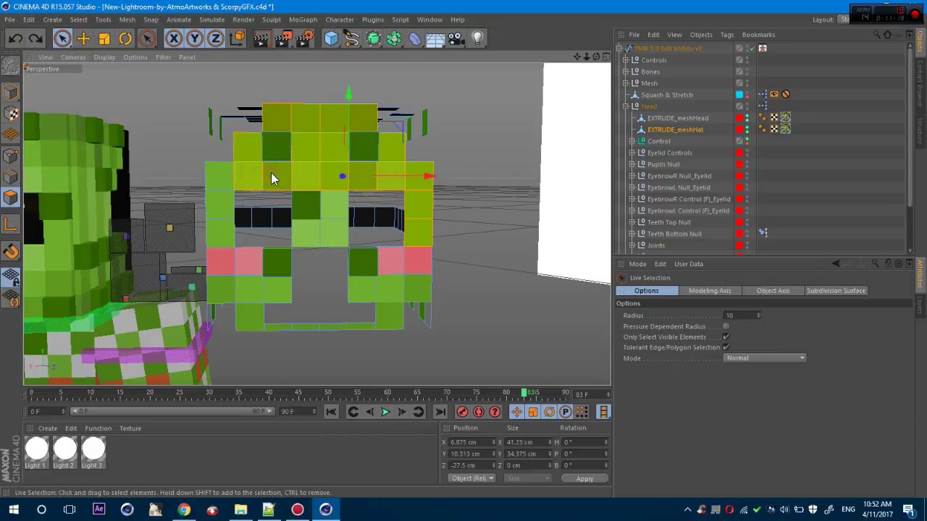
pyautogui.rightClick(405, 297)
pyautogui.click(438, 237)
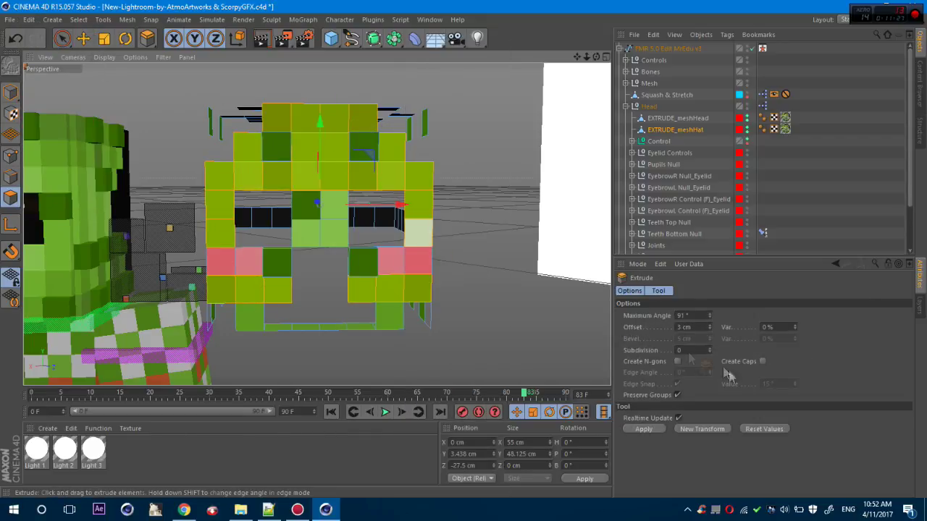
# Select the three light green squares between the hat's eye openings and extrude them by 3 cm.
pyautogui.click(62, 38)
pyautogui.moveTo(306, 207); pyautogui.dragTo(336, 210)
pyautogui.rightClick(336, 212)
pyautogui.click(368, 236)
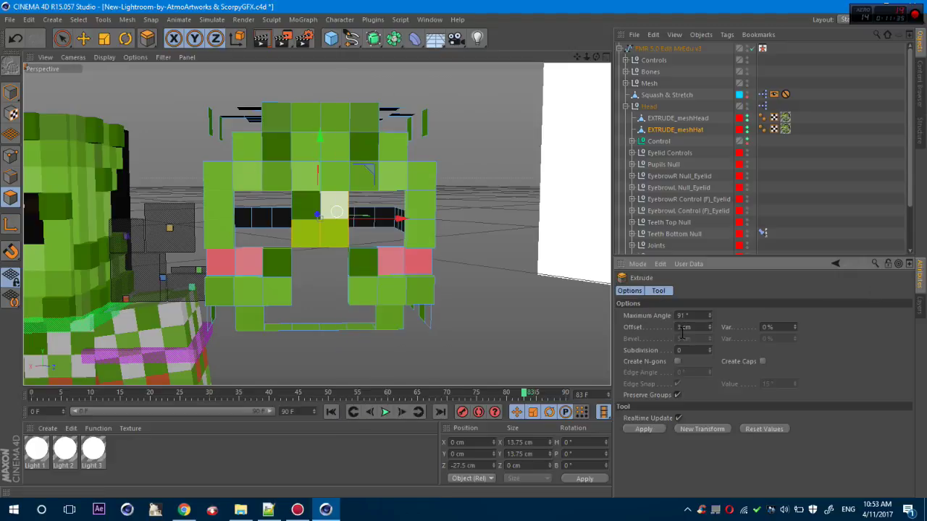
# Select the four dark green squares above the eyes and beside the mouth on the hat's front and extrude them further.
pyautogui.click(60, 38)
pyautogui.moveTo(596, 57); pyautogui.dragTo(623, 58)
pyautogui.keyDown('alt'); pyautogui.moveTo(316, 224); pyautogui.dragTo(362, 148); pyautogui.keyUp('alt')
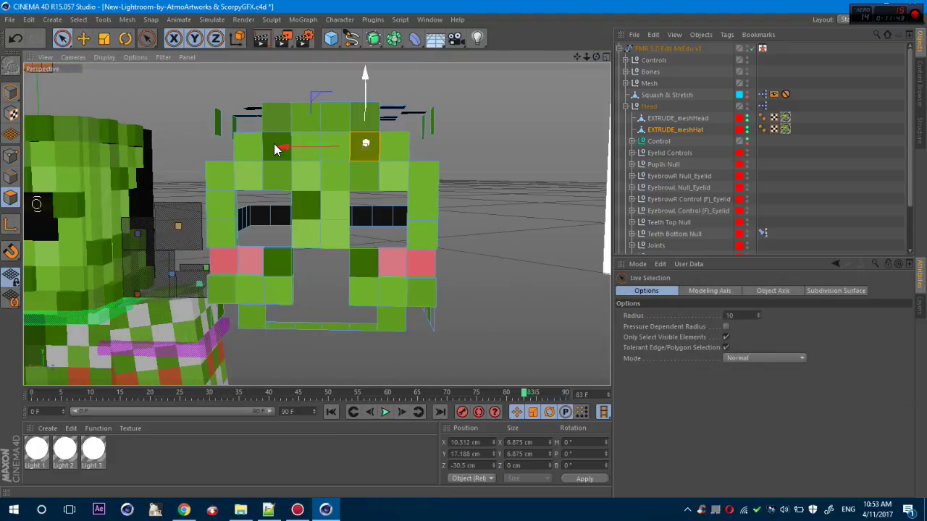
pyautogui.keyDown('shift'); pyautogui.click(281, 266); pyautogui.keyUp('shift')
pyautogui.keyDown('shift'); pyautogui.click(277, 149); pyautogui.keyUp('shift')
pyautogui.rightClick(277, 148)
pyautogui.click(304, 242)
pyautogui.doubleClick(688, 327)
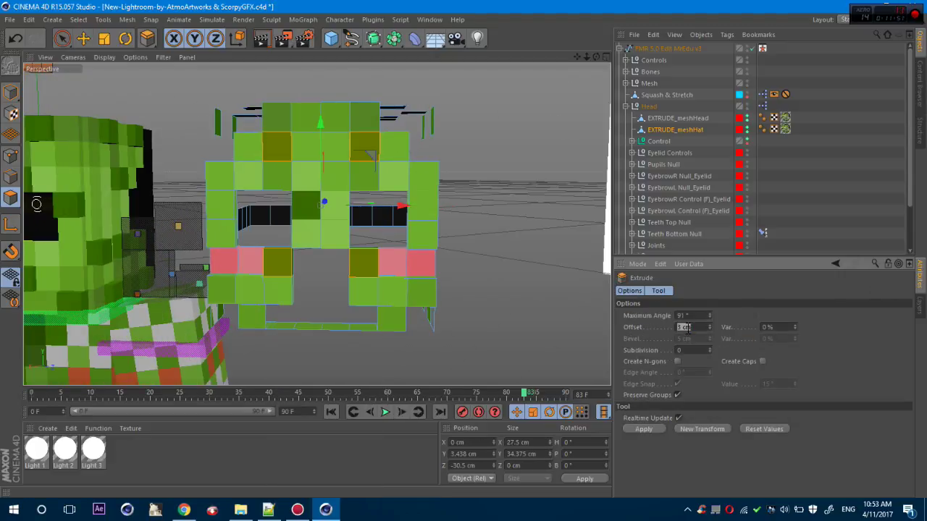
pyautogui.press('space')
pyautogui.click(507, 133)
# Select the pink cheek squares on the hat's front and extrude them by 5 cm.
pyautogui.keyDown('alt'); pyautogui.moveTo(500, 239); pyautogui.dragTo(456, 246); pyautogui.keyUp('alt')
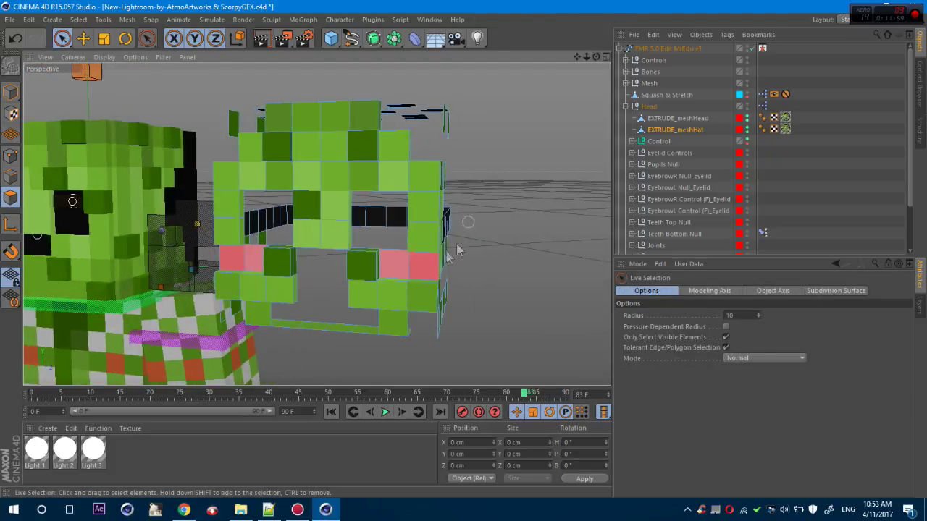
pyautogui.keyDown('shift'); pyautogui.click(246, 268); pyautogui.keyUp('shift')
pyautogui.rightClick(246, 268)
pyautogui.click(265, 244)
pyautogui.doubleClick(682, 328)
pyautogui.press('Return')
pyautogui.click(454, 209)
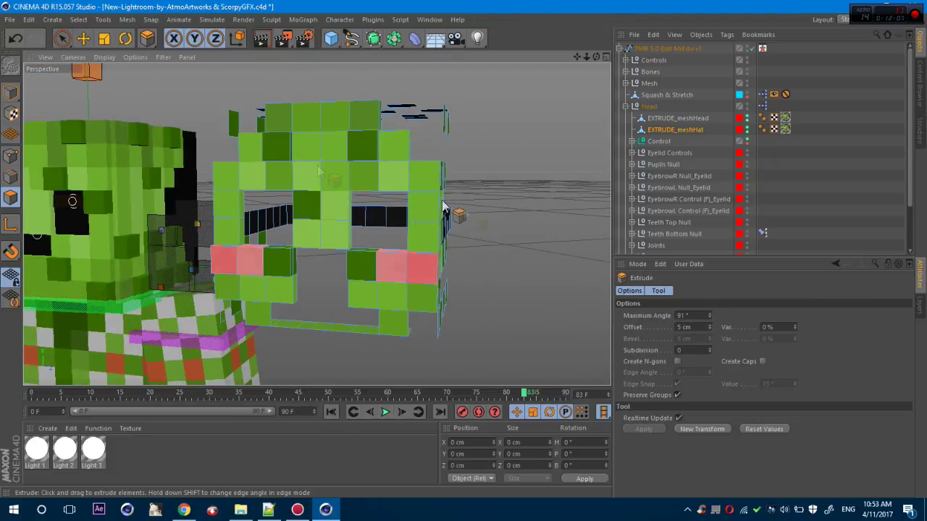
pyautogui.click(83, 41)
# Select the dark green squares on the hat's left side and extrude them by 3 cm.
pyautogui.click(63, 41)
pyautogui.keyDown('alt'); pyautogui.moveTo(568, 134); pyautogui.dragTo(451, 122); pyautogui.keyUp('alt')
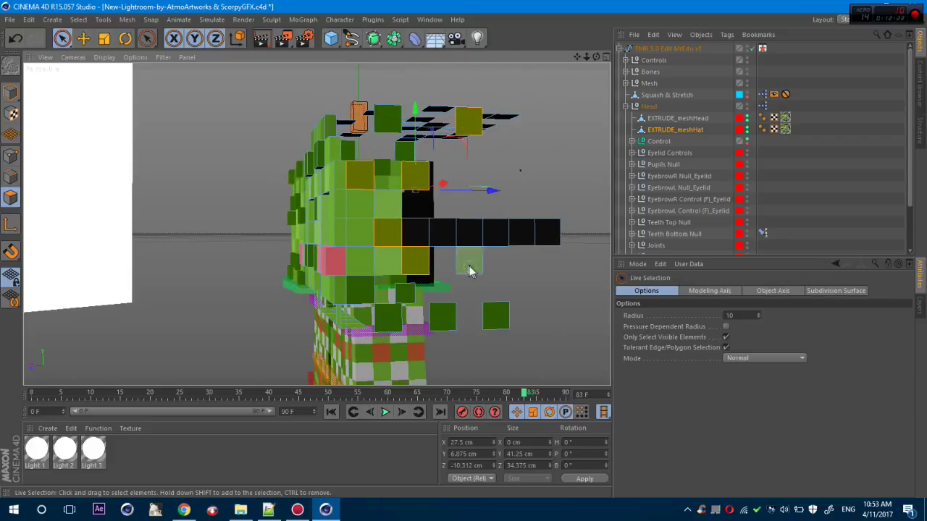
pyautogui.rightClick(397, 124)
pyautogui.click(430, 242)
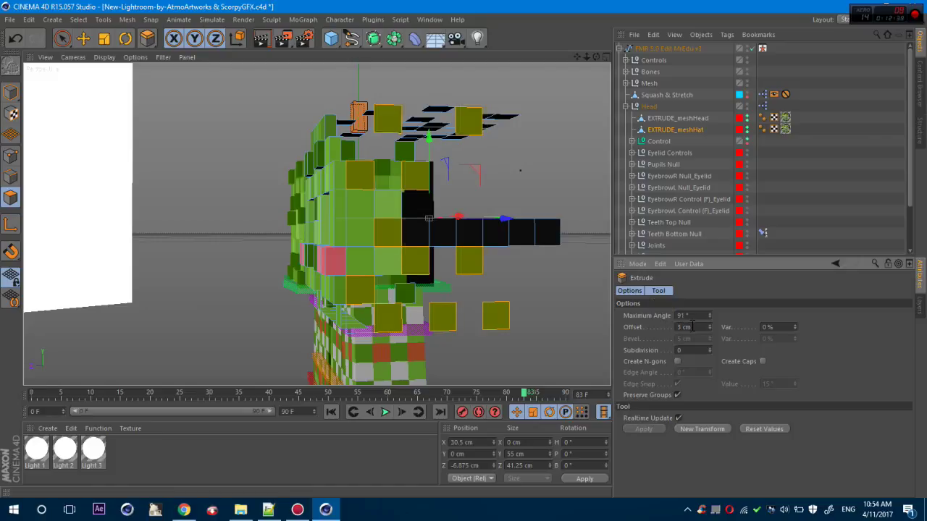
pyautogui.press('Return')
pyautogui.click(574, 156)
# Select the dark green squares on the hat's right side and extrude them by 3 cm.
pyautogui.click(63, 39)
pyautogui.moveTo(596, 56); pyautogui.dragTo(713, 60)
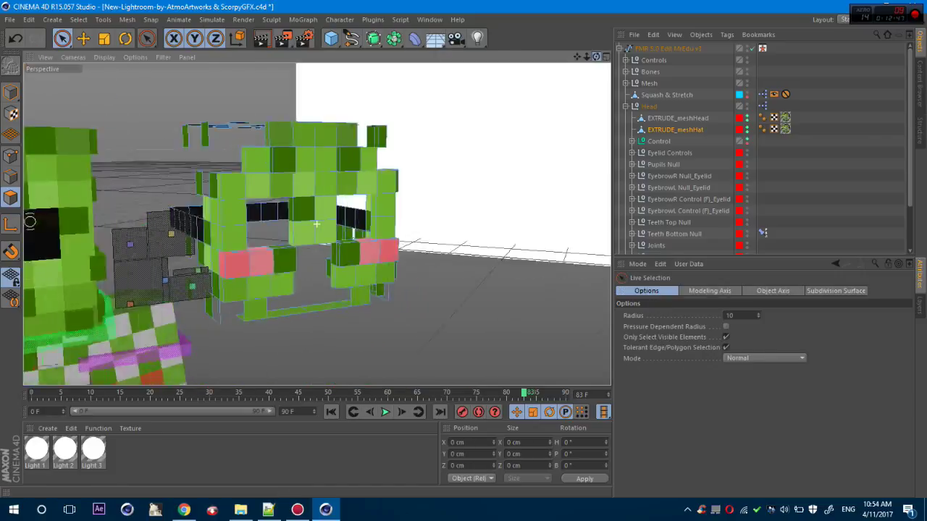
pyautogui.moveTo(30, 222); pyautogui.dragTo(49, 245)
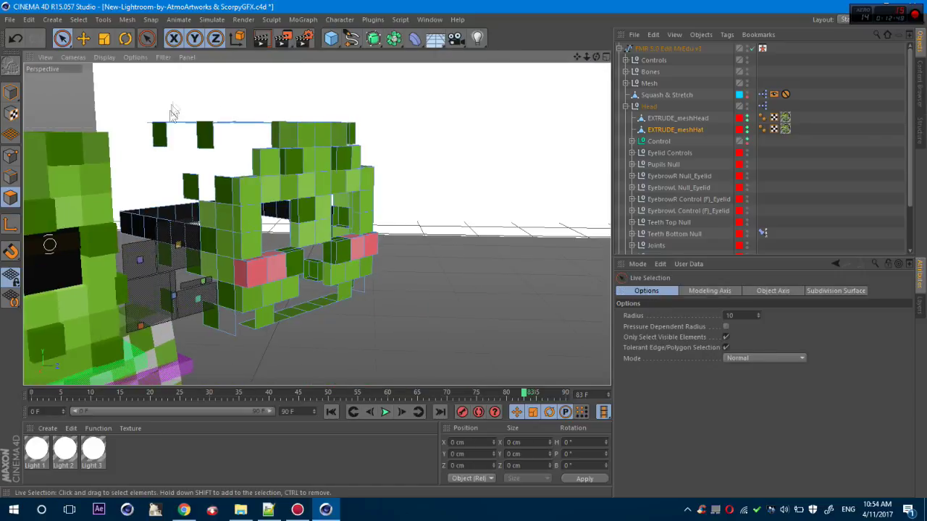
pyautogui.rightClick(189, 262)
pyautogui.click(203, 242)
pyautogui.moveTo(406, 312); pyautogui.dragTo(512, 341)
pyautogui.click(511, 335)
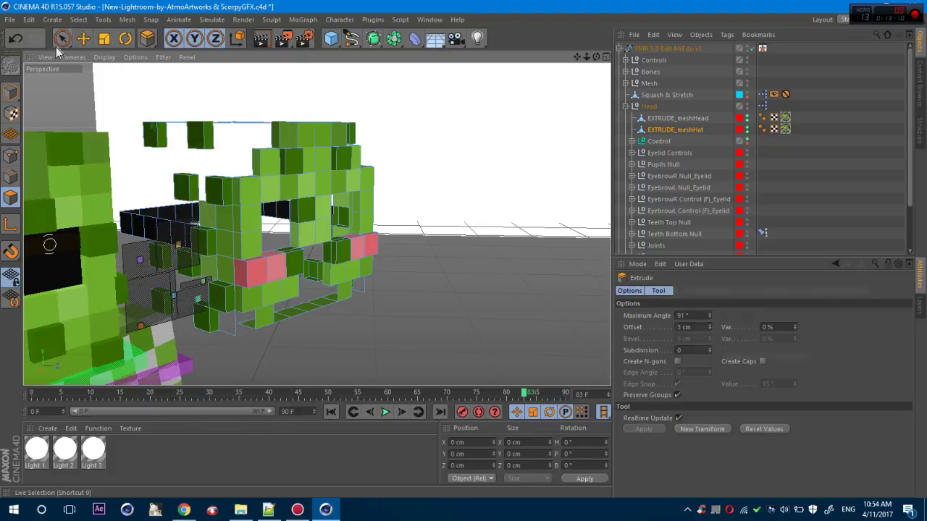
# Extrude the remaining green squares near the front of the hat's right side.
pyautogui.click(62, 39)
pyautogui.rightClick(200, 263)
pyautogui.click(216, 242)
pyautogui.click(642, 428)
pyautogui.click(511, 335)
pyautogui.press('space')
# Select the whole black band around the hat's sides and back and extrude it by 4 cm.
pyautogui.moveTo(596, 56); pyautogui.dragTo(478, 56)
pyautogui.moveTo(240, 223); pyautogui.dragTo(384, 224)
pyautogui.moveTo(596, 57); pyautogui.dragTo(507, 56)
pyautogui.keyDown('shift'); pyautogui.moveTo(559, 218); pyautogui.dragTo(297, 221); pyautogui.keyUp('shift')
pyautogui.moveTo(593, 57); pyautogui.dragTo(507, 57)
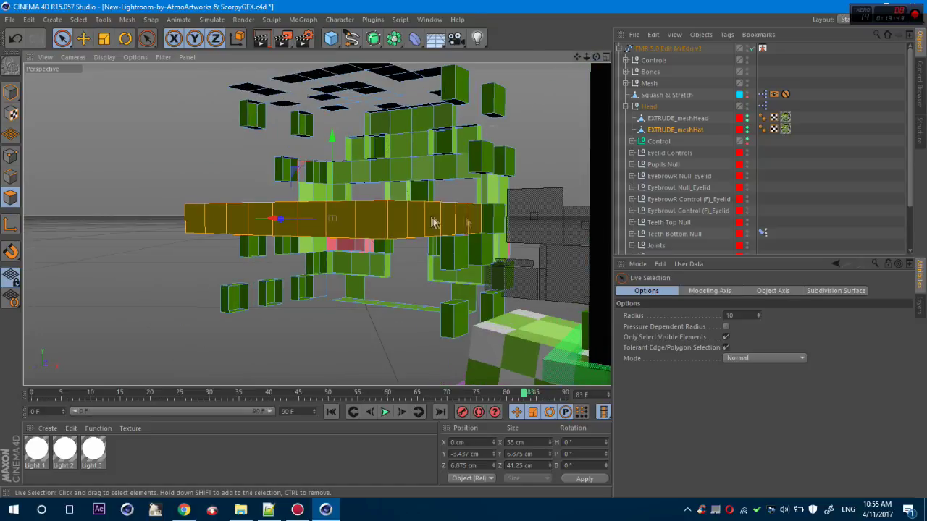
pyautogui.rightClick(470, 220)
pyautogui.click(485, 242)
pyautogui.doubleClick(684, 326)
pyautogui.write('4')
pyautogui.click(642, 429)
pyautogui.press('space')
# Reset the hat mesh's X position to place it back on the head.
pyautogui.click(91, 66)
pyautogui.rightClick(674, 316)
pyautogui.moveTo(596, 56); pyautogui.dragTo(500, 72)
# Select the four red squares on the front of meshBody and extrude them.
pyautogui.moveTo(577, 56); pyautogui.dragTo(577, 7)
pyautogui.click(626, 83)
pyautogui.click(662, 95)
pyautogui.scroll(4, 316, 224)
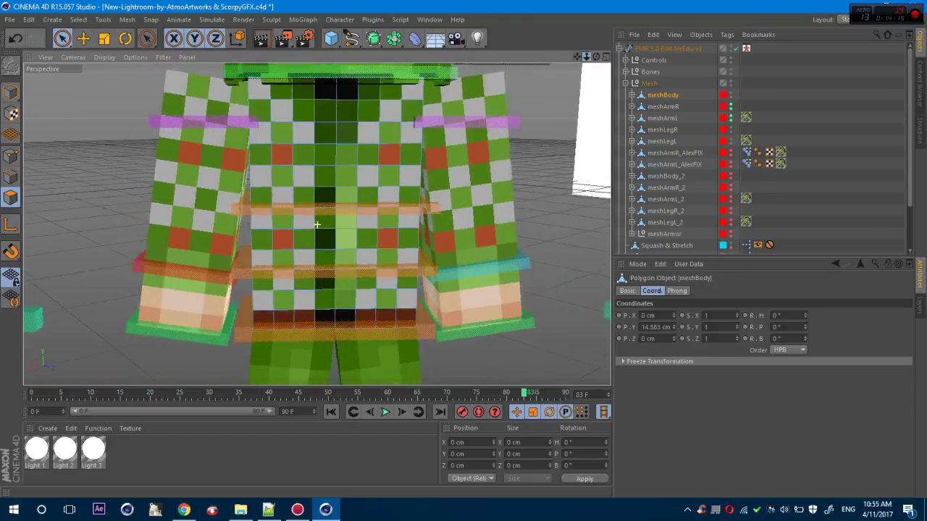
pyautogui.scroll(2, 316, 225)
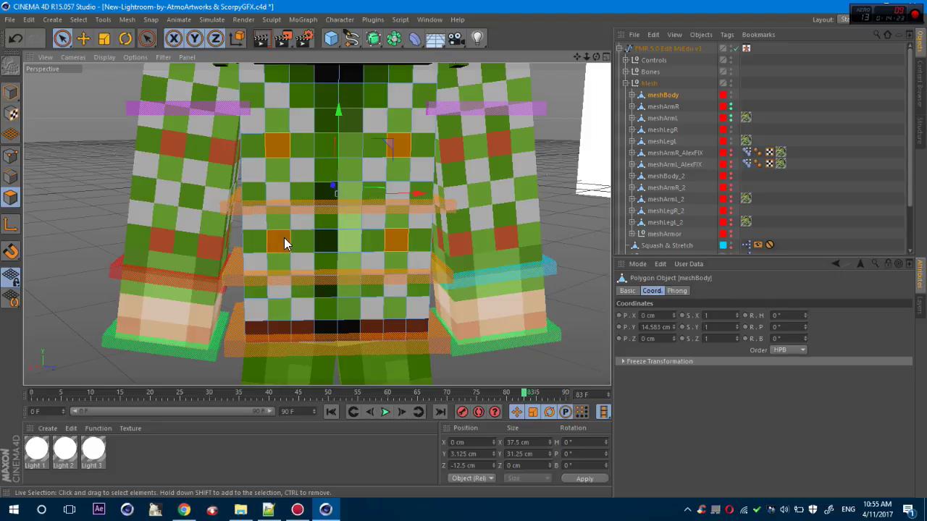
pyautogui.rightClick(404, 218)
pyautogui.click(439, 253)
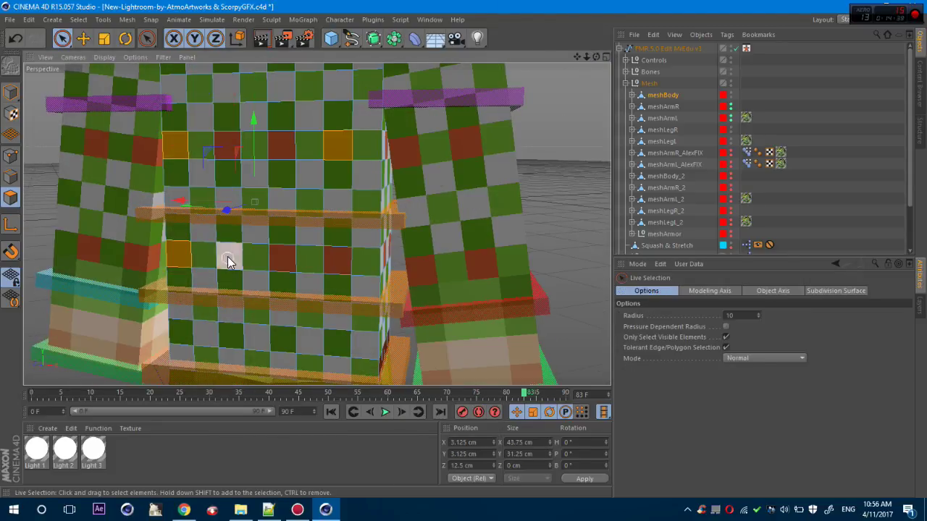
# Select the eight red squares on the back of meshBody, extrude them by 2 cm and clear the selection.
pyautogui.keyDown('shift'); pyautogui.click(284, 146); pyautogui.keyUp('shift')
pyautogui.keyDown('shift'); pyautogui.click(228, 147); pyautogui.keyUp('shift')
pyautogui.rightClick(335, 149)
pyautogui.click(362, 249)
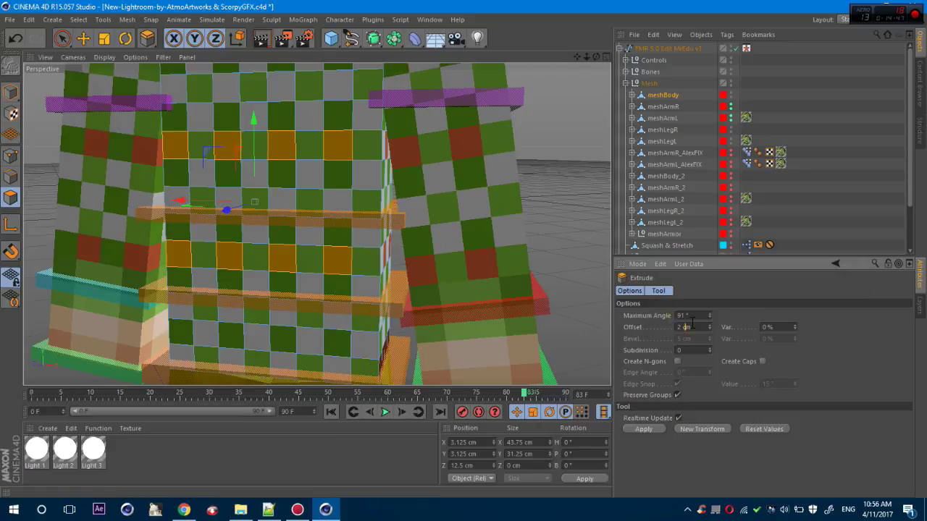
pyautogui.click(638, 430)
pyautogui.hotkey('ctrl', 'shift', 'a')
# Select the red squares on the backs of meshArmR and meshArmL and extrude them by 2 cm.
pyautogui.click(663, 106)
pyautogui.keyDown('ctrl'); pyautogui.click(662, 118); pyautogui.keyUp('ctrl')
pyautogui.press('space')
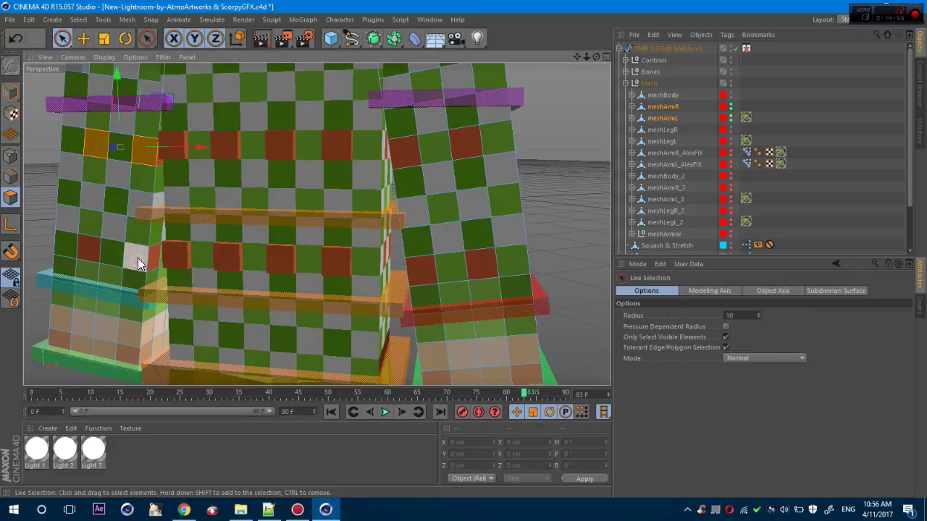
pyautogui.keyDown('shift'); pyautogui.click(475, 265); pyautogui.keyUp('shift')
pyautogui.rightClick(424, 268)
pyautogui.click(448, 246)
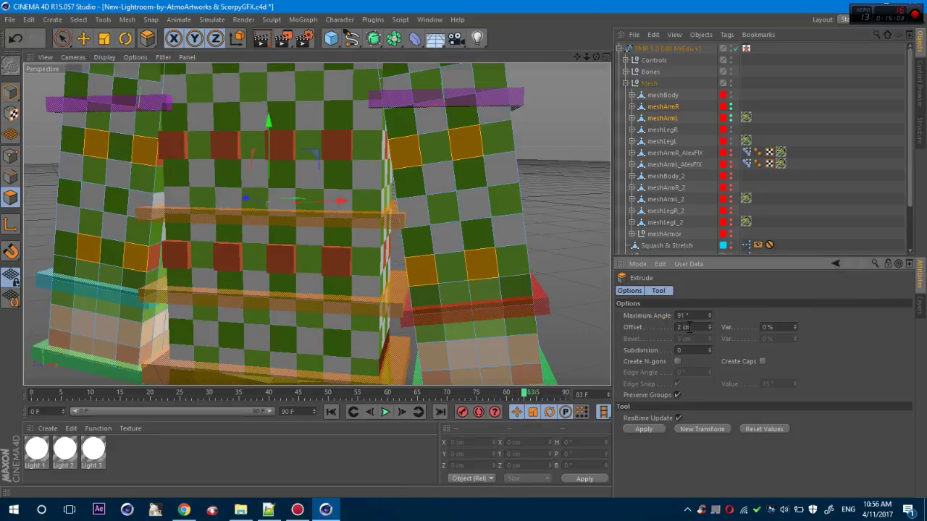
pyautogui.click(638, 430)
pyautogui.press('space')
# Select the red squares on the fronts of both arms and extrude them.
pyautogui.moveTo(577, 57); pyautogui.dragTo(534, 231)
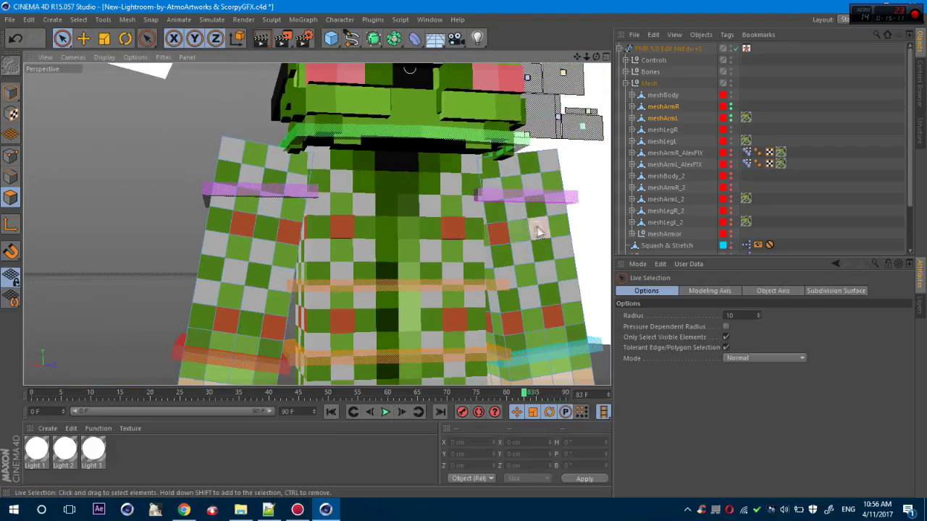
pyautogui.keyDown('shift'); pyautogui.click(274, 330); pyautogui.keyUp('shift')
pyautogui.rightClick(258, 327)
pyautogui.click(286, 246)
pyautogui.click(638, 430)
pyautogui.press('space')
# Loop-select the two green cuff rows on both meshArmR and meshArmL and extrude them by 3 cm.
pyautogui.click(101, 98)
pyautogui.moveTo(578, 57); pyautogui.dragTo(101, 96)
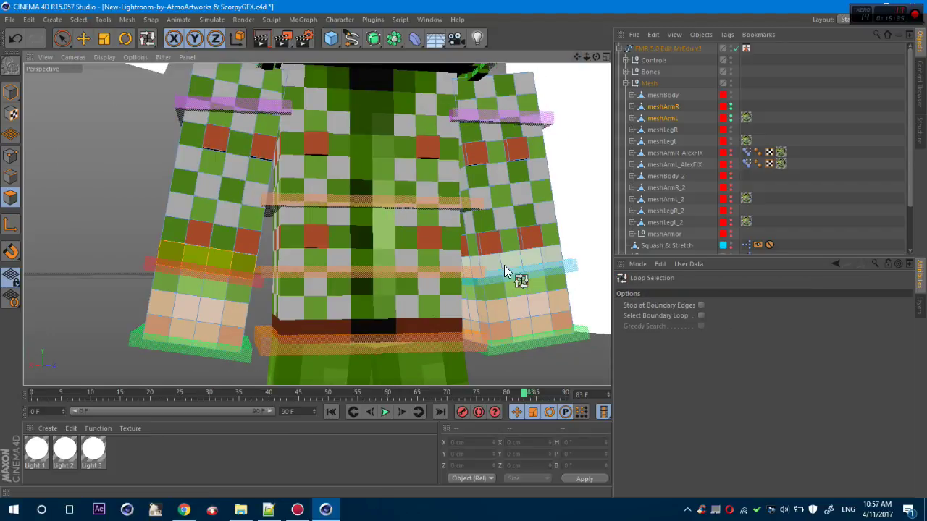
pyautogui.keyDown('shift'); pyautogui.click(504, 269); pyautogui.keyUp('shift')
pyautogui.keyDown('shift'); pyautogui.click(507, 285); pyautogui.keyUp('shift')
pyautogui.keyDown('shift'); pyautogui.click(204, 285); pyautogui.keyUp('shift')
pyautogui.rightClick(205, 286)
pyautogui.click(236, 243)
pyautogui.click(685, 326)
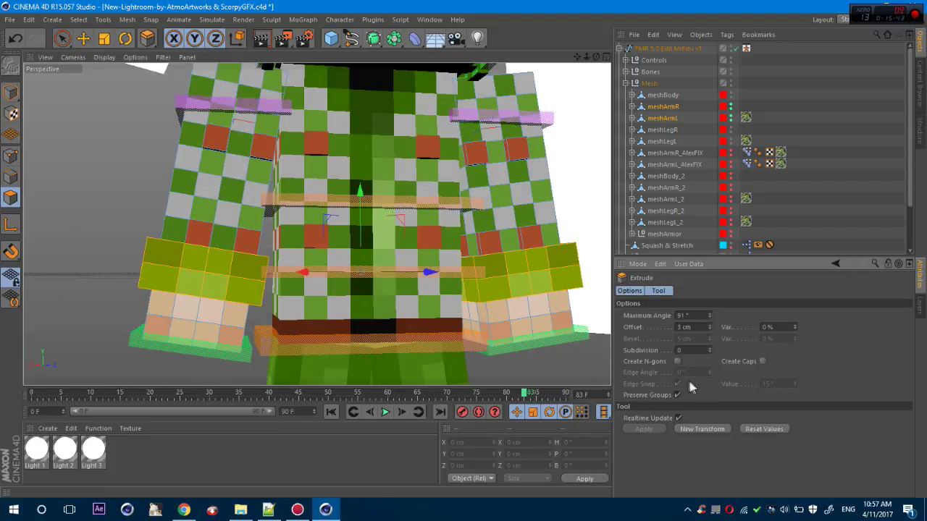
pyautogui.press('space')
# Loop-select the blue band and both black shoe rows on meshLegR and meshLegL, extrude them by 1 cm and clear the selection.
pyautogui.moveTo(577, 57); pyautogui.dragTo(571, 2)
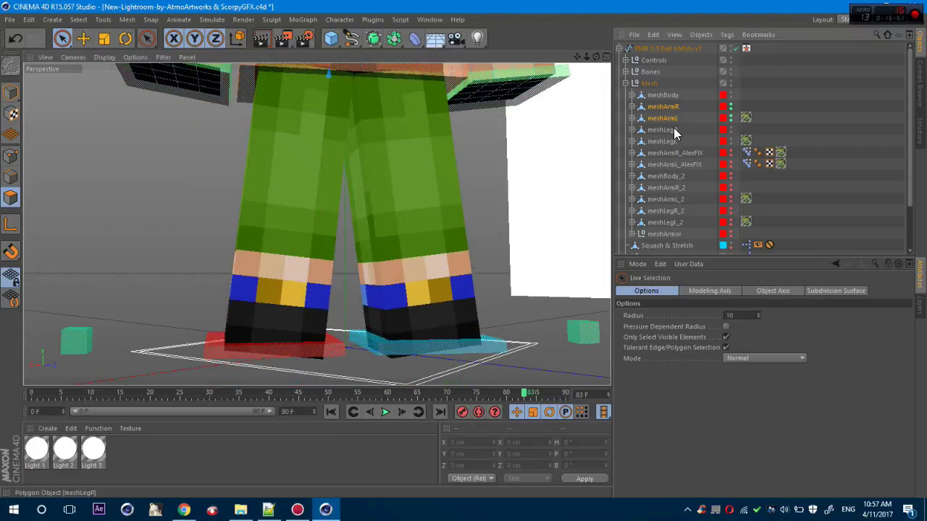
pyautogui.click(673, 133)
pyautogui.keyDown('shift'); pyautogui.click(673, 141); pyautogui.keyUp('shift')
pyautogui.moveTo(146, 37); pyautogui.dragTo(187, 102)
pyautogui.click(277, 297)
pyautogui.keyDown('shift'); pyautogui.click(275, 319); pyautogui.keyUp('shift')
pyautogui.keyDown('shift'); pyautogui.click(273, 339); pyautogui.keyUp('shift')
pyautogui.keyDown('shift'); pyautogui.click(404, 297); pyautogui.keyUp('shift')
pyautogui.keyDown('shift'); pyautogui.click(408, 319); pyautogui.keyUp('shift')
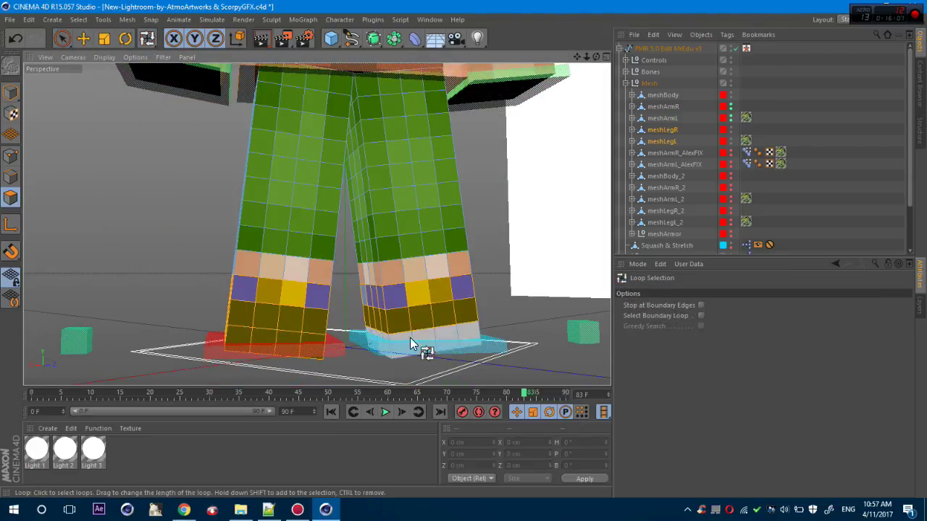
pyautogui.keyDown('shift'); pyautogui.click(410, 338); pyautogui.keyUp('shift')
pyautogui.rightClick(412, 338)
pyautogui.click(435, 243)
pyautogui.doubleClick(683, 327)
pyautogui.write('1')
pyautogui.press('Return')
pyautogui.click(62, 38)
pyautogui.click(111, 70)
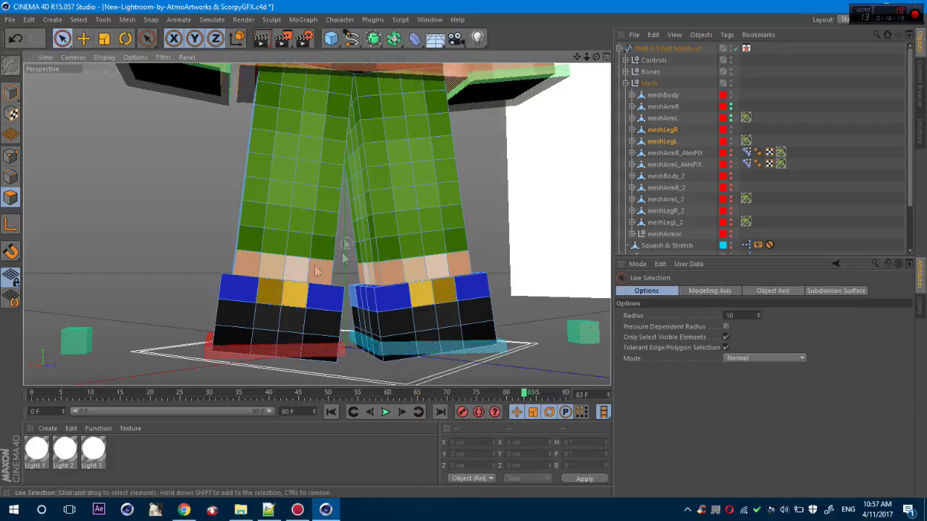
# Select the yellow buckle squares on both shoes, extrude them and return to moving whole objects in model mode.
pyautogui.keyDown('shift'); pyautogui.click(437, 295); pyautogui.keyUp('shift')
pyautogui.press('d')
pyautogui.click(644, 428)
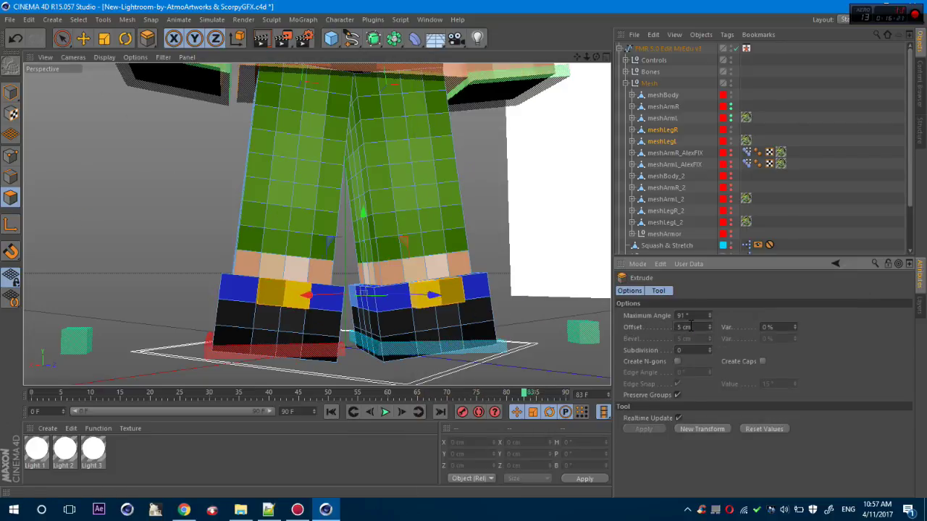
pyautogui.click(83, 38)
pyautogui.click(10, 92)
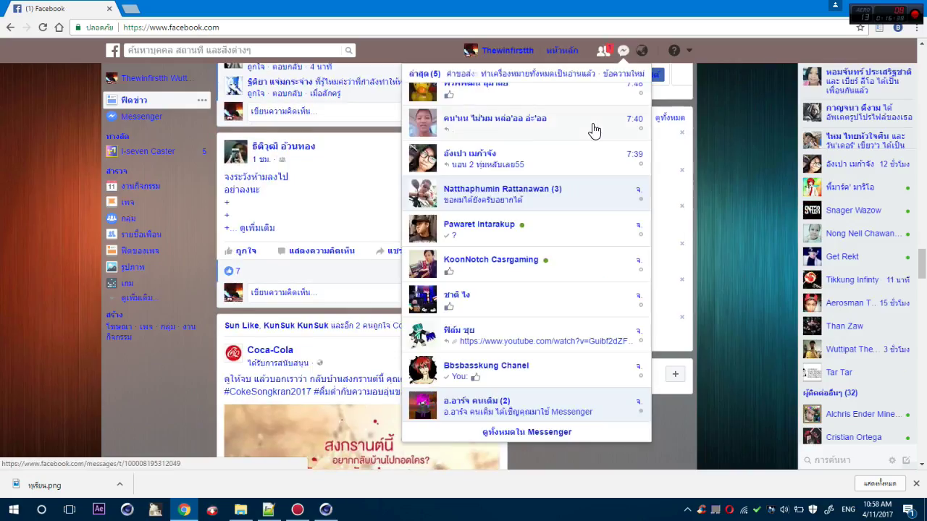
# Switch to Facebook in the browser, open the chat conversation and view the reference picture of the green mask character.
pyautogui.scroll(2, 507, 188)
pyautogui.scroll(-3, 468, 265)
pyautogui.click(468, 265)
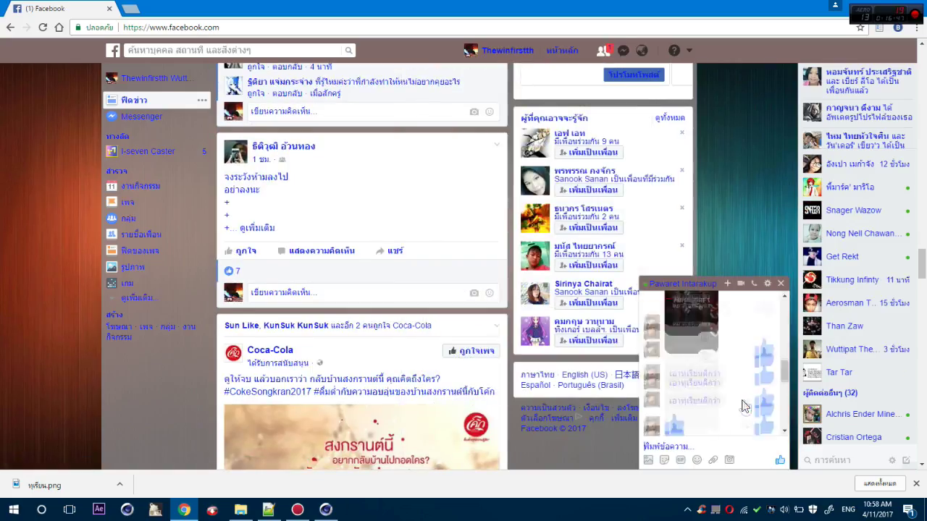
pyautogui.scroll(2, 743, 401)
pyautogui.click(691, 385)
pyautogui.click(751, 361)
pyautogui.scroll(3, 731, 369)
pyautogui.scroll(-2, 701, 395)
pyautogui.click(735, 369)
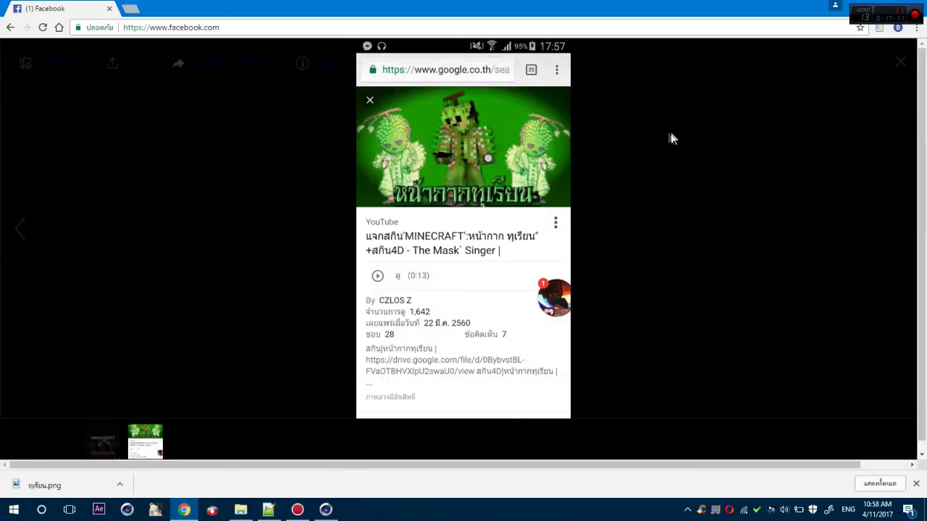
pyautogui.click(726, 400)
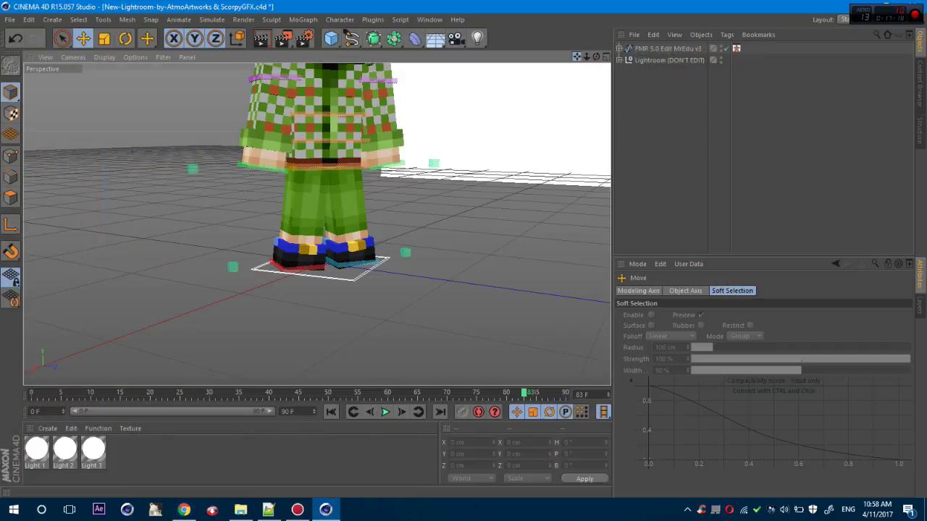
pyautogui.scroll(-3, 576, 61)
pyautogui.click(185, 511)
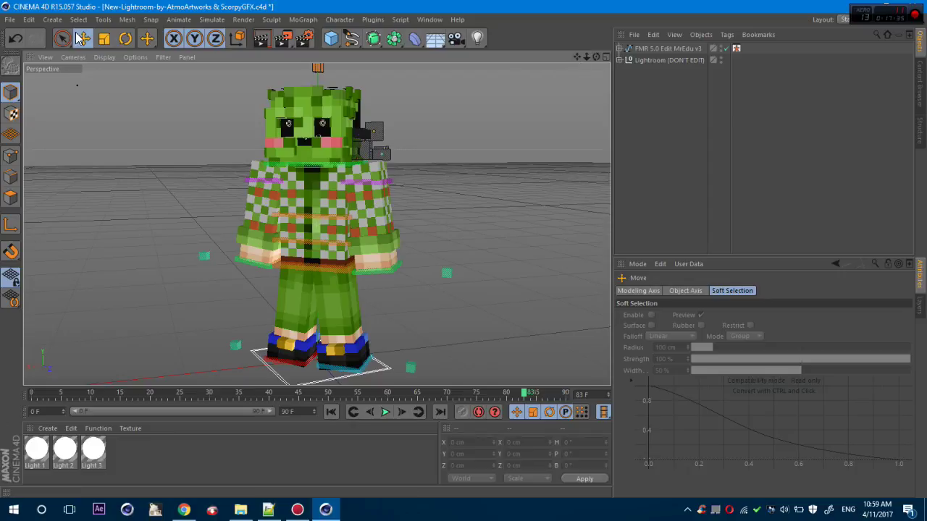
# Lower the character's hips and move the foot controls goalLegL and goalLegR apart into a walking stance.
pyautogui.click(324, 272)
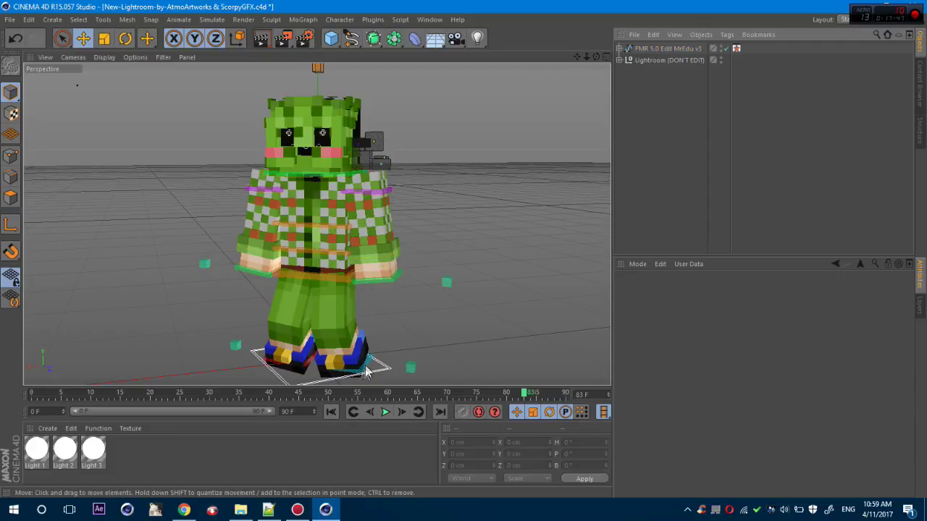
pyautogui.click(366, 352)
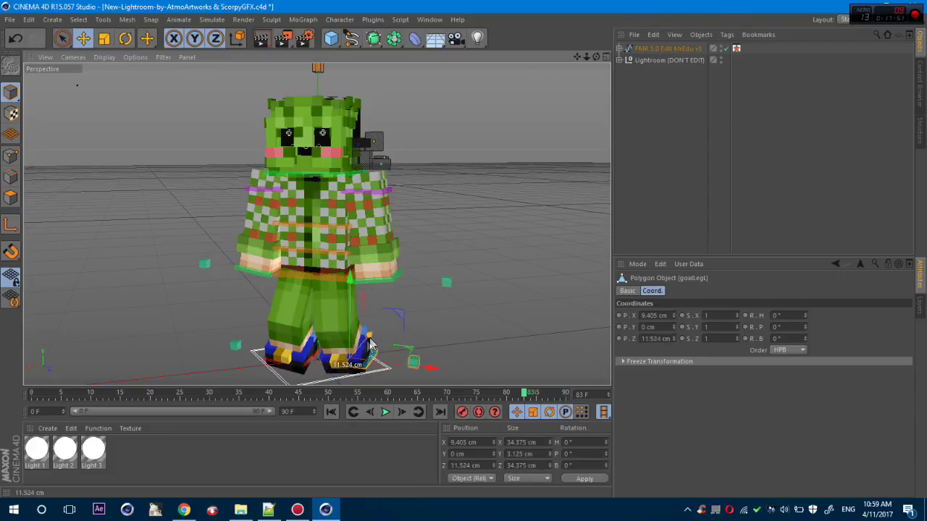
pyautogui.click(321, 339)
pyautogui.moveTo(321, 339); pyautogui.dragTo(281, 343)
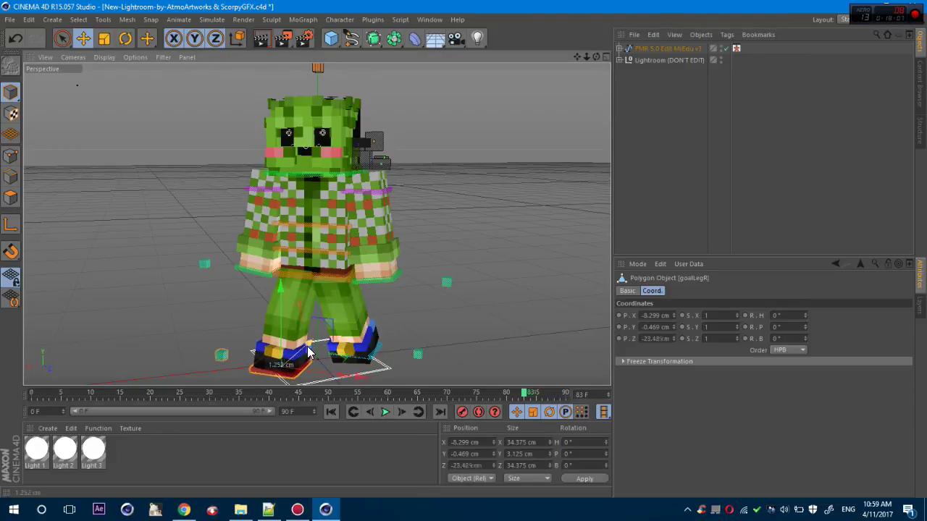
# Switch to the browser, look through the chat for the reference picture again and return to Cinema 4D.
pyautogui.click(184, 509)
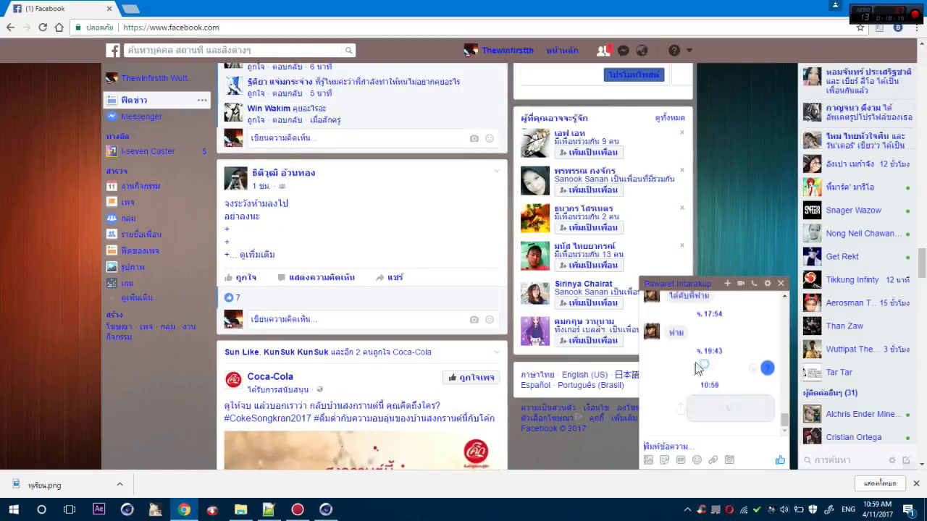
pyautogui.scroll(2, 694, 368)
pyautogui.scroll(2, 698, 368)
pyautogui.click(325, 509)
# Rotate the neck control so the character's head tilts down.
pyautogui.click(308, 145)
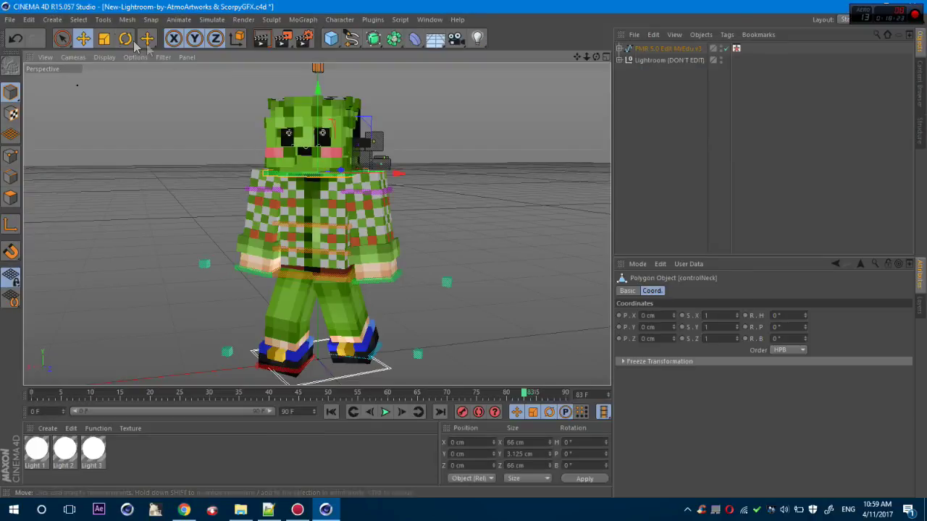
pyautogui.click(125, 38)
pyautogui.moveTo(302, 149); pyautogui.dragTo(300, 169)
pyautogui.click(673, 116)
# Select both hand controls and raise them slightly.
pyautogui.click(261, 189)
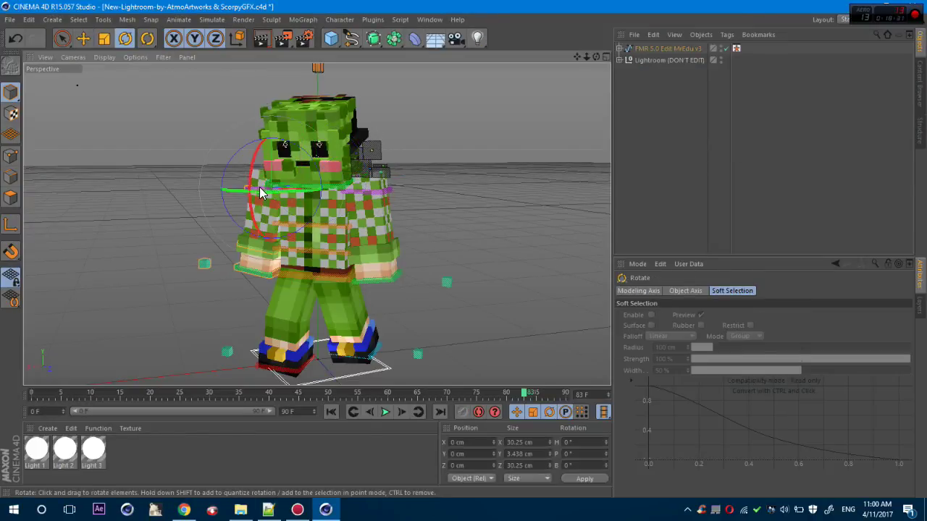
pyautogui.click(84, 38)
pyautogui.click(255, 269)
pyautogui.keyDown('shift'); pyautogui.click(375, 278); pyautogui.keyUp('shift')
pyautogui.moveTo(316, 255); pyautogui.dragTo(316, 250)
# Rotate controlArmR to a heading of about 19.6° and turn the opposite arm's shoulder control as well.
pyautogui.click(126, 38)
pyautogui.click(255, 191)
pyautogui.moveTo(253, 192); pyautogui.dragTo(258, 195)
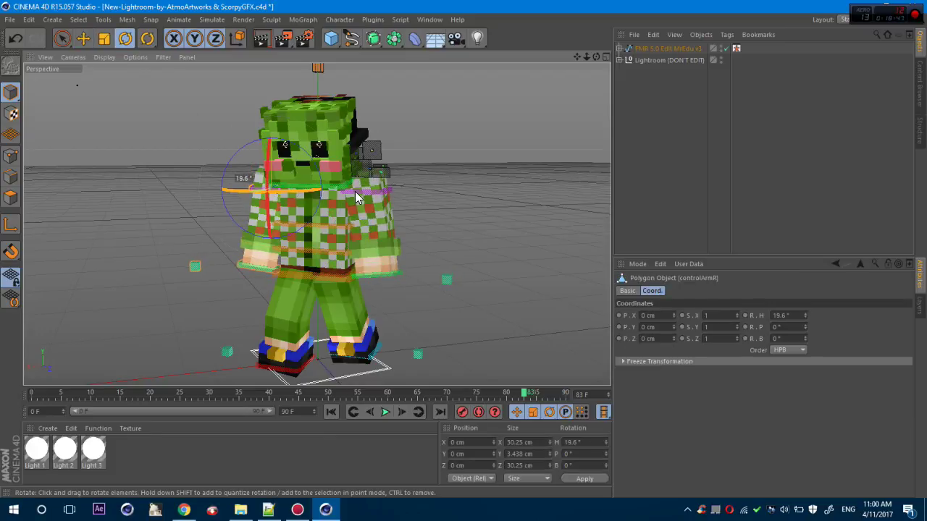
pyautogui.moveTo(355, 195); pyautogui.dragTo(344, 194)
pyautogui.click(512, 120)
# Recheck the reference picture in the browser chat and bend the character's upper body forward with the chest control.
pyautogui.click(184, 510)
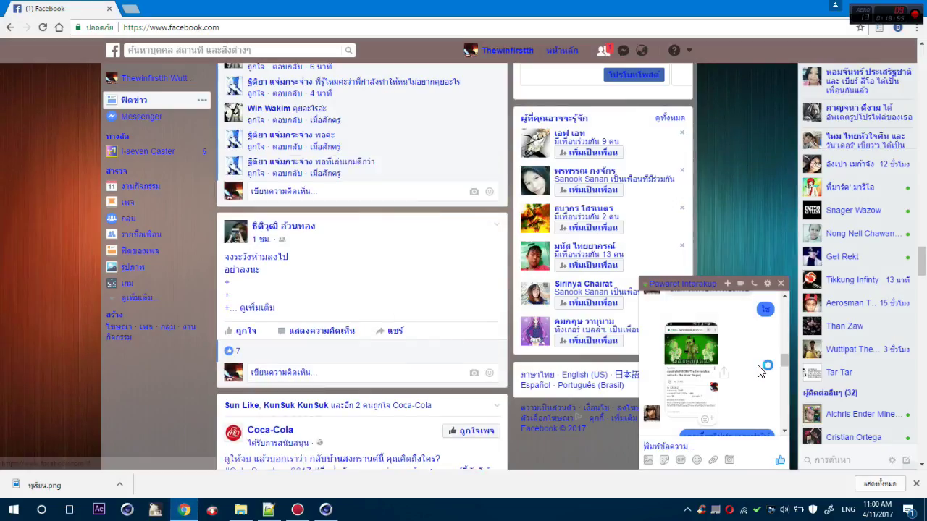
pyautogui.hotkey('alt', 'Tab')
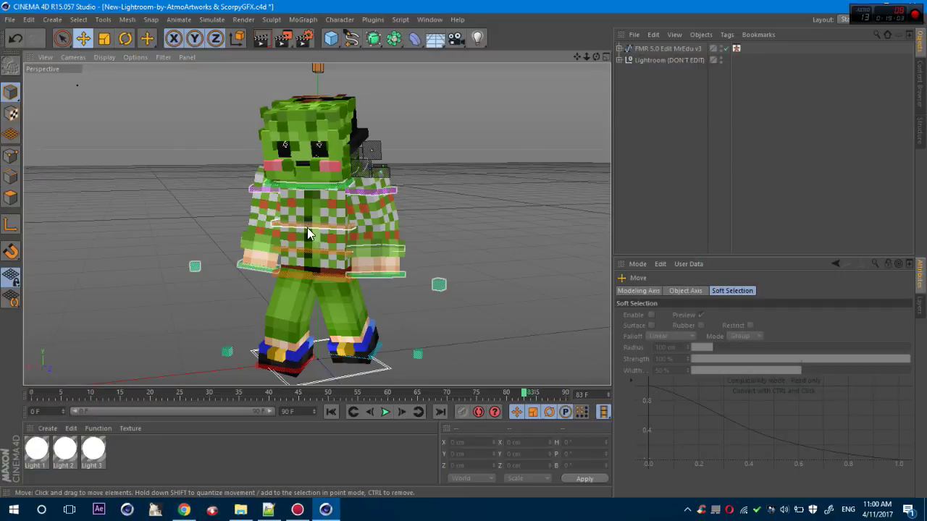
pyautogui.click(315, 216)
pyautogui.press('r')
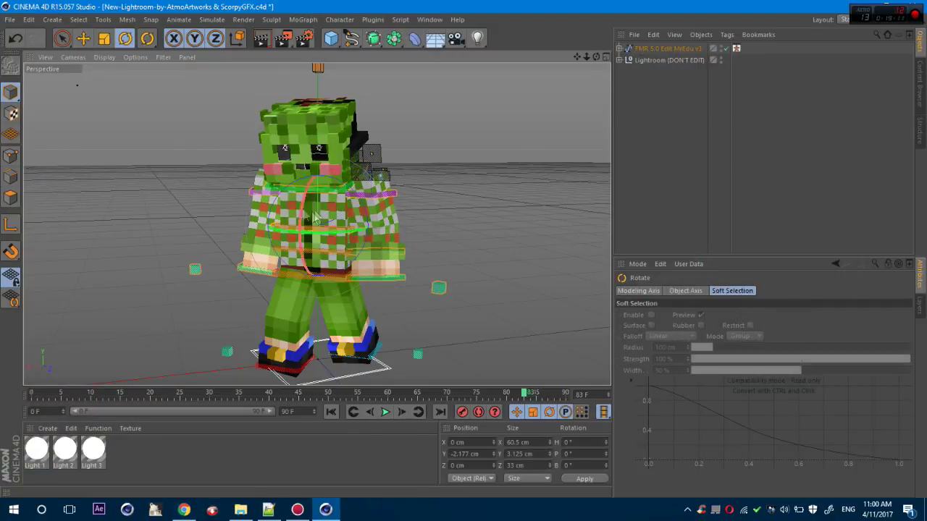
pyautogui.moveTo(301, 217); pyautogui.dragTo(302, 236)
pyautogui.click(472, 111)
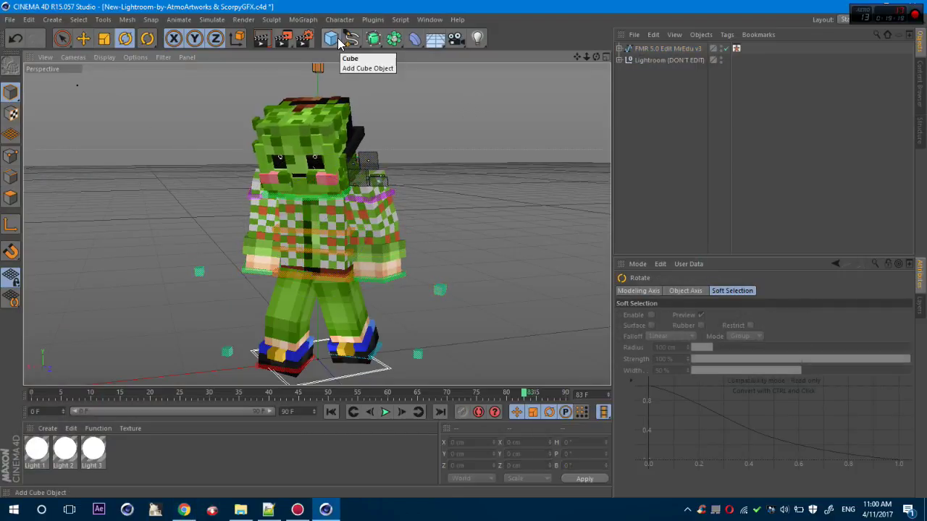
# Add a cylinder to the scene and raise it to about 87.9 cm on Y.
pyautogui.click(338, 43)
pyautogui.click(559, 54)
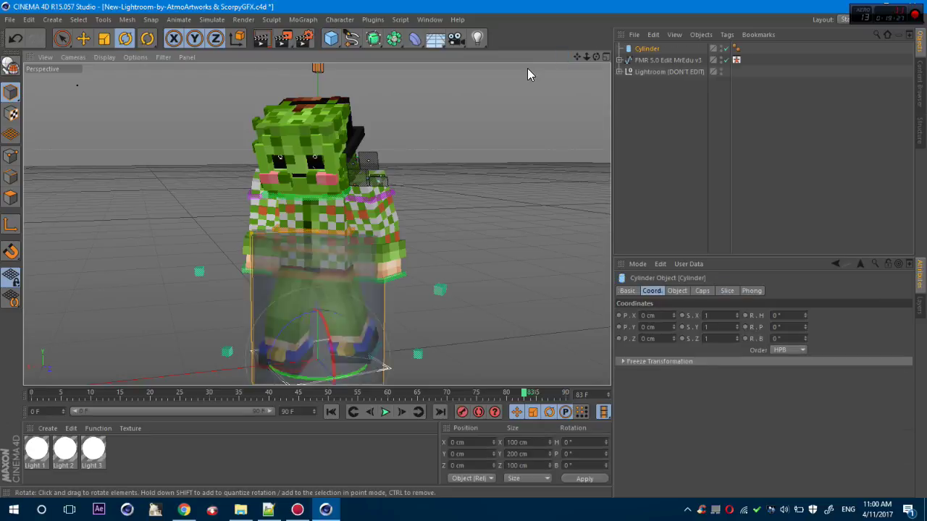
pyautogui.press('e')
pyautogui.moveTo(316, 281); pyautogui.dragTo(323, 153)
pyautogui.click(649, 48)
# Set the cylinder's scale to 0.5 on all three axes.
pyautogui.doubleClick(714, 339)
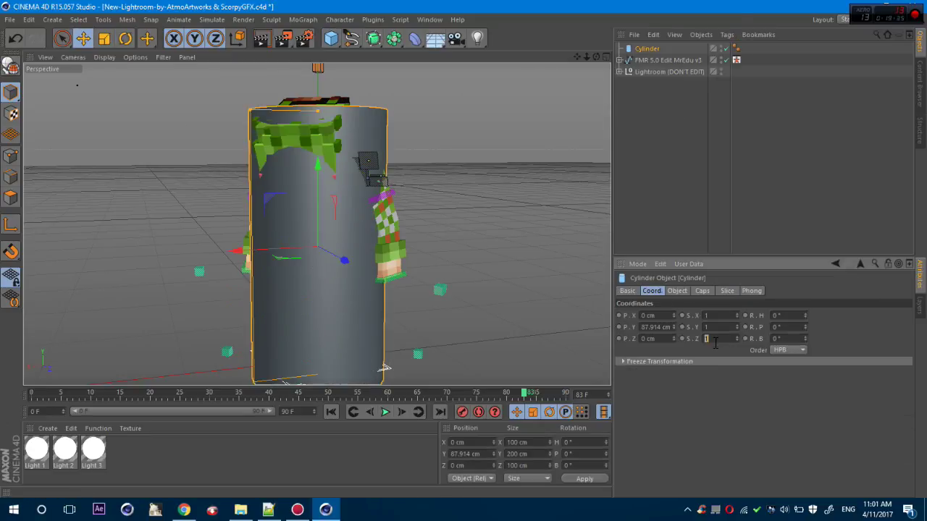
pyautogui.write('0.5')
pyautogui.press('Return')
pyautogui.click(711, 327)
pyautogui.write('0.5')
pyautogui.press('Return')
pyautogui.click(713, 316)
pyautogui.write('0.5')
pyautogui.press('Return')
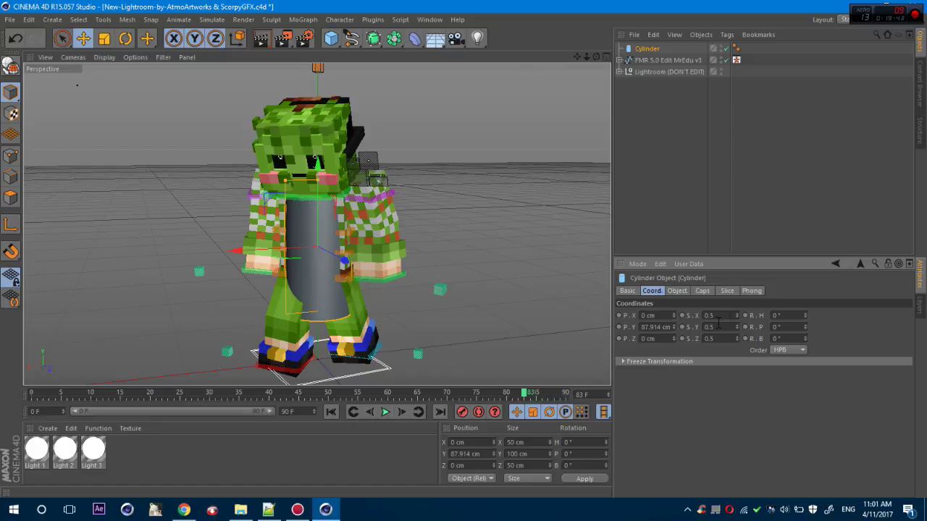
# Reduce the cylinder's scale to 0.3 on all three axes.
pyautogui.write('0.1')
pyautogui.press('Tab')
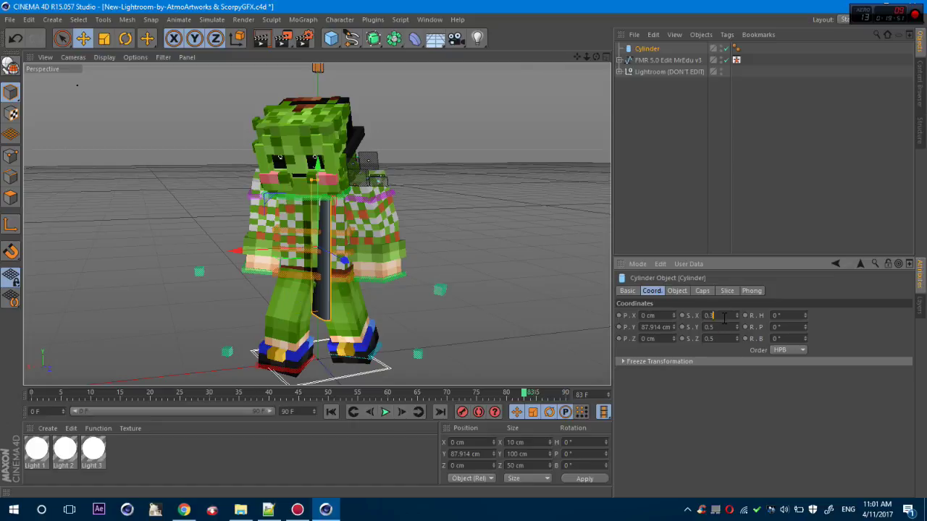
pyautogui.click(727, 328)
pyautogui.write('0')
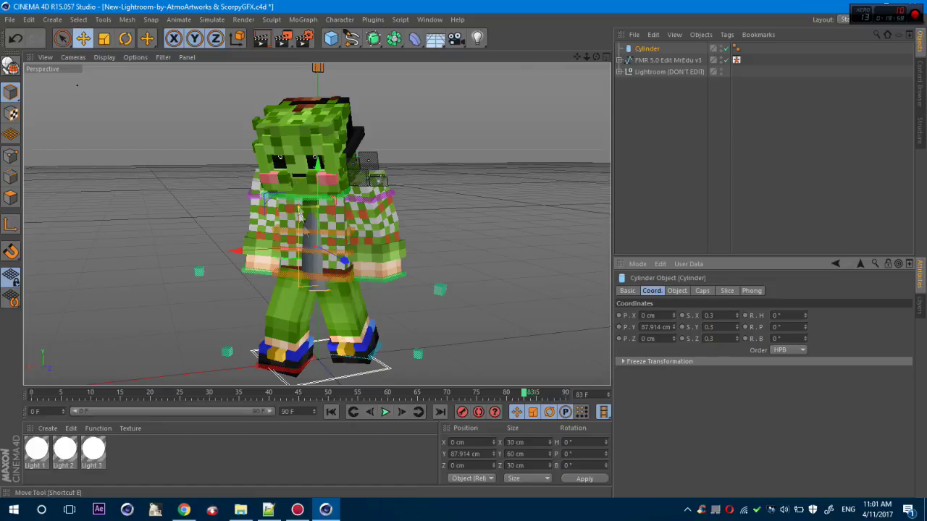
# Move the cylinder beside the character at about -87.9 cm on X, scale it to 0.1 and rotate it nearly flat.
pyautogui.moveTo(263, 251); pyautogui.dragTo(372, 253)
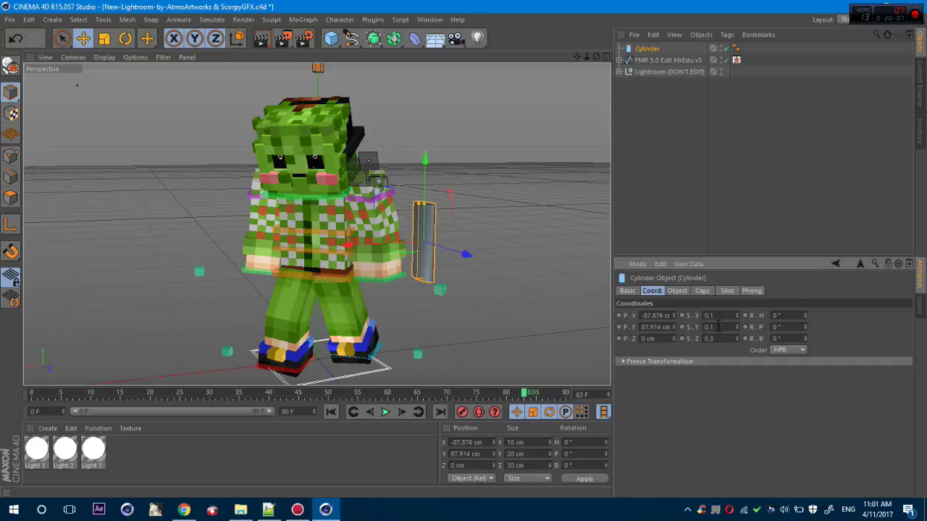
pyautogui.press('r')
pyautogui.moveTo(415, 228); pyautogui.dragTo(370, 357)
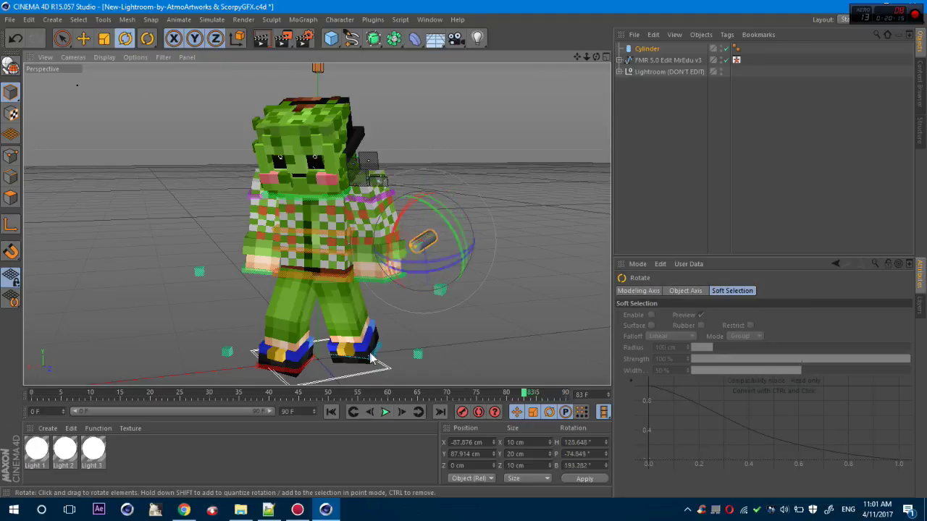
# Position the cylinder in the character's hand at about X -31.4, Y 74.9, Z 30.9 cm.
pyautogui.click(84, 39)
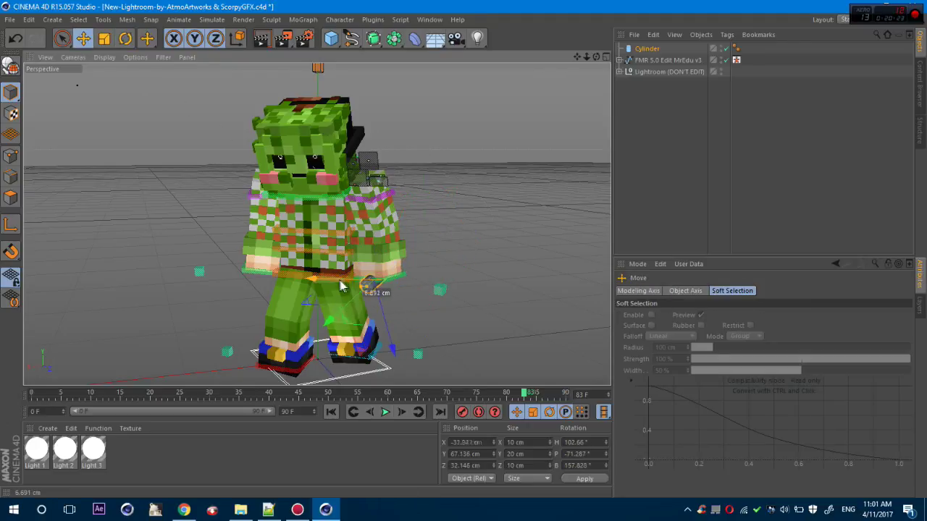
pyautogui.moveTo(371, 253); pyautogui.dragTo(372, 249)
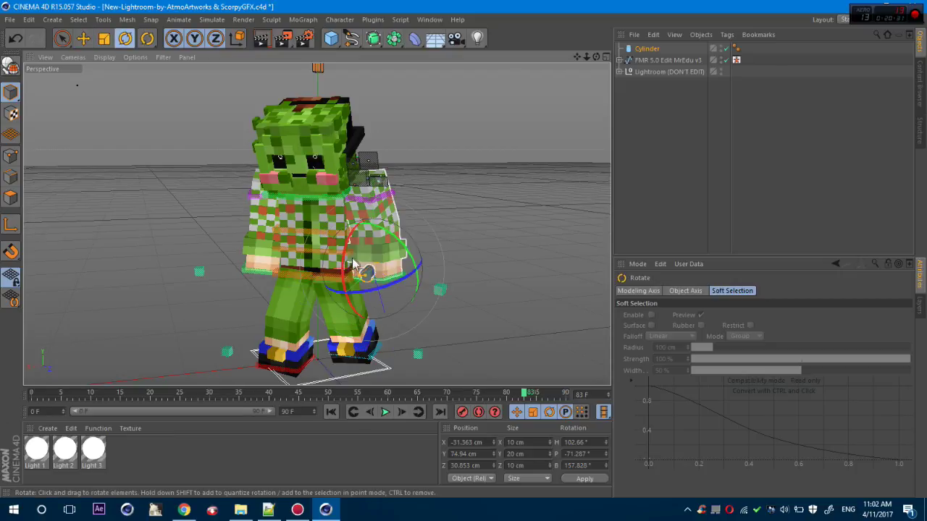
pyautogui.click(84, 38)
# Add a sphere and set its scale to 0.1 on all three axes.
pyautogui.moveTo(331, 38); pyautogui.dragTo(562, 71)
pyautogui.click(708, 316)
pyautogui.write('0.')
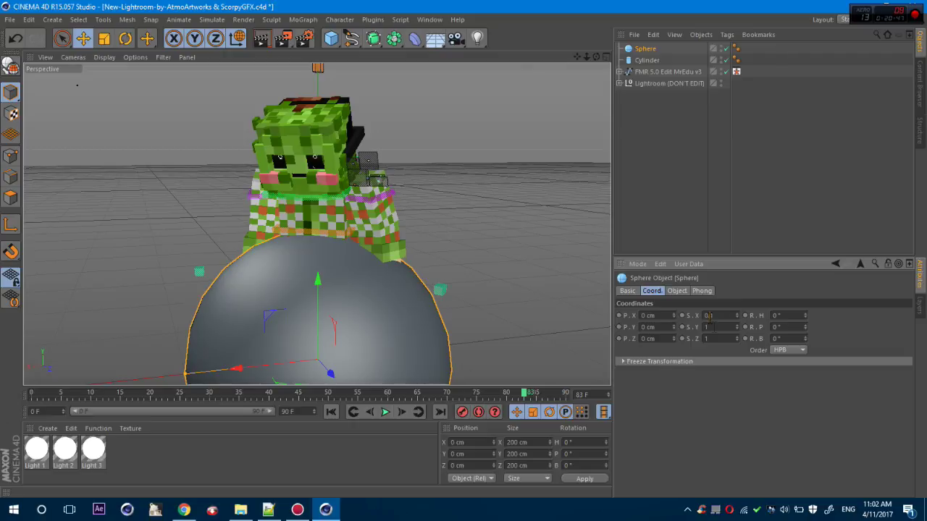
pyautogui.write('1')
pyautogui.click(716, 327)
pyautogui.write('0.1')
pyautogui.press('Tab')
pyautogui.write('0.1')
pyautogui.press('Return')
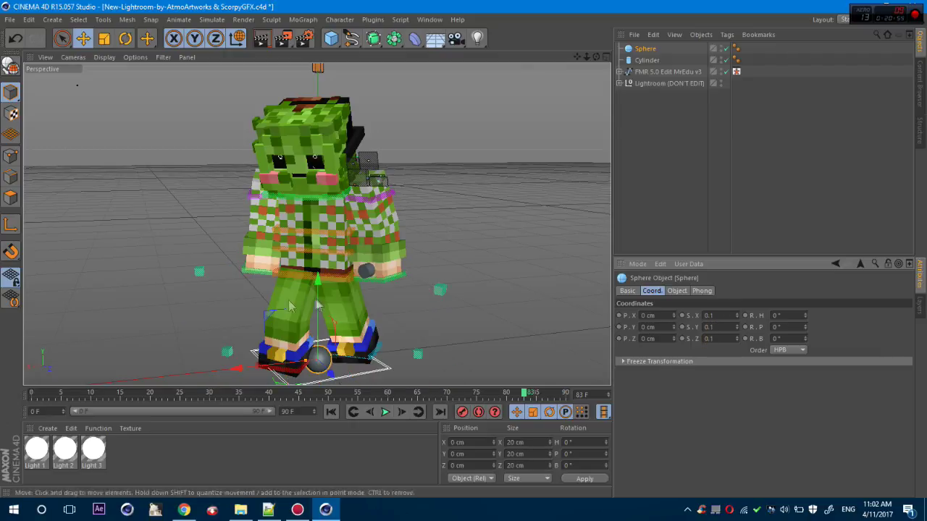
# Move the sphere up to the hand and place it at the front end of the cylinder.
pyautogui.moveTo(317, 304); pyautogui.dragTo(319, 236)
pyautogui.moveTo(345, 288); pyautogui.dragTo(290, 275)
pyautogui.moveTo(358, 248); pyautogui.dragTo(359, 253)
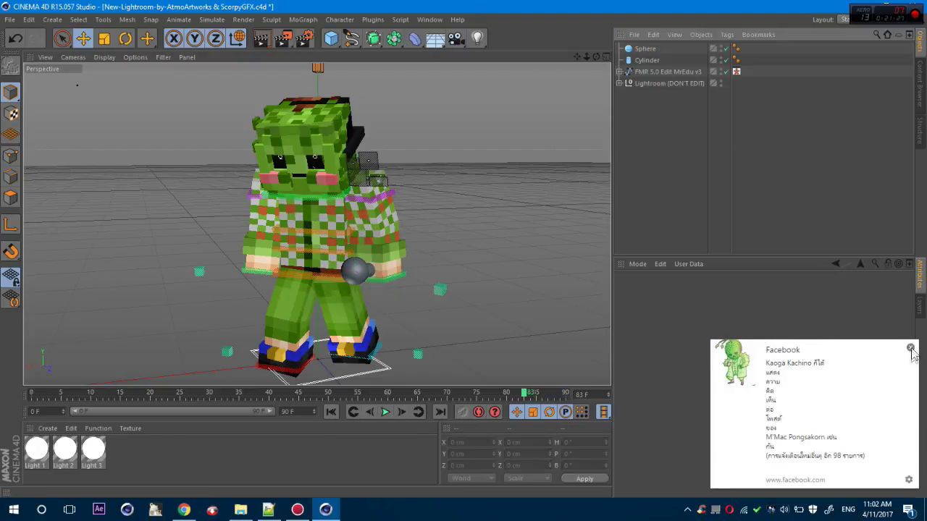
# Add a camera from the current view, and adjust the sphere on the cylinder's end to about X -16.5, Y 75, Z 39.3 cm.
pyautogui.click(455, 39)
pyautogui.click(708, 124)
pyautogui.moveTo(596, 57); pyautogui.dragTo(577, 17)
pyautogui.click(645, 60)
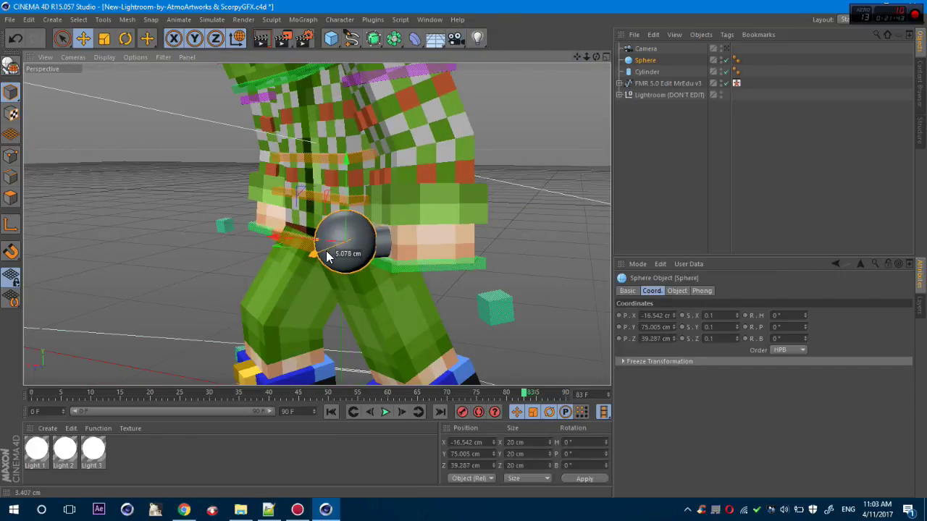
pyautogui.click(726, 182)
# Load the Waved Gray material from Wave Mats and Rock Gray (Reflective) from Rock Mats in the Ultimate Lights presets.
pyautogui.click(11, 20)
pyautogui.click(26, 55)
pyautogui.press('Escape')
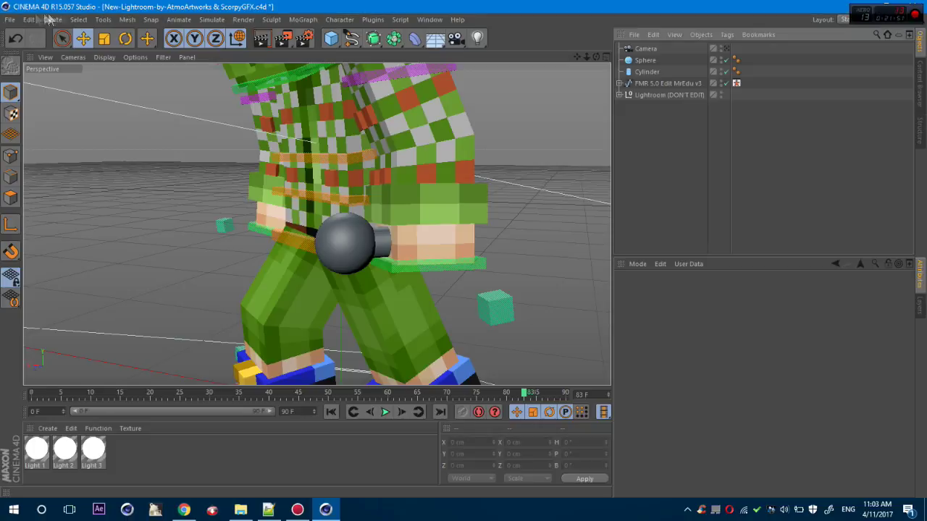
pyautogui.click(11, 19)
pyautogui.click(27, 44)
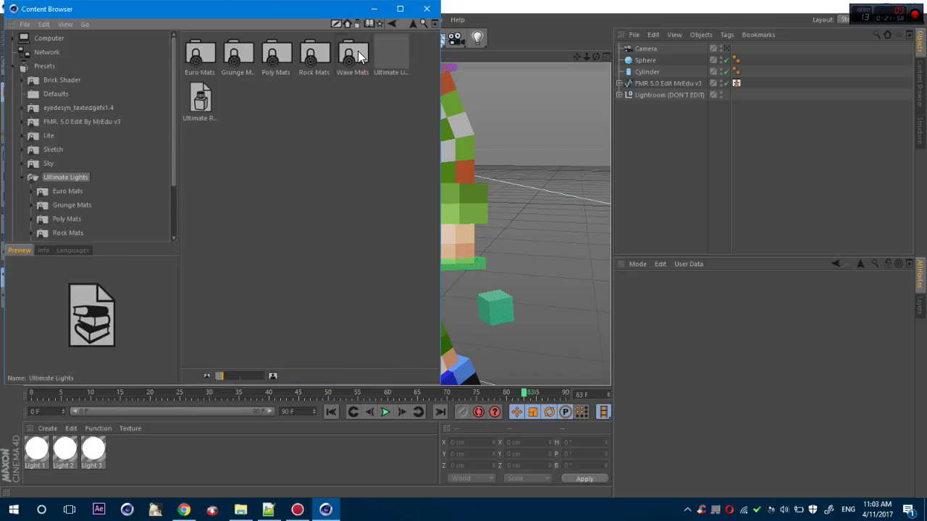
pyautogui.doubleClick(358, 51)
pyautogui.click(311, 100)
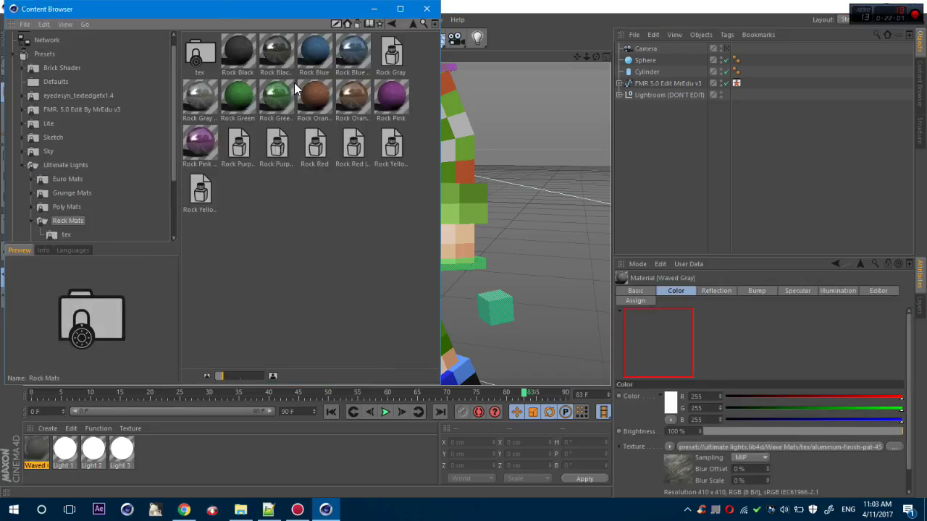
pyautogui.click(184, 511)
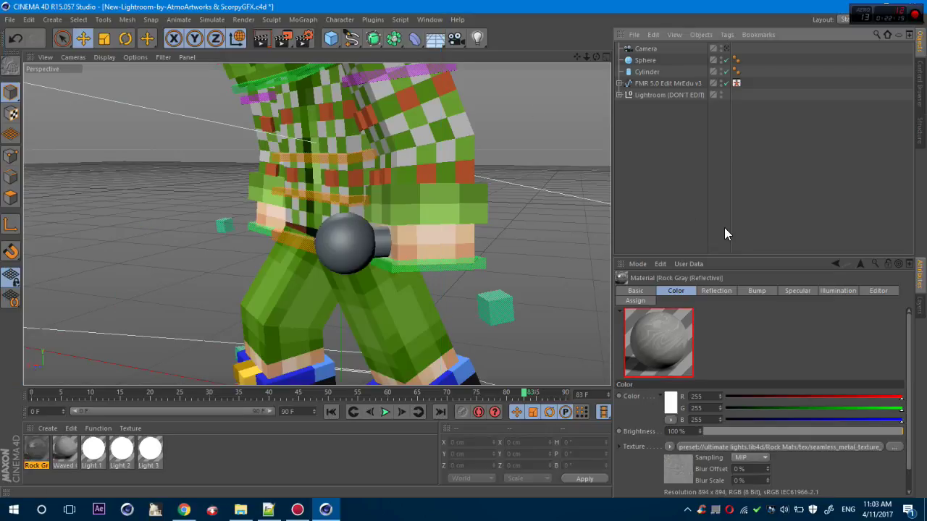
# Apply the Rock Gray (Reflective) material to the sphere.
pyautogui.moveTo(73, 455); pyautogui.dragTo(640, 64)
pyautogui.moveTo(35, 453); pyautogui.dragTo(651, 61)
pyautogui.moveTo(749, 67); pyautogui.dragTo(748, 72)
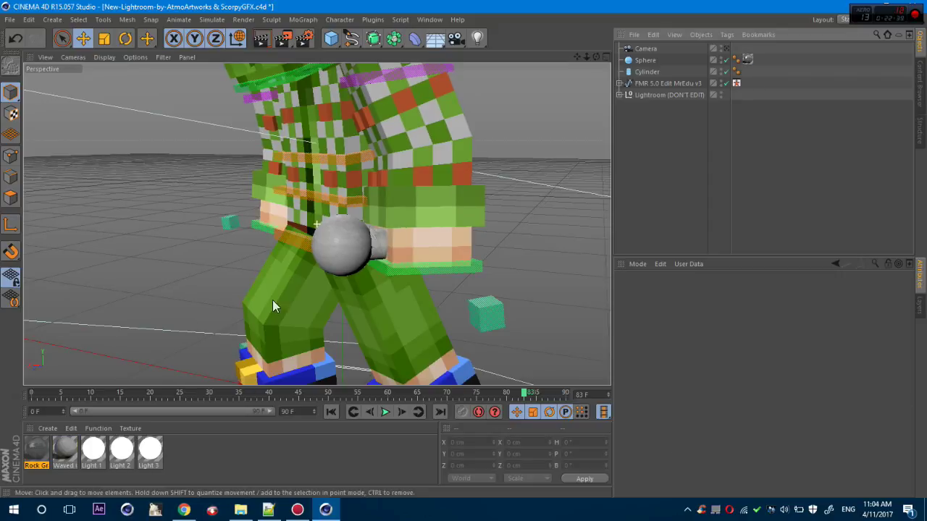
pyautogui.click(201, 456)
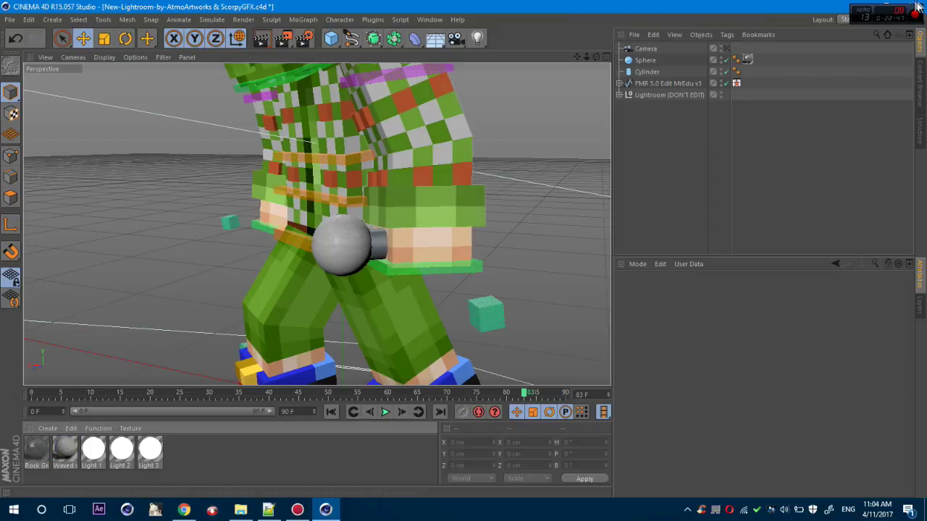
# Create a new material and set its color to black (R 0, G 0, B 0).
pyautogui.click(45, 428)
pyautogui.click(85, 330)
pyautogui.doubleClick(36, 451)
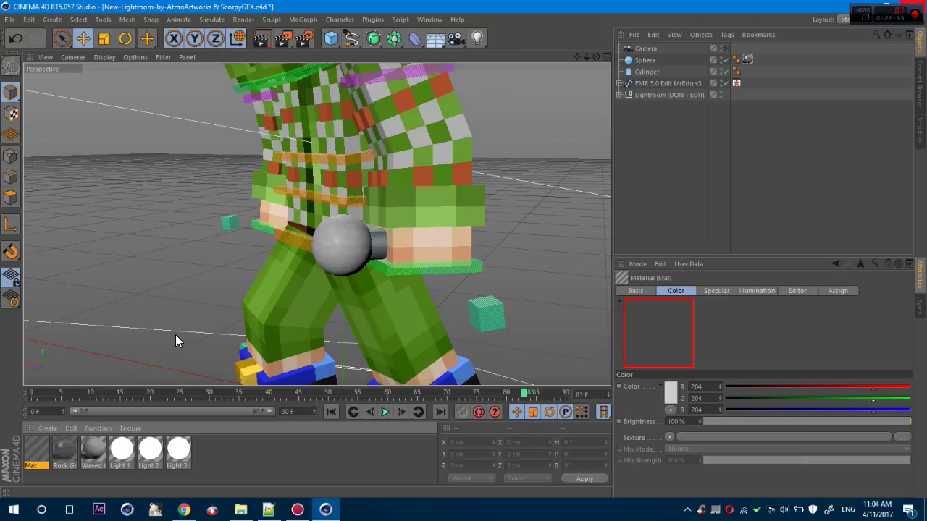
pyautogui.click(308, 144)
pyautogui.click(250, 178)
pyautogui.click(293, 203)
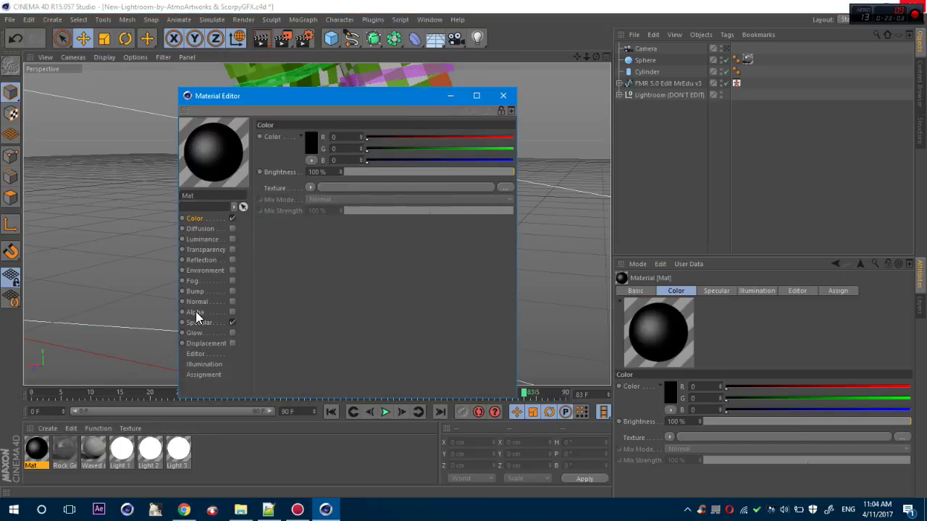
# Enable the Luminance, Transparency and Normal channels of the black material and disable Specular.
pyautogui.click(200, 230)
pyautogui.click(232, 239)
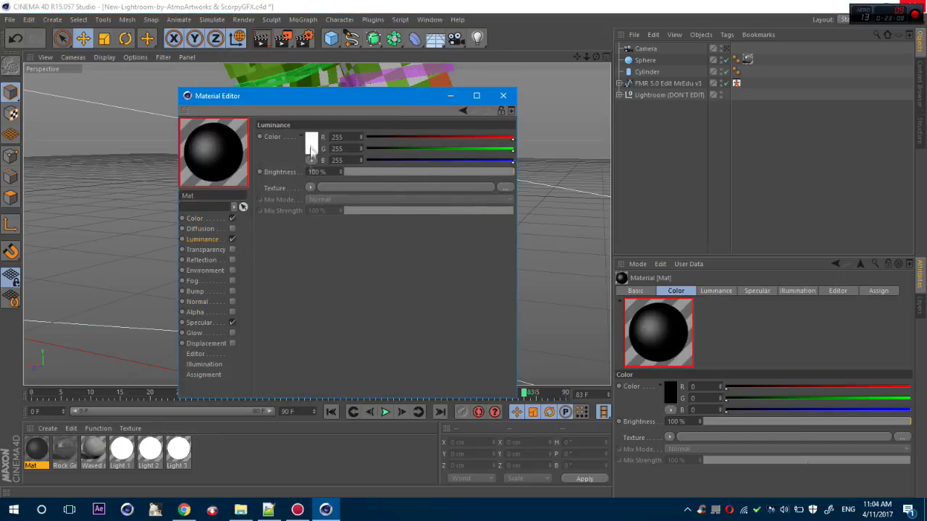
pyautogui.click(233, 249)
pyautogui.click(232, 270)
pyautogui.click(233, 270)
pyautogui.click(232, 301)
pyautogui.click(232, 301)
pyautogui.click(233, 291)
pyautogui.click(232, 291)
pyautogui.click(232, 322)
pyautogui.click(233, 302)
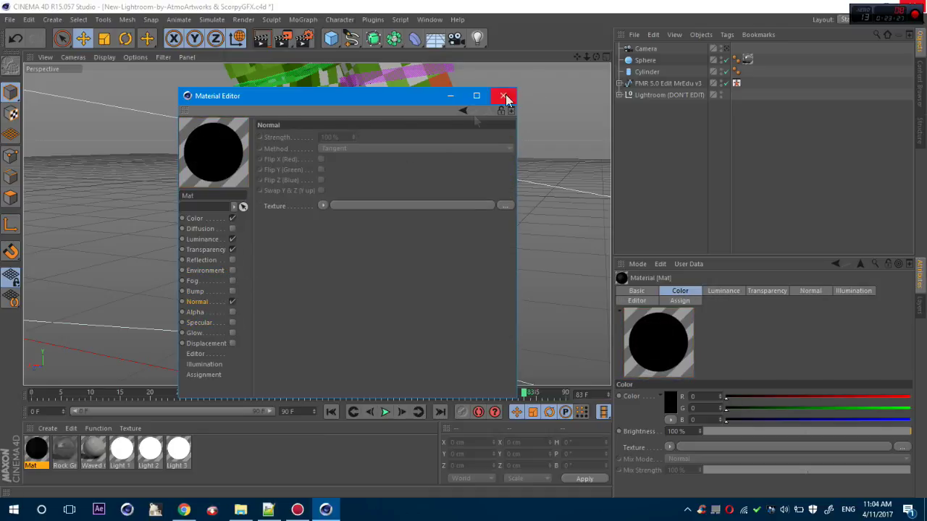
pyautogui.click(232, 291)
pyautogui.click(233, 291)
pyautogui.click(232, 281)
pyautogui.click(232, 281)
pyautogui.click(503, 96)
# Enable the Alpha and Reflection channels of the black material and turn its Normal channel off.
pyautogui.click(637, 291)
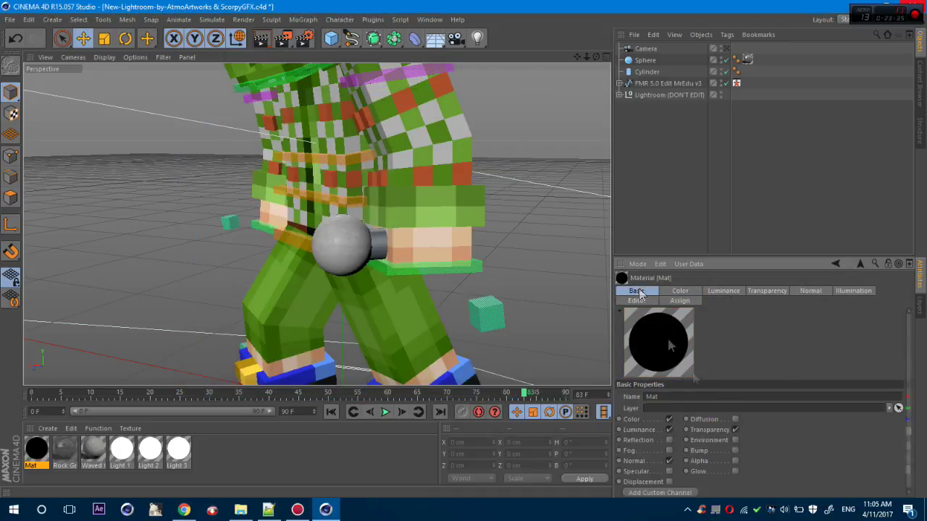
pyautogui.click(735, 439)
pyautogui.click(735, 471)
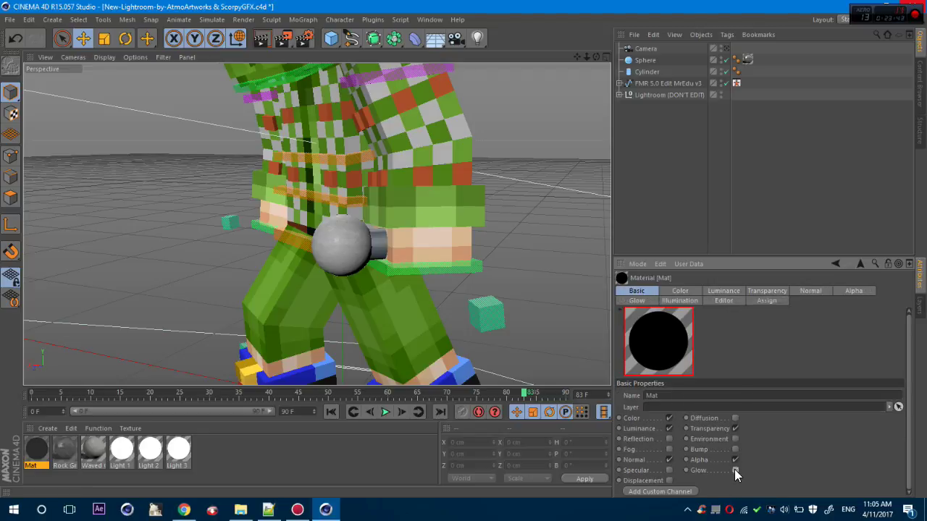
pyautogui.click(669, 459)
pyautogui.click(668, 439)
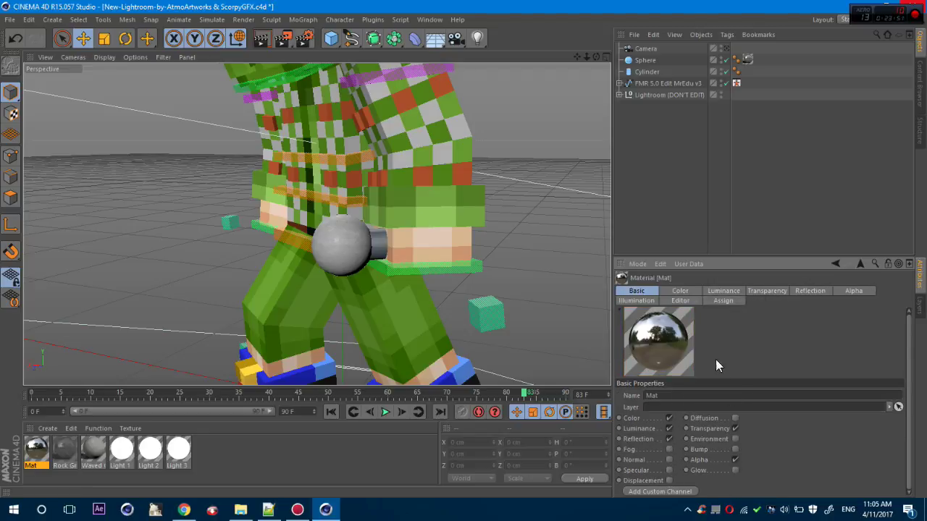
# Adjust the black material's reflection and apply the material to the cylinder.
pyautogui.click(667, 439)
pyautogui.click(809, 290)
pyautogui.click(671, 402)
pyautogui.click(608, 411)
pyautogui.click(654, 456)
pyautogui.click(194, 466)
pyautogui.moveTo(36, 449); pyautogui.dragTo(748, 71)
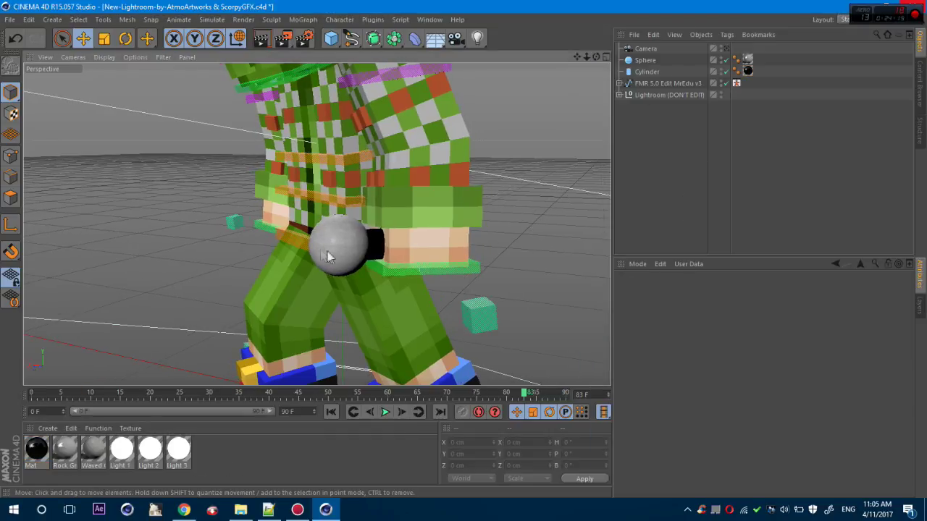
# Look through the scene camera and group the sphere and cylinder inside a MoGraph Fracture object.
pyautogui.click(725, 49)
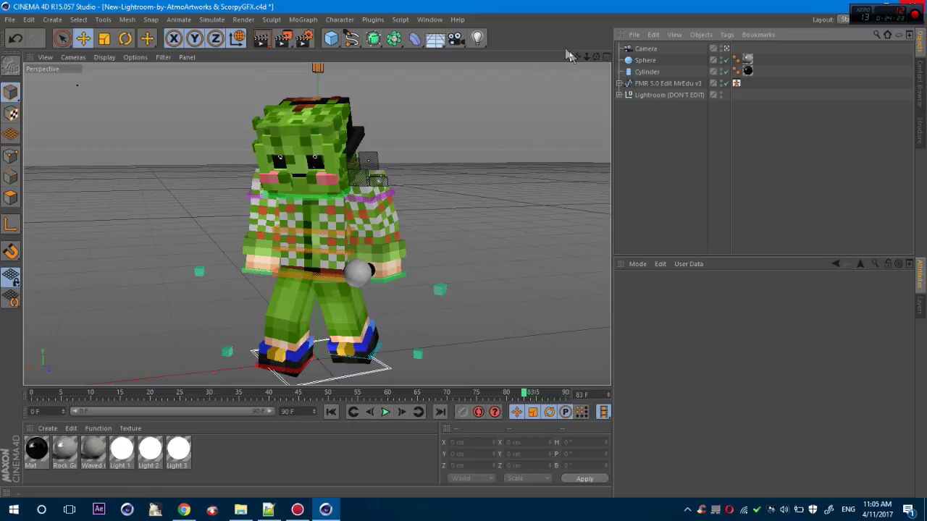
pyautogui.click(303, 19)
pyautogui.click(314, 130)
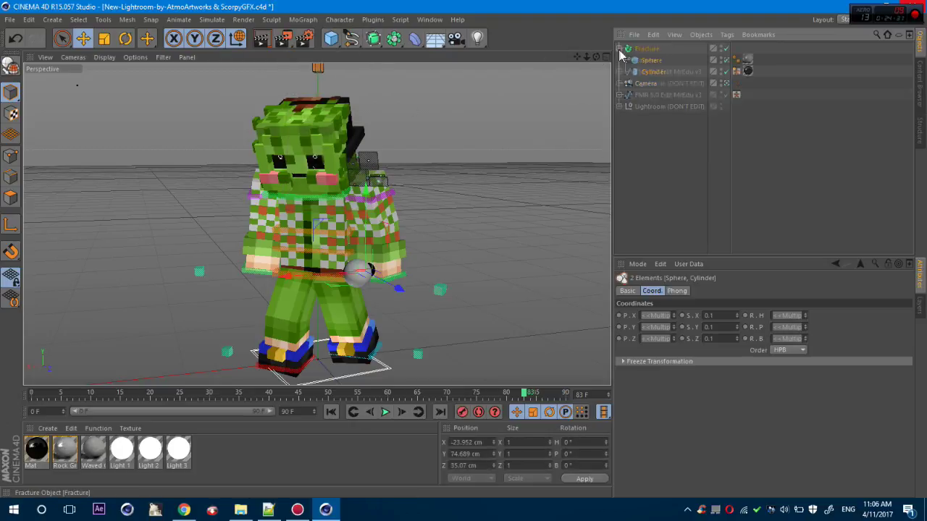
pyautogui.click(619, 49)
# Rename the Fracture object holding the sphere and cylinder as ไมค์.
pyautogui.doubleClick(647, 48)
pyautogui.write('ไมค์')
pyautogui.click(656, 129)
pyautogui.click(640, 48)
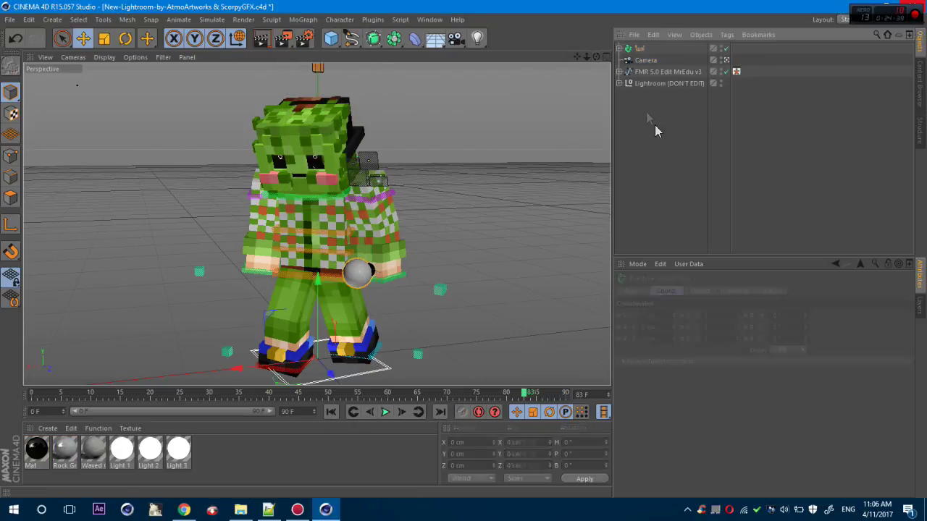
# Adjust the pitch of the character's head controller with the Rotate tool.
pyautogui.click(343, 191)
pyautogui.press('r')
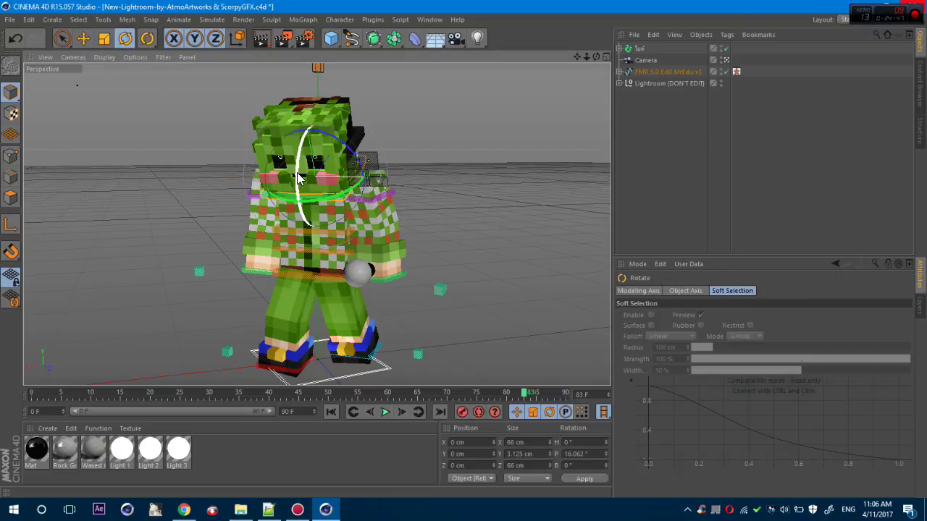
pyautogui.click(694, 144)
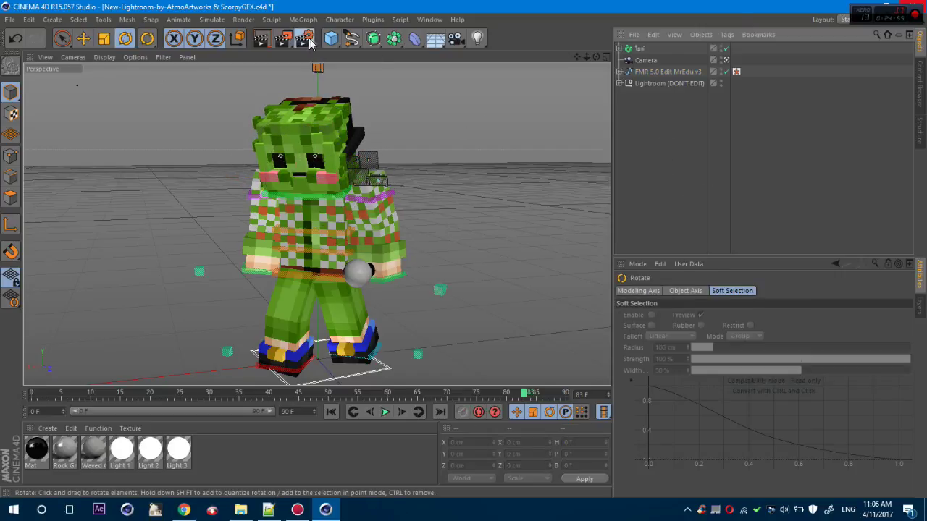
# Set the render's save file to "ทุเรียน #1" on the Desktop and render the scene to the Picture Viewer.
pyautogui.click(306, 39)
pyautogui.click(97, 59)
pyautogui.click(533, 70)
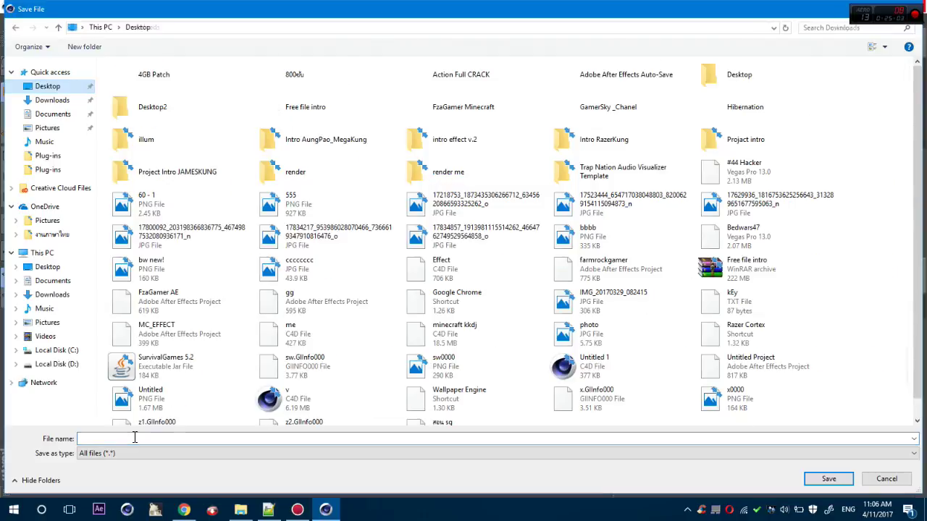
pyautogui.click(135, 438)
pyautogui.write('ทุเรียน #1')
pyautogui.click(828, 479)
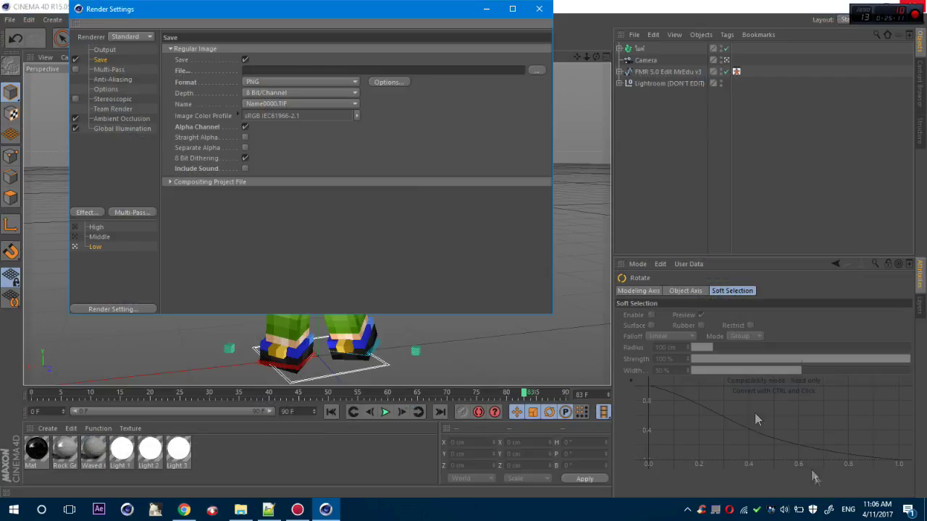
pyautogui.click(540, 8)
pyautogui.click(283, 39)
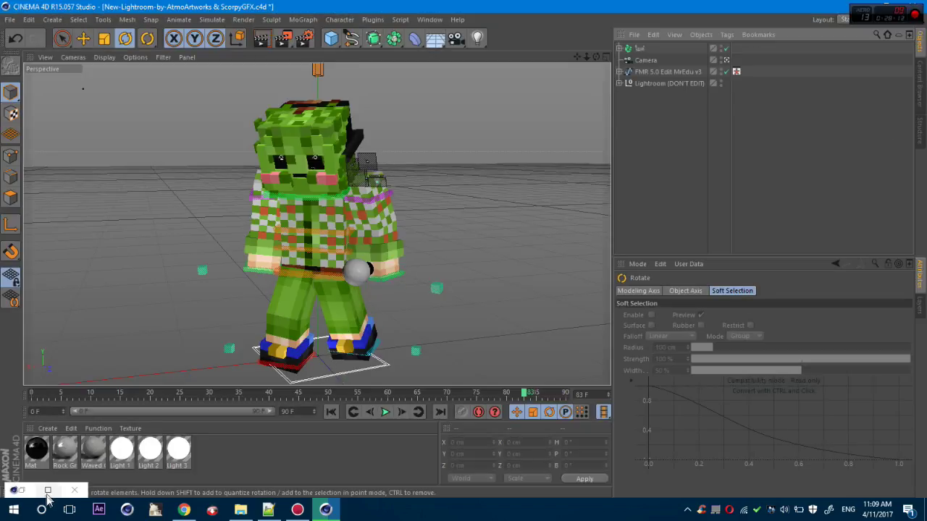
pyautogui.click(47, 492)
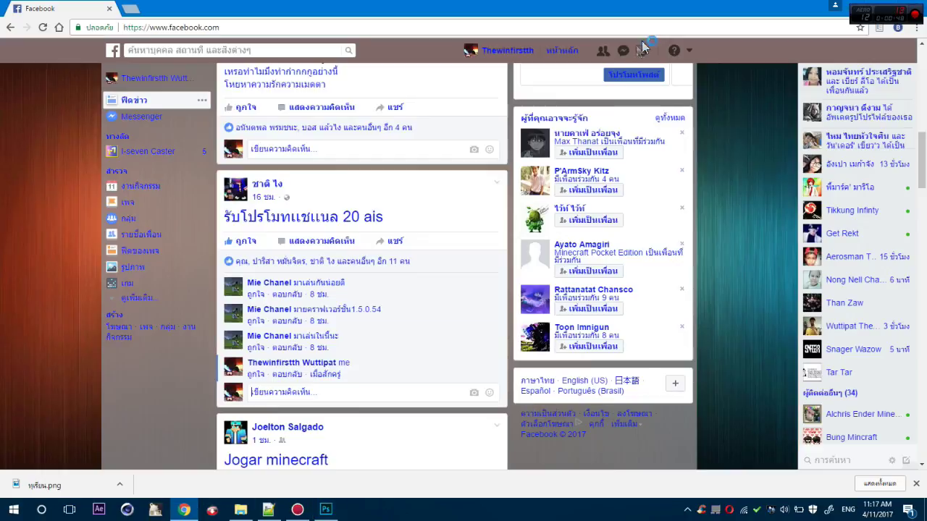
# Open the reference screenshot from the Facebook Messenger conversation at full size.
pyautogui.click(623, 50)
pyautogui.scroll(6, 721, 360)
pyautogui.click(736, 358)
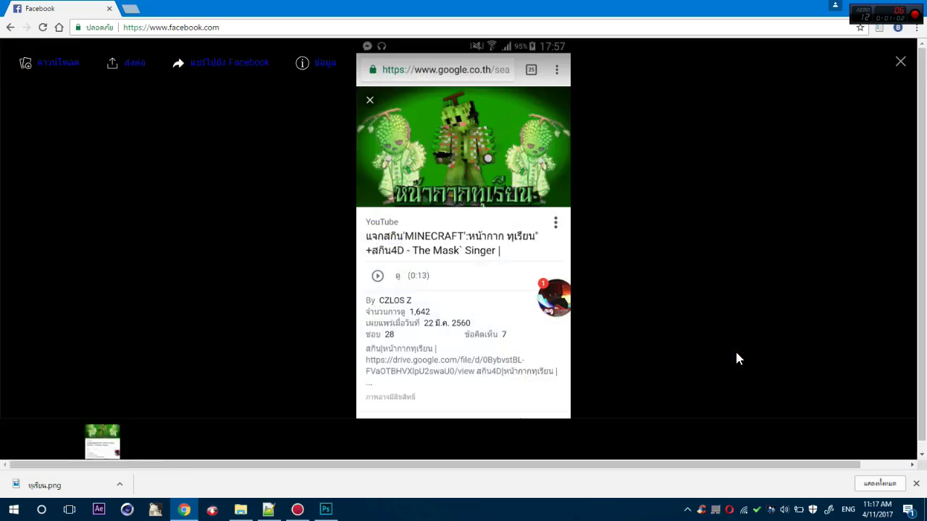
# Open google.com in a new tab, search for "หน้ากาก ทุเรียน" and browse the image results.
pyautogui.click(127, 13)
pyautogui.write('google.com')
pyautogui.press('Return')
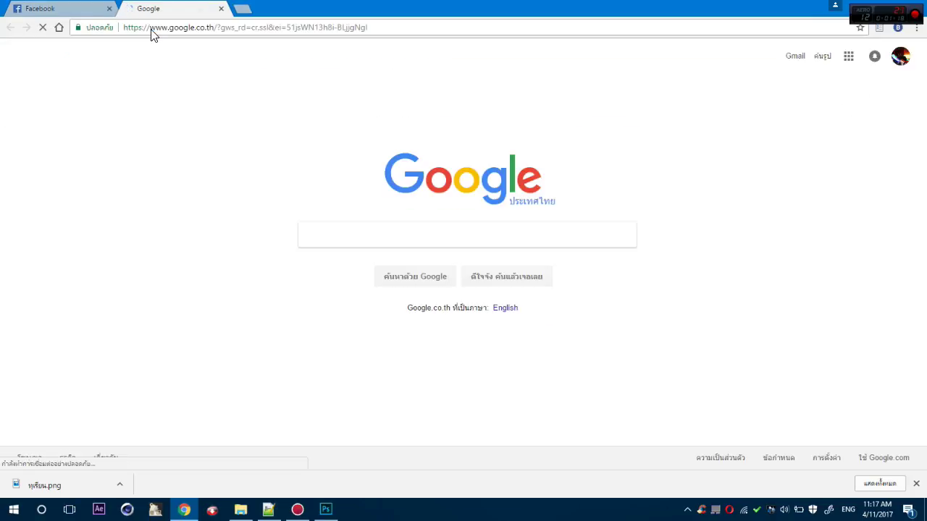
pyautogui.hotkey('alt', 'shift')
pyautogui.write('หนั')
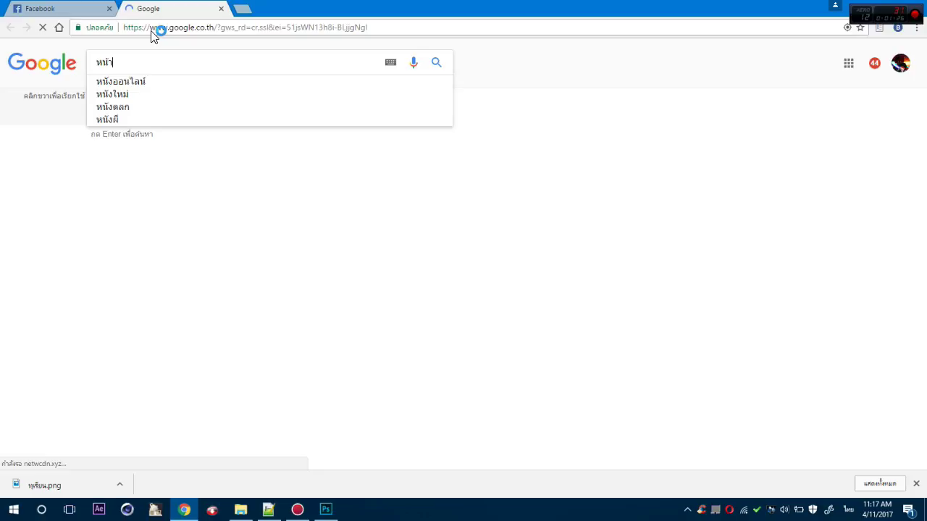
pyautogui.write('กาก ทุเรียน')
pyautogui.hotkey('alt', 'shift')
pyautogui.press('Return')
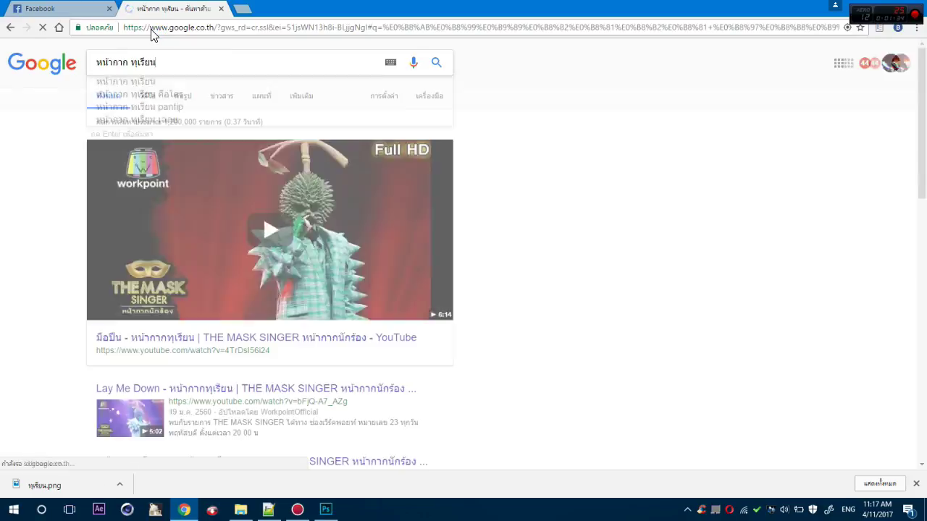
pyautogui.click(187, 97)
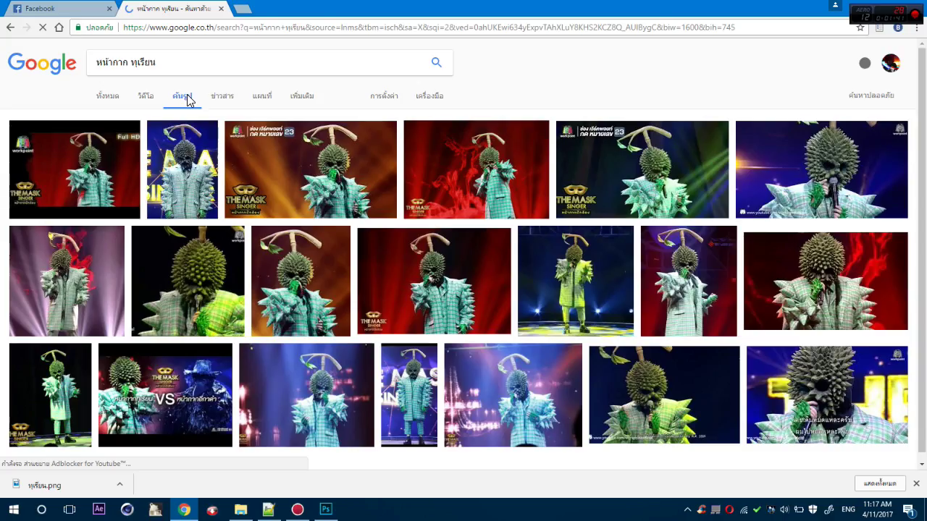
pyautogui.scroll(-4, 191, 98)
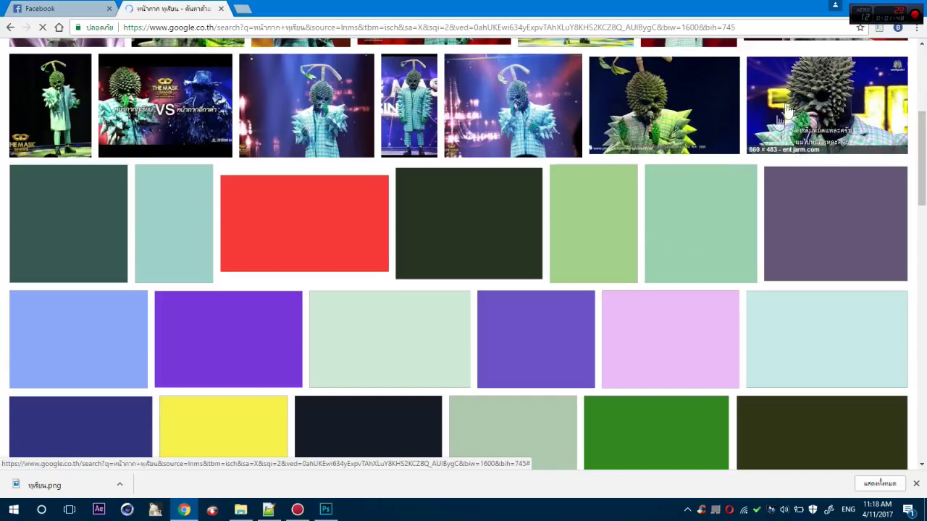
# Create a new 1280 x 720 pixel document in Photoshop with a white background.
pyautogui.click(32, 8)
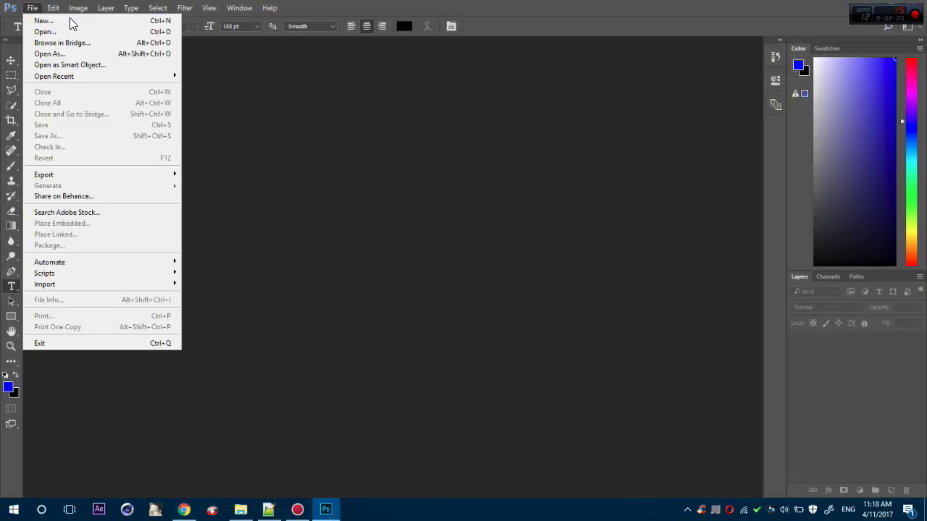
pyautogui.click(68, 21)
pyautogui.write('7')
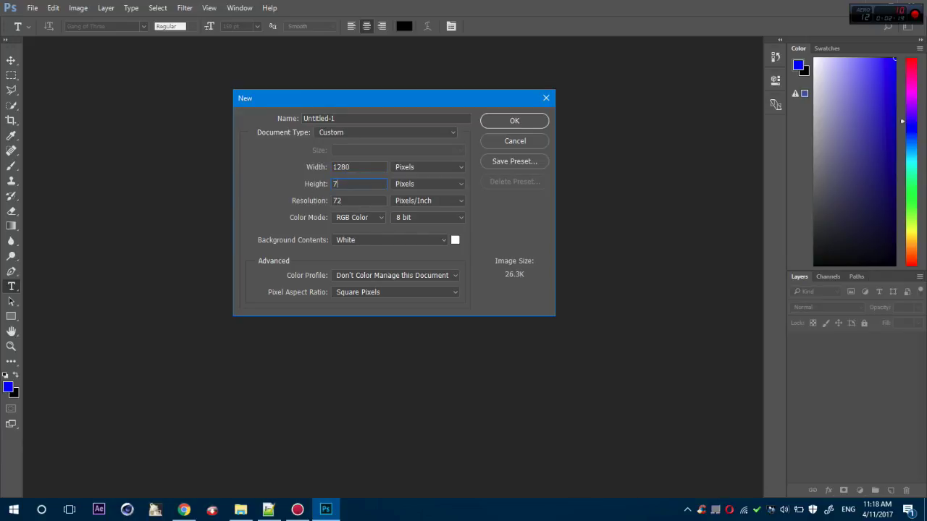
pyautogui.write('20')
pyautogui.click(505, 122)
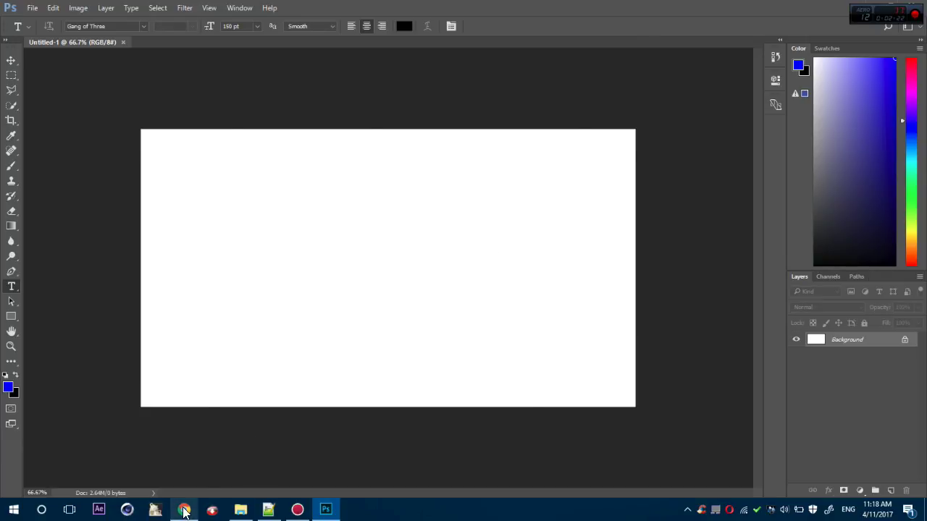
# Switch to Chrome and look through the "หน้ากาก ทุเรียน" image results for durian-mask drawings.
pyautogui.click(184, 511)
pyautogui.click(598, 245)
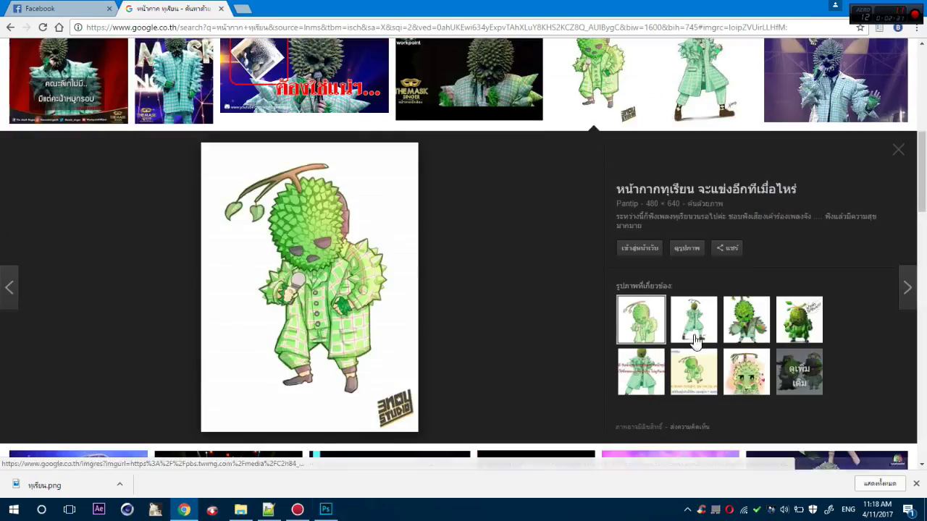
pyautogui.click(696, 330)
pyautogui.click(661, 324)
pyautogui.scroll(3, 479, 226)
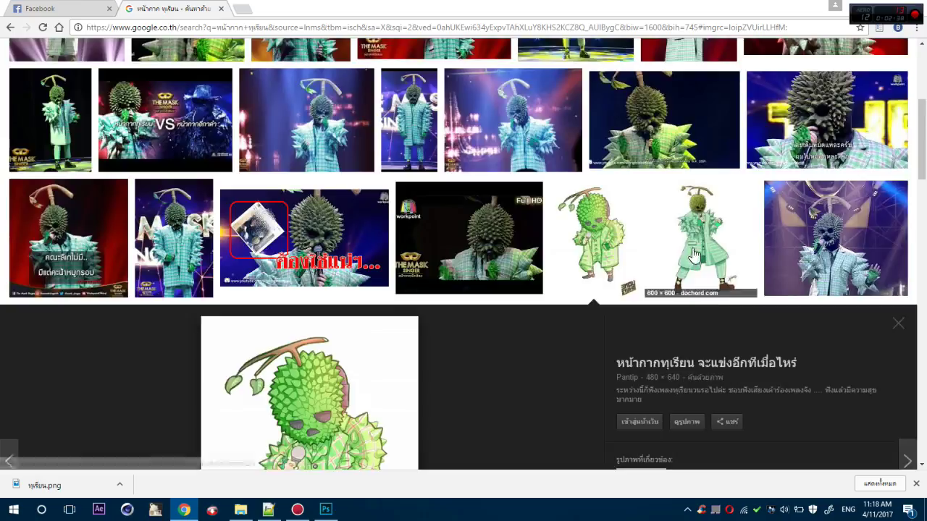
pyautogui.scroll(-18, 645, 261)
pyautogui.scroll(-10, 646, 261)
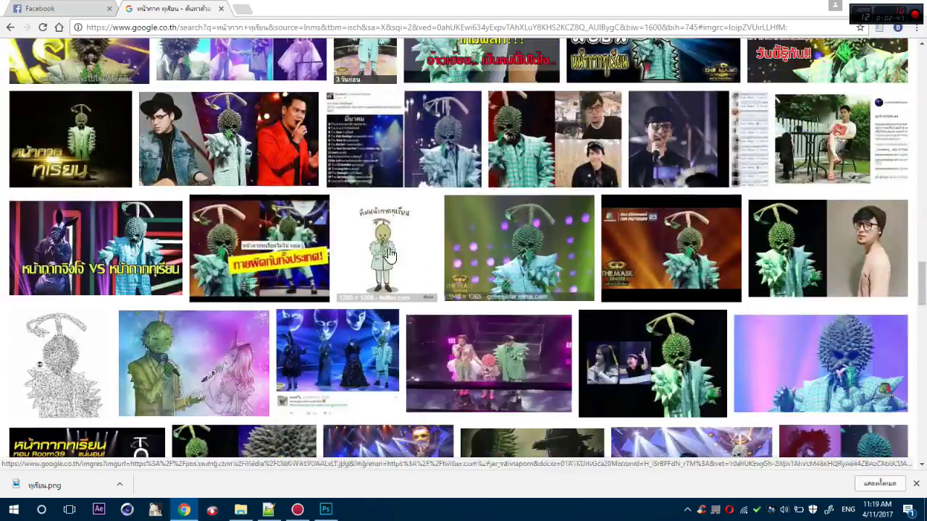
pyautogui.scroll(-10, 377, 308)
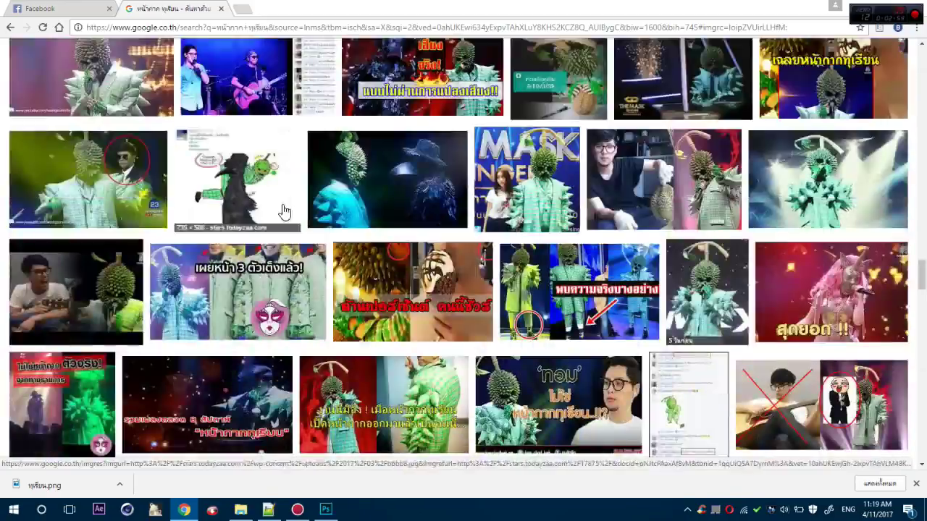
pyautogui.scroll(-10, 457, 217)
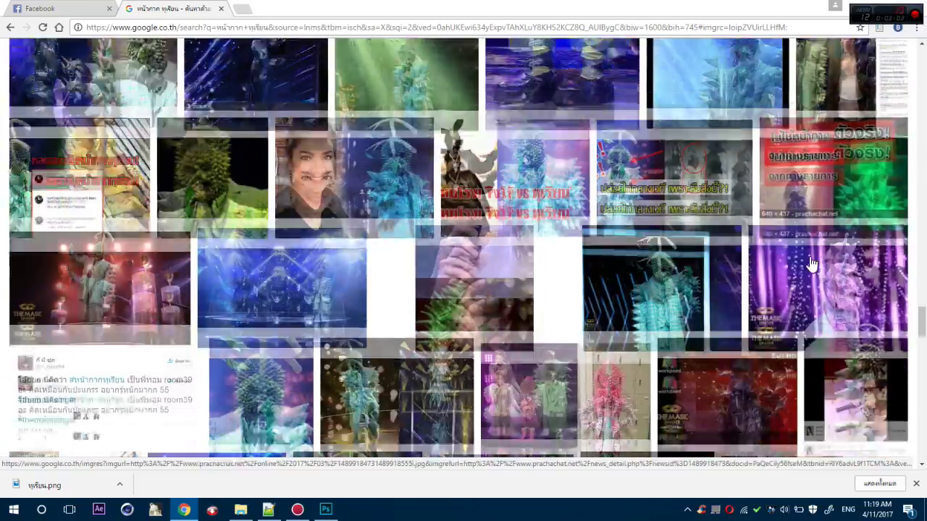
pyautogui.scroll(-10, 458, 218)
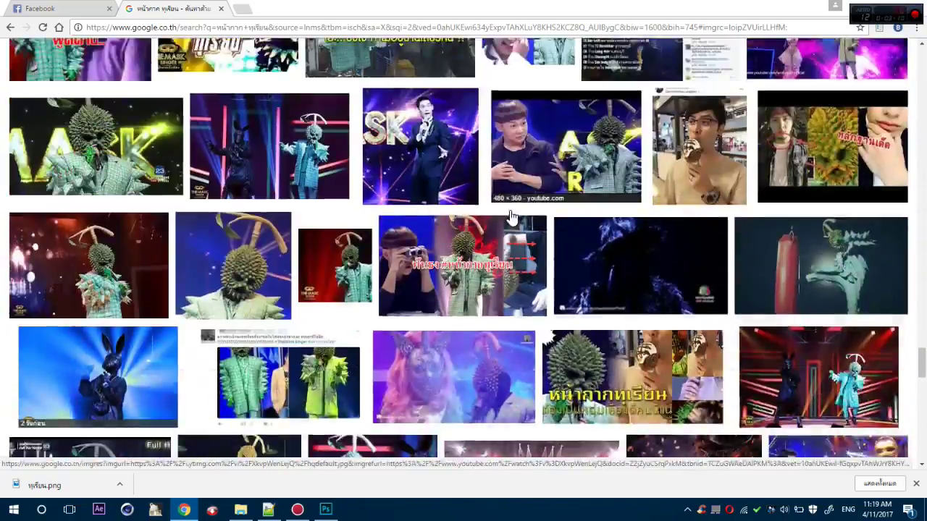
pyautogui.scroll(-10, 593, 213)
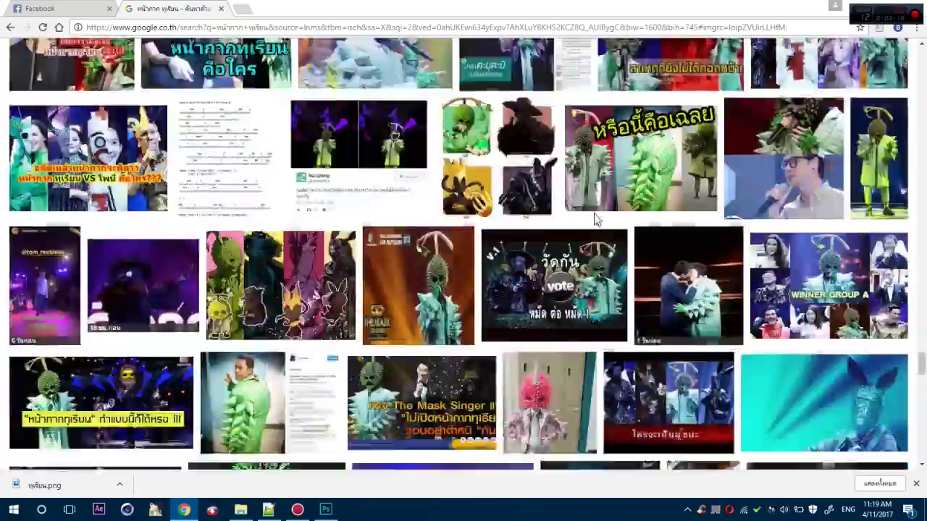
pyautogui.scroll(10, 594, 213)
pyautogui.scroll(15, 593, 217)
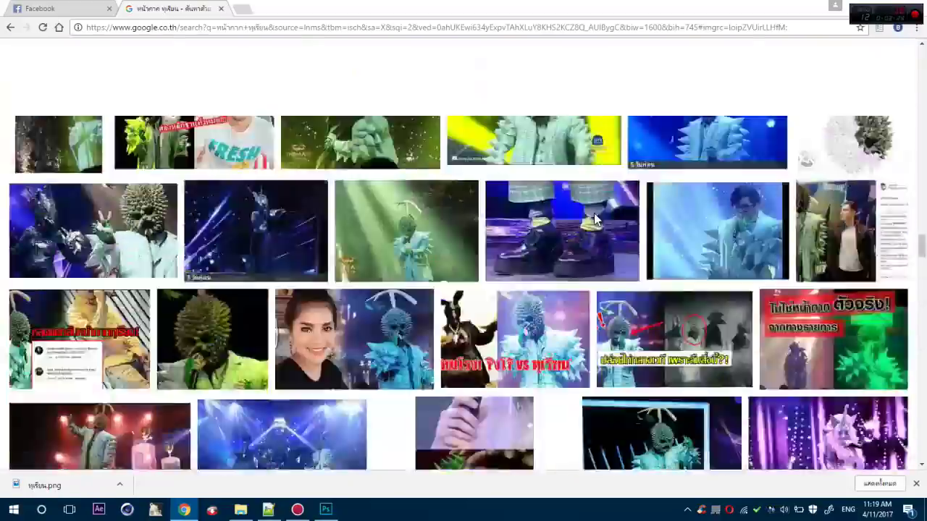
# Search images for "หน้ากาก ทุเรียน ตัวการ์ตูน" and preview the first fan-art drawing and its related pictures.
pyautogui.write('ตัวการ์ตูน')
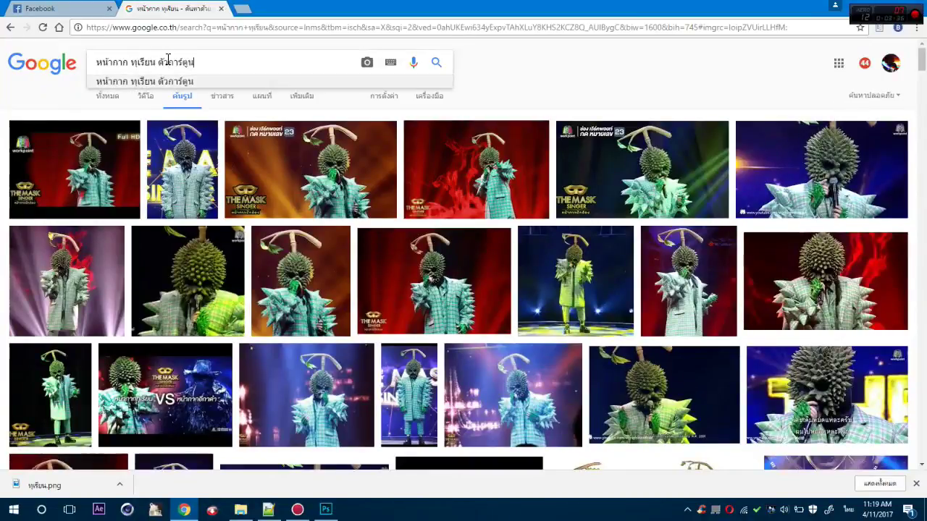
pyautogui.press('Return')
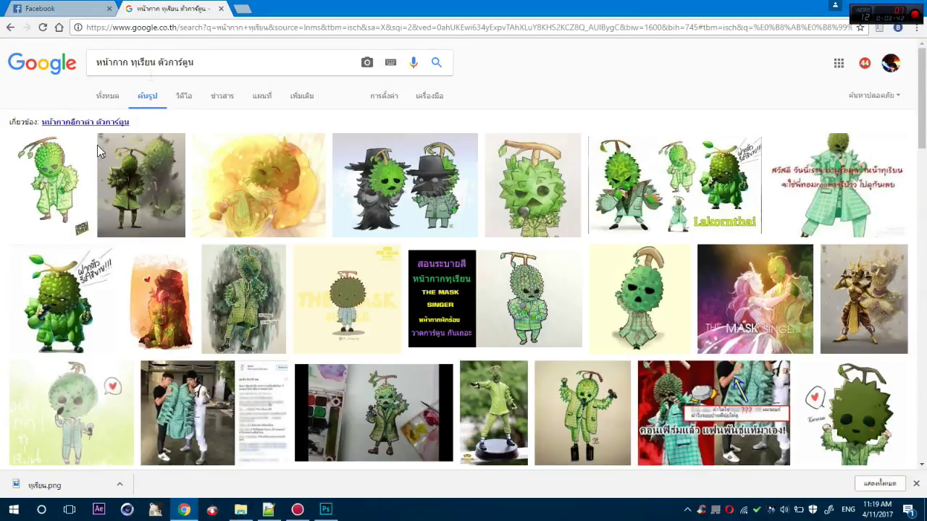
pyautogui.click(65, 186)
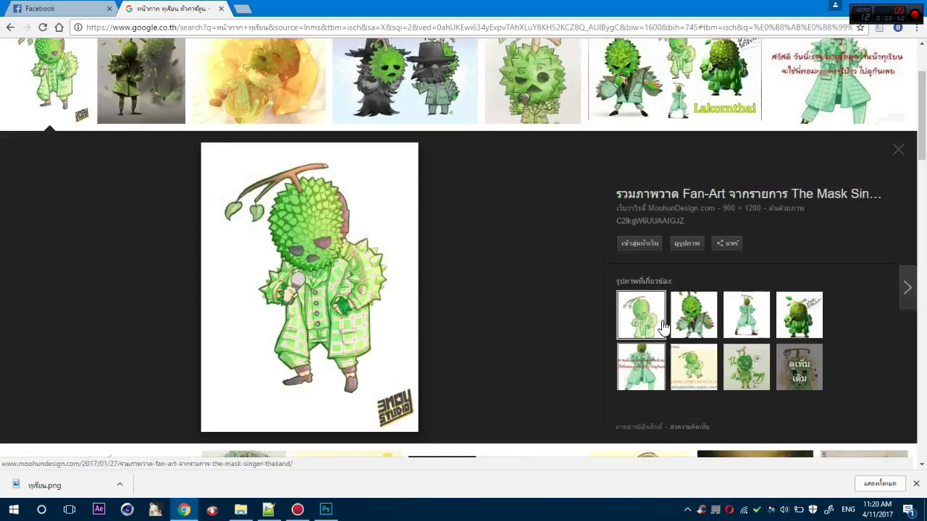
pyautogui.click(684, 322)
pyautogui.click(747, 315)
pyautogui.click(799, 315)
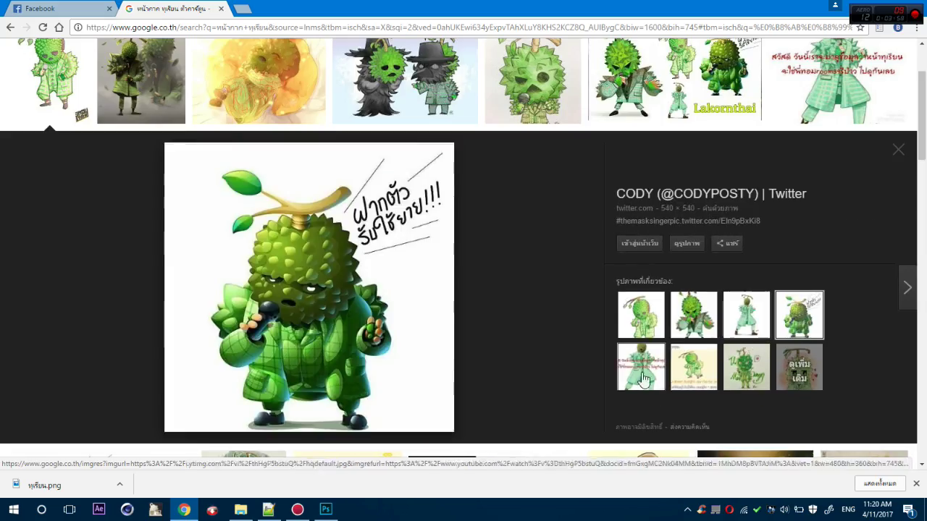
# Browse further through the cartoon durian-mask results and preview the low-poly durian fan art and similar drawings.
pyautogui.scroll(2, 322, 163)
pyautogui.scroll(-8, 432, 190)
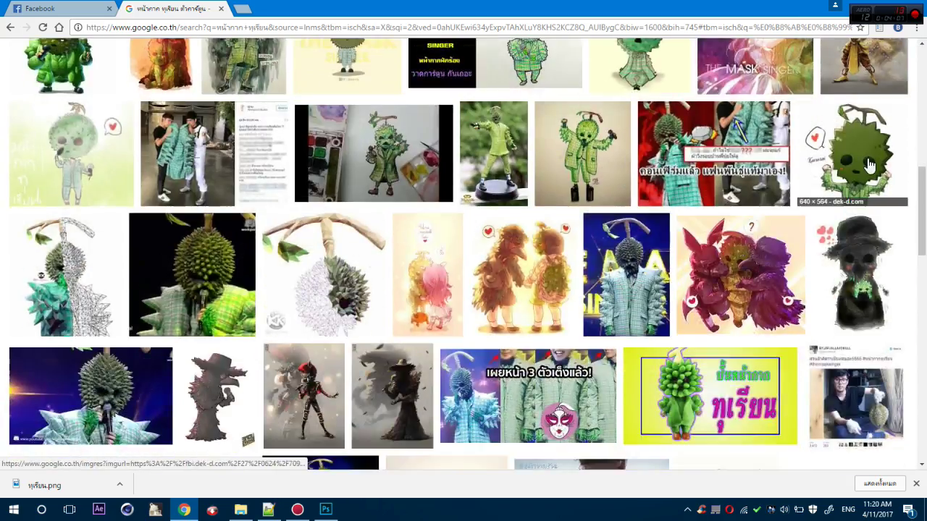
pyautogui.click(519, 207)
pyautogui.click(757, 221)
pyautogui.scroll(4, 756, 221)
pyautogui.click(449, 130)
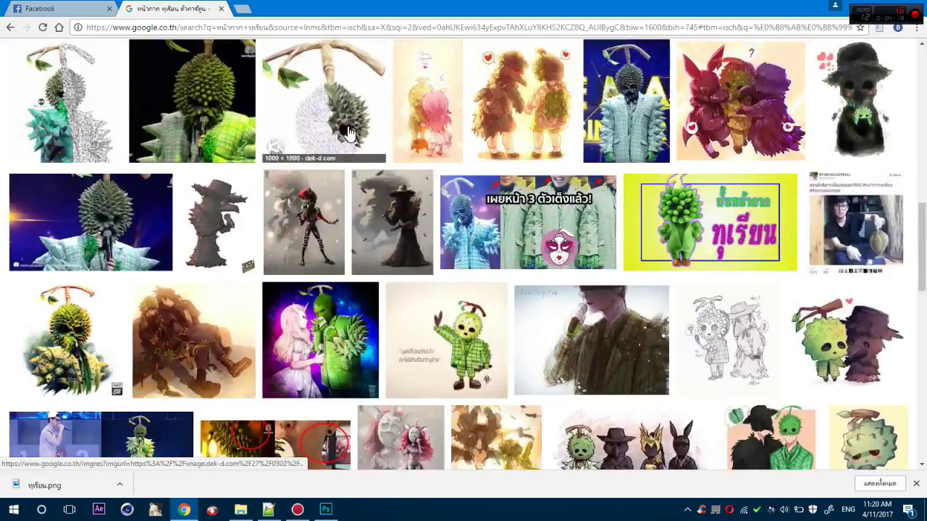
pyautogui.click(348, 133)
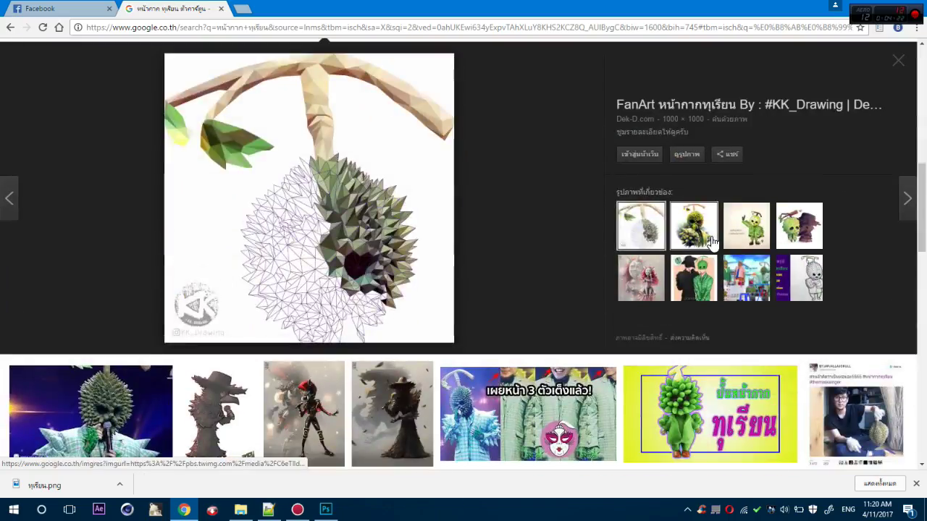
pyautogui.click(712, 241)
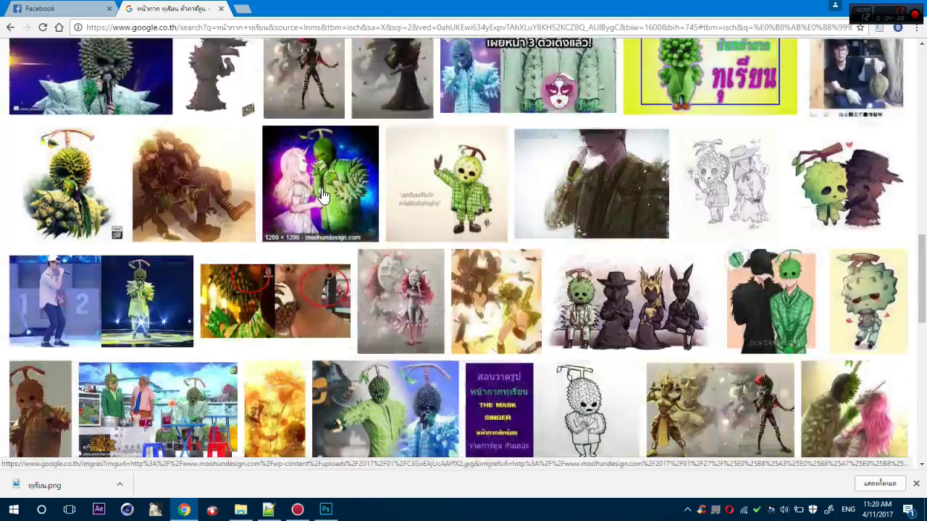
pyautogui.scroll(-1, 200, 349)
pyautogui.scroll(-3, 680, 327)
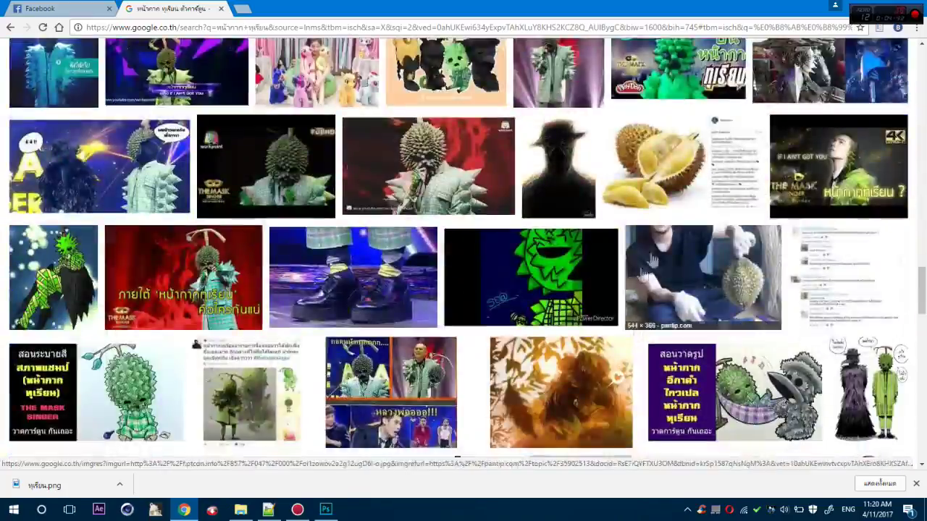
pyautogui.scroll(-10, 652, 259)
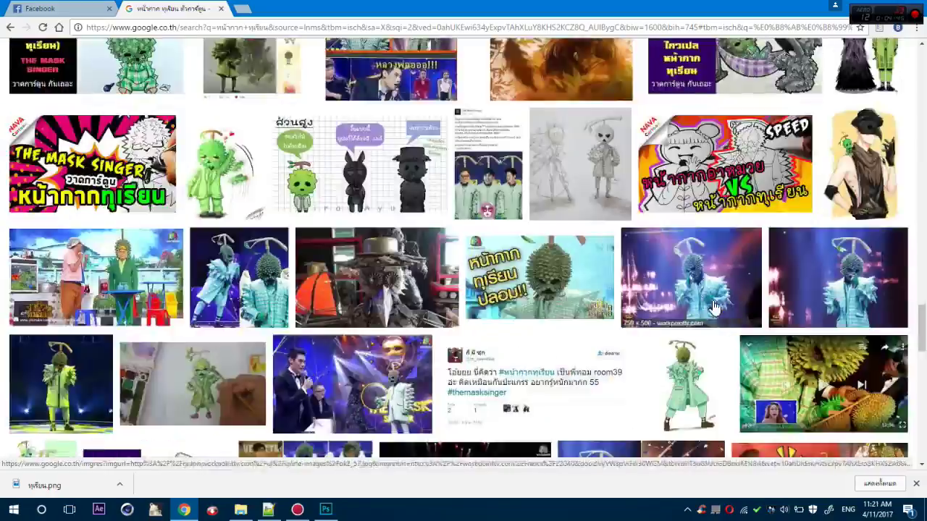
pyautogui.scroll(-15, 496, 322)
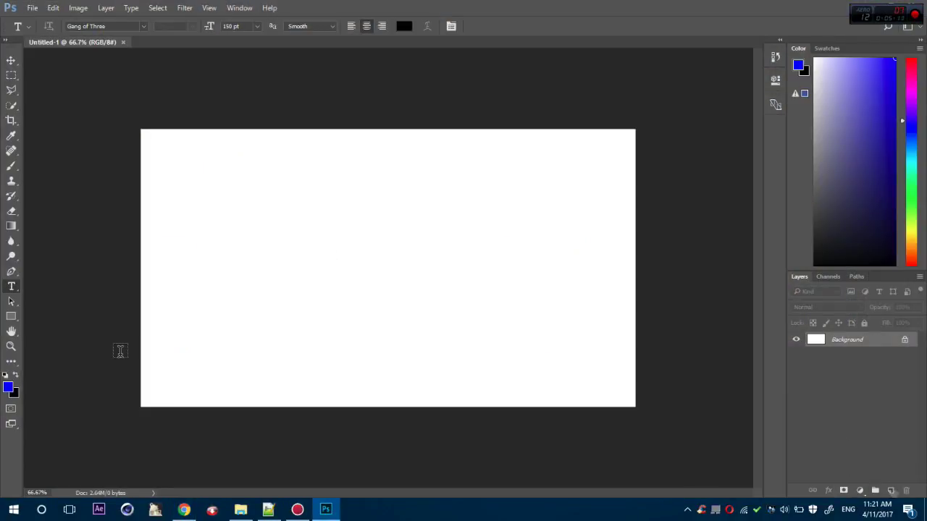
# Add a new layer in Photoshop and fill it with a horizontal gradient from bright green to a lighter yellowish green.
pyautogui.click(890, 490)
pyautogui.click(9, 387)
pyautogui.click(406, 195)
pyautogui.click(523, 97)
pyautogui.click(13, 394)
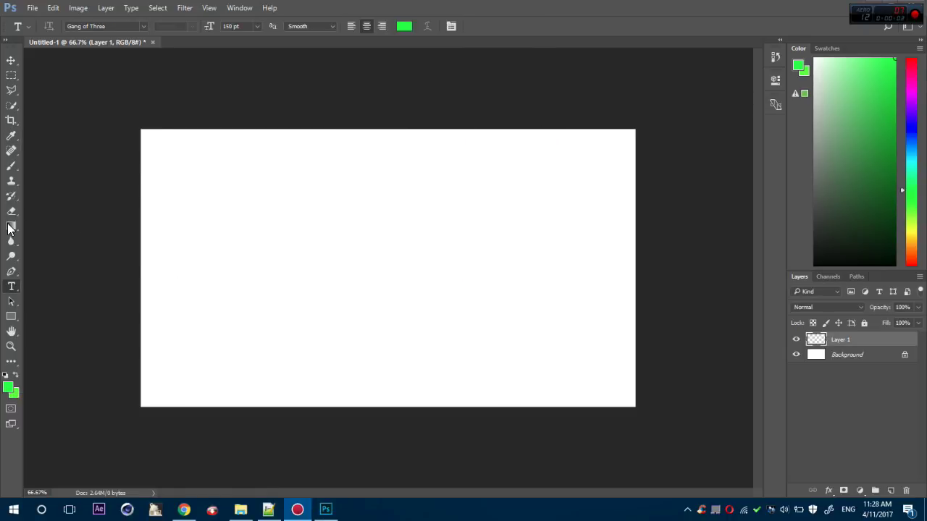
pyautogui.click(13, 225)
pyautogui.moveTo(239, 276); pyautogui.dragTo(516, 284)
# Open the character render "ทุเรียน #1_0000.png" and place it in the centre of the green 1280 x 720 picture.
pyautogui.click(31, 8)
pyautogui.click(37, 31)
pyautogui.scroll(-20, 234, 142)
pyautogui.click(191, 208)
pyautogui.doubleClick(166, 401)
pyautogui.click(11, 60)
pyautogui.moveTo(379, 267); pyautogui.dragTo(356, 327)
pyautogui.moveTo(356, 328); pyautogui.dragTo(381, 270)
# Show the rulers and free-transform the character to fill nearly the full canvas height.
pyautogui.hotkey('ctrl', 'r')
pyautogui.hotkey('ctrl', 't')
pyautogui.moveTo(471, 173); pyautogui.dragTo(476, 155)
pyautogui.click(511, 25)
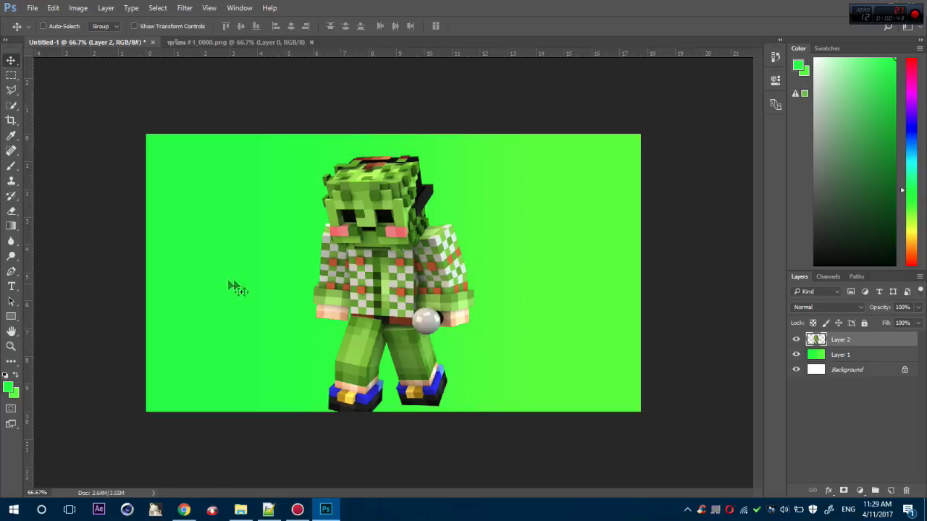
# Switch to Chrome to examine the reference thumbnail's layout on Facebook, then minimise the browser.
pyautogui.click(189, 505)
pyautogui.click(58, 8)
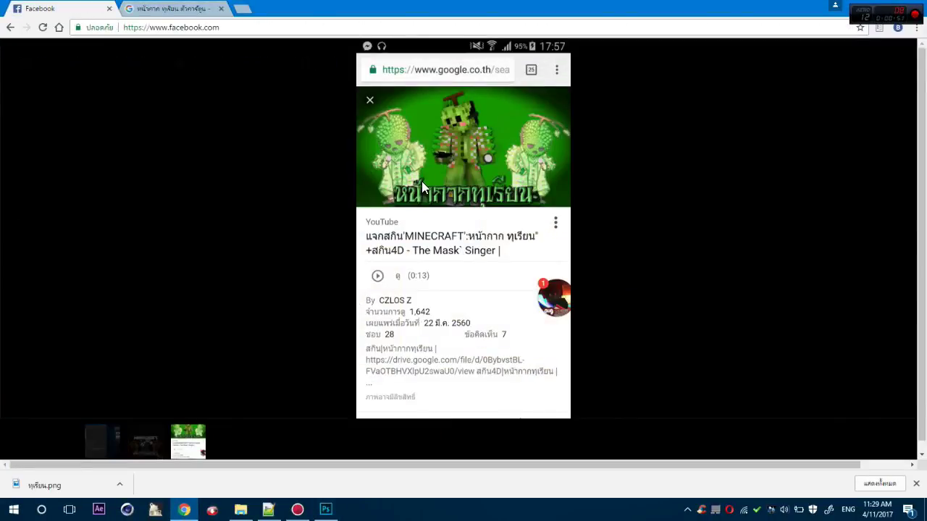
pyautogui.click(175, 13)
pyautogui.click(859, 6)
# Open the shadow overlay image SS-2.png from the Pictures folder.
pyautogui.click(33, 7)
pyautogui.click(43, 33)
pyautogui.click(61, 325)
pyautogui.scroll(-3, 301, 155)
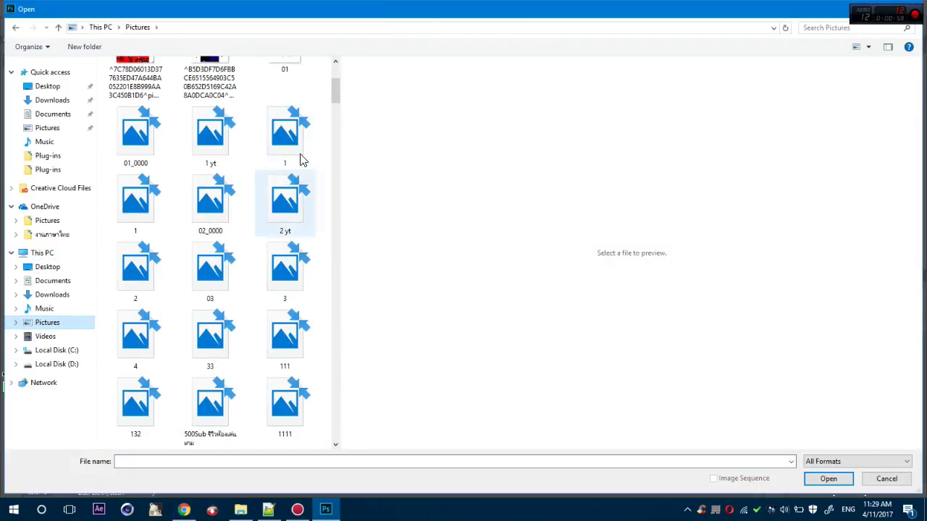
pyautogui.scroll(-10, 275, 203)
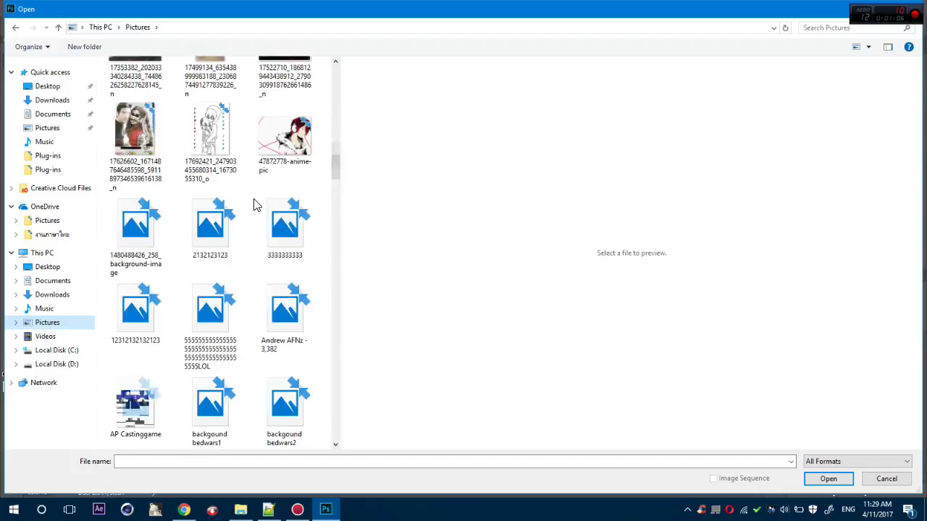
pyautogui.scroll(-10, 255, 199)
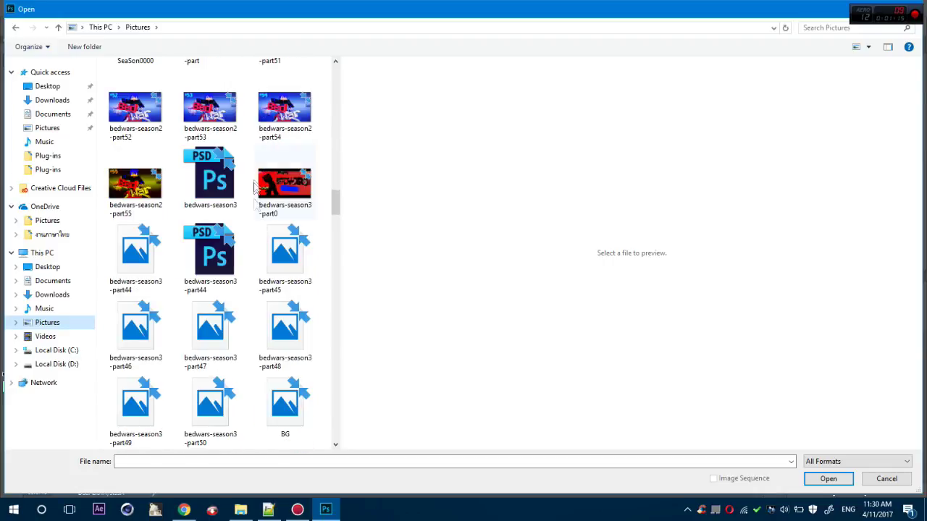
pyautogui.scroll(1, 246, 221)
pyautogui.scroll(-1, 246, 221)
pyautogui.scroll(-10, 246, 227)
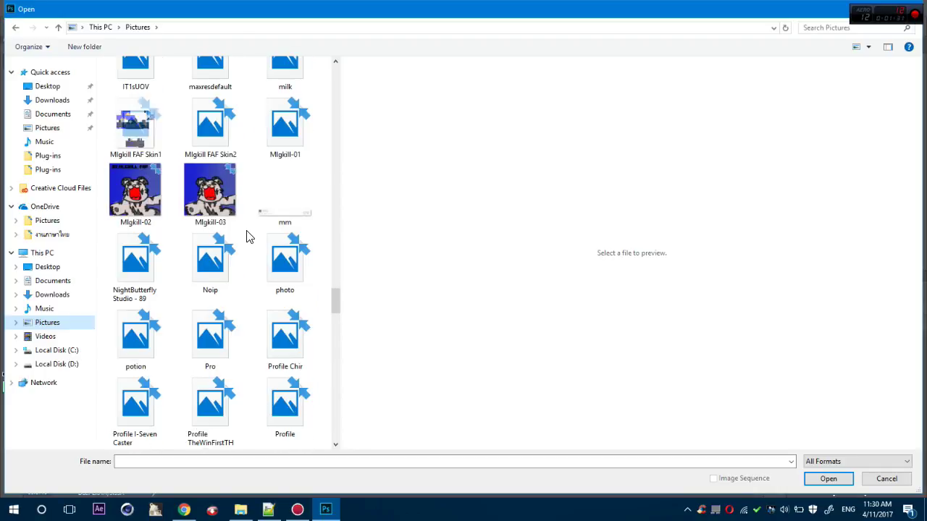
pyautogui.scroll(-3, 250, 217)
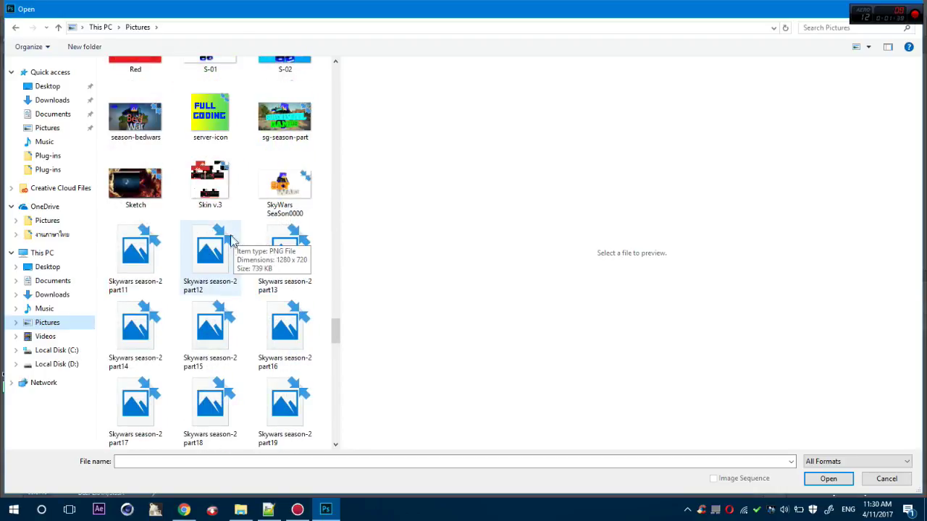
pyautogui.scroll(-7, 239, 195)
pyautogui.doubleClick(210, 203)
# Bring the SS-2 shadow overlay into the picture and scale it down so its dark edges fit the canvas.
pyautogui.moveTo(277, 201); pyautogui.dragTo(326, 221)
pyautogui.moveTo(319, 222); pyautogui.dragTo(310, 239)
pyautogui.hotkey('ctrl', 't')
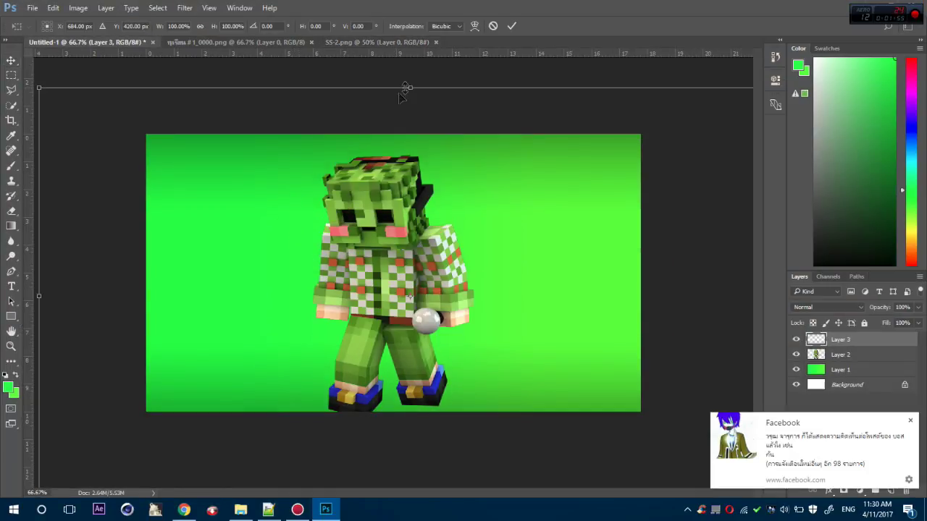
pyautogui.moveTo(409, 89); pyautogui.dragTo(409, 176)
pyautogui.moveTo(39, 340); pyautogui.dragTo(190, 289)
pyautogui.moveTo(671, 469); pyautogui.dragTo(641, 410)
pyautogui.click(511, 26)
pyautogui.click(911, 421)
# Add the text "หน้ากากทุเรียน" at 100 pt near the canvas's lower-left corner.
pyautogui.press('t')
pyautogui.click(218, 353)
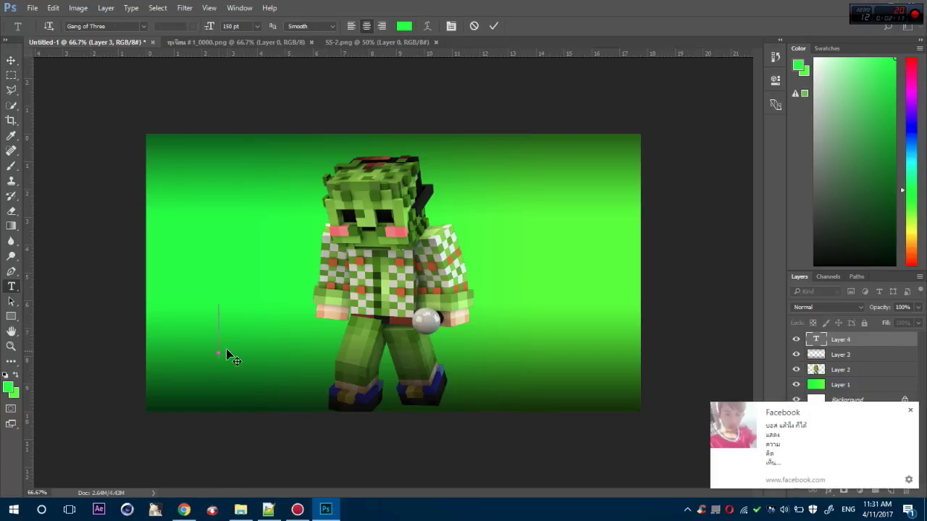
pyautogui.click(256, 26)
pyautogui.click(257, 190)
pyautogui.write('หน้ากากทุเรียน')
pyautogui.hotkey('ctrl', 'a')
pyautogui.click(242, 26)
pyautogui.write('100')
pyautogui.moveTo(262, 375); pyautogui.dragTo(276, 413)
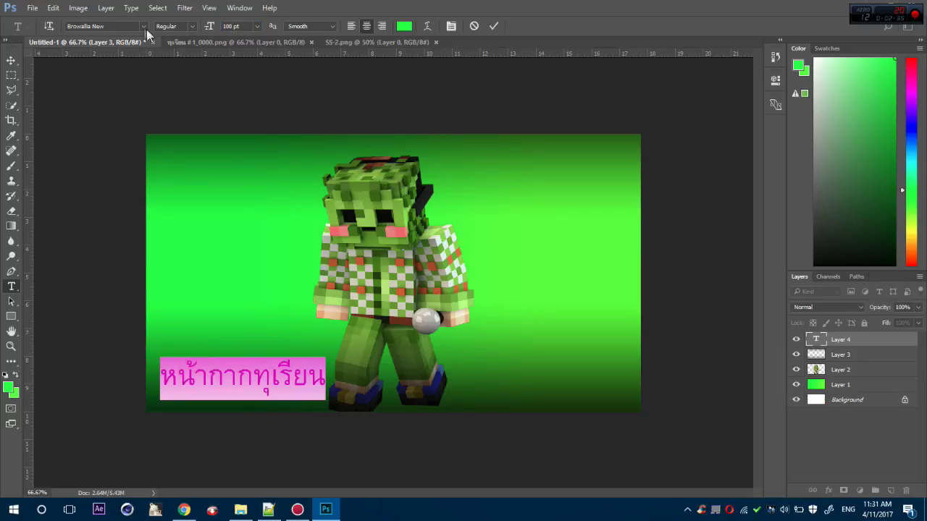
# Set the title text to the LilyUPC font at 130 pt and commit it.
pyautogui.click(144, 26)
pyautogui.scroll(-15, 265, 308)
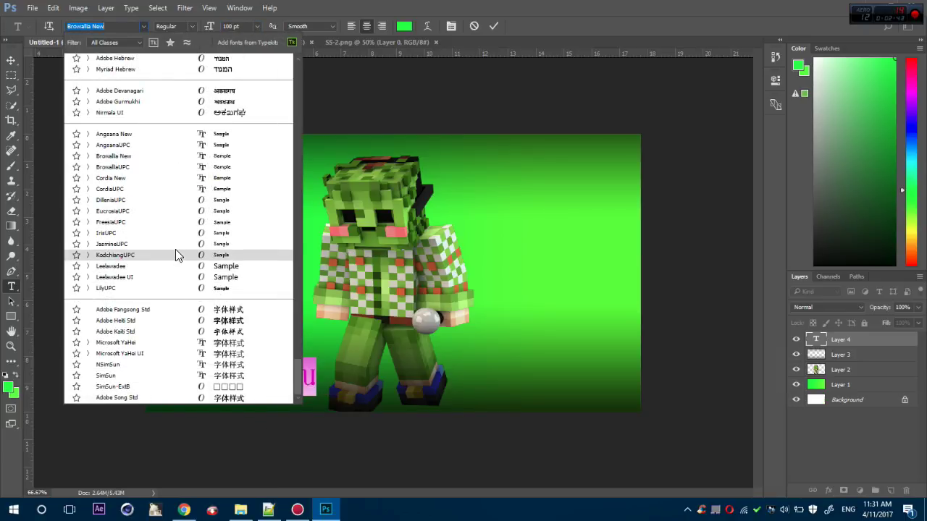
pyautogui.click(174, 288)
pyautogui.keyDown('ctrl'); pyautogui.moveTo(336, 401); pyautogui.dragTo(322, 397); pyautogui.keyUp('ctrl')
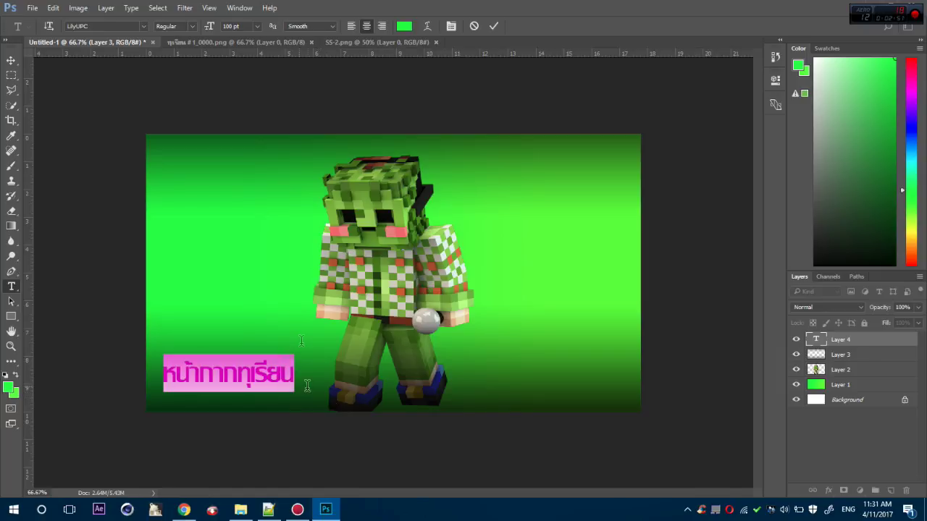
pyautogui.write('130')
pyautogui.press('Return')
pyautogui.hotkey('ctrl', 'Return')
# Colour the whole title text black.
pyautogui.moveTo(160, 373); pyautogui.dragTo(335, 373)
pyautogui.click(8, 386)
pyautogui.click(245, 248)
pyautogui.click(510, 94)
# Colour only the letter "ท" in the title bright green.
pyautogui.moveTo(257, 373); pyautogui.dragTo(268, 373)
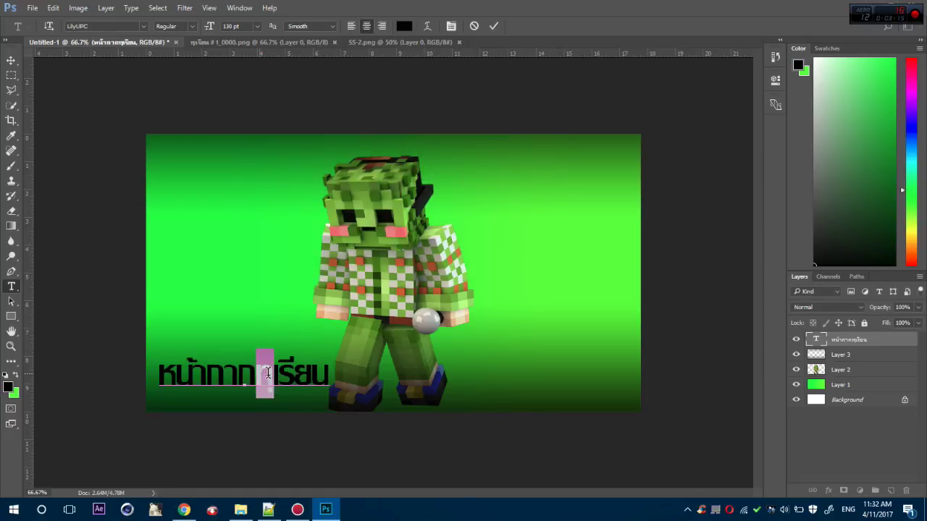
pyautogui.click(8, 387)
pyautogui.click(402, 200)
pyautogui.moveTo(384, 116); pyautogui.dragTo(434, 78)
pyautogui.click(510, 95)
pyautogui.click(225, 373)
# Add a new layer with a horizontal green gradient, lower its opacity to tint the picture, and stack the shadow overlay above it.
pyautogui.moveTo(862, 342)
pyautogui.mouseDown()
pyautogui.moveTo(833, 346)
pyautogui.moveTo(846, 336)
pyautogui.mouseUp()
pyautogui.click(891, 490)
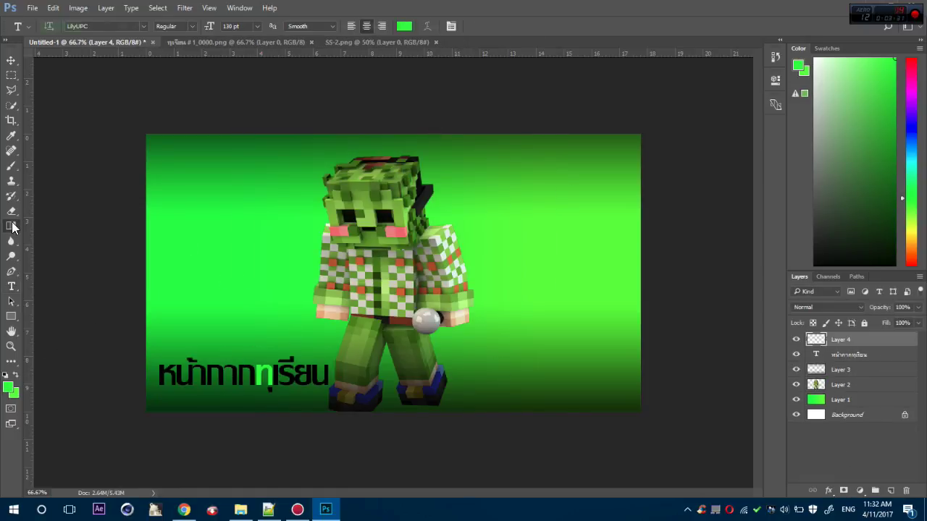
pyautogui.click(11, 226)
pyautogui.moveTo(288, 264); pyautogui.dragTo(554, 283)
pyautogui.moveTo(879, 320); pyautogui.dragTo(878, 320)
pyautogui.moveTo(869, 368); pyautogui.dragTo(852, 336)
# Recolour the letter "ท" in the title black and commit the text.
pyautogui.click(851, 368)
pyautogui.click(11, 286)
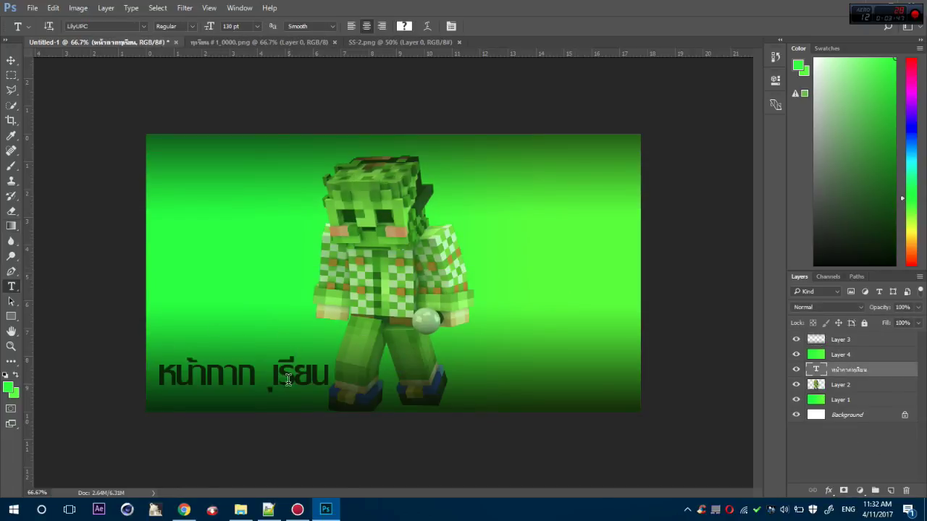
pyautogui.moveTo(257, 373); pyautogui.dragTo(273, 374)
pyautogui.click(9, 387)
pyautogui.moveTo(343, 191); pyautogui.dragTo(248, 252)
pyautogui.press('Return')
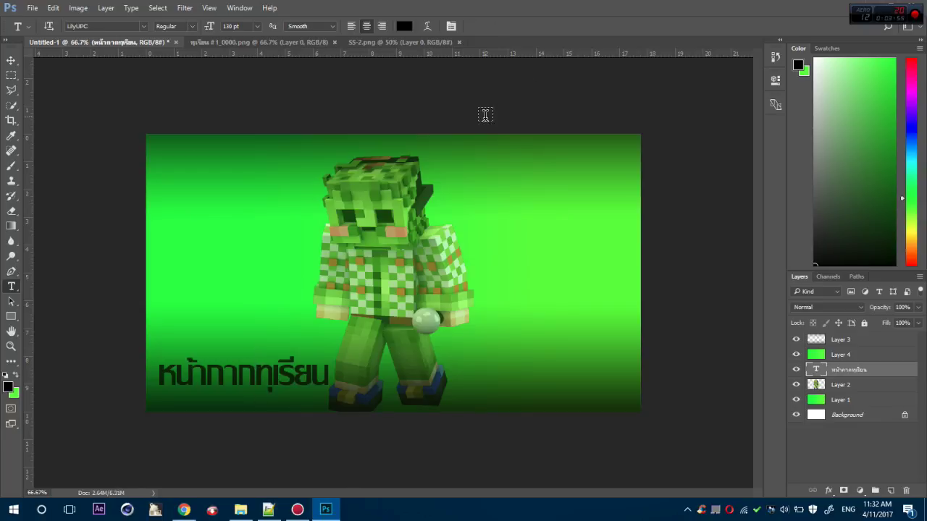
pyautogui.click(843, 451)
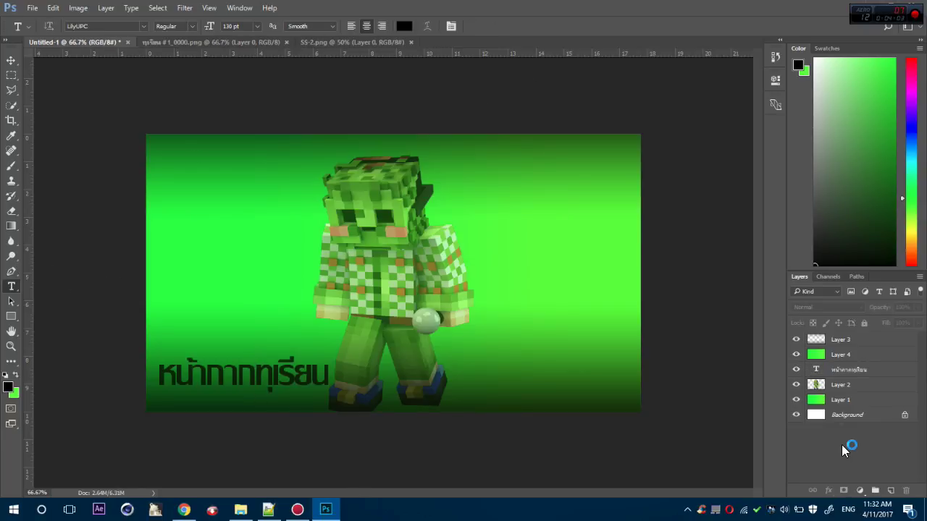
# Open the logo image icon.png from the Desktop folder.
pyautogui.click(32, 8)
pyautogui.click(33, 32)
pyautogui.click(54, 87)
pyautogui.doubleClick(169, 210)
pyautogui.scroll(-10, 196, 194)
pyautogui.scroll(-10, 195, 190)
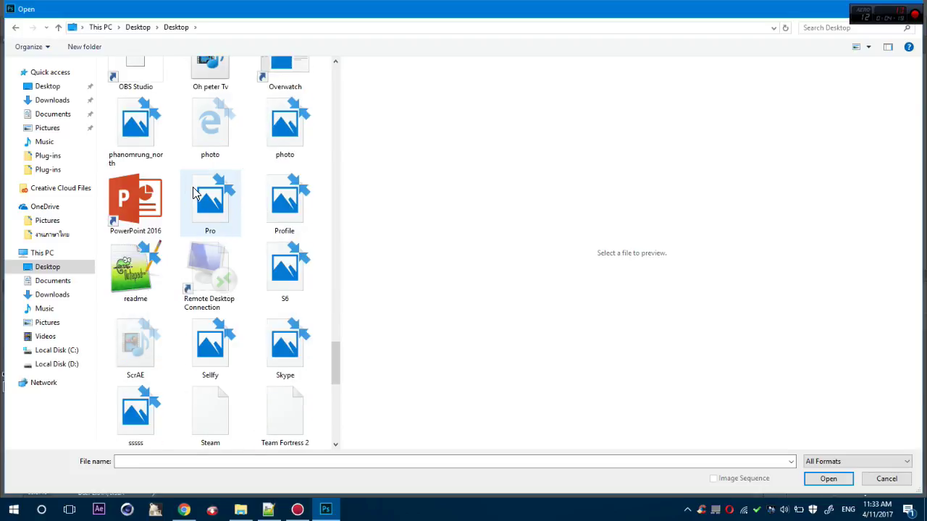
pyautogui.moveTo(334, 384); pyautogui.dragTo(349, 271)
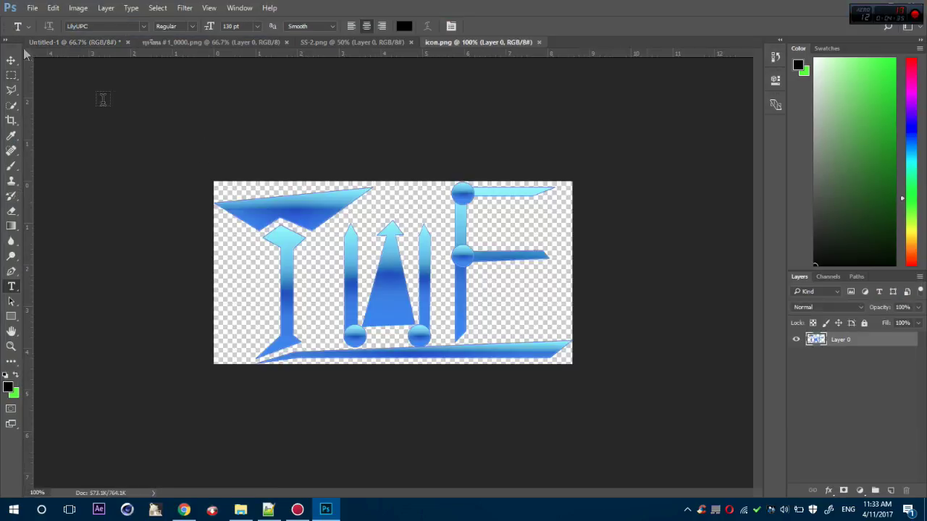
# Set the background colour to red, try a horizontal gradient across the logo image, and undo the gradient.
pyautogui.click(14, 393)
pyautogui.click(403, 245)
pyautogui.click(533, 94)
pyautogui.moveTo(270, 266); pyautogui.dragTo(529, 279)
pyautogui.click(48, 8)
pyautogui.click(54, 19)
# Set the foreground colour to a bright crimson red.
pyautogui.click(8, 387)
pyautogui.click(406, 104)
pyautogui.click(393, 100)
pyautogui.click(486, 95)
# Try a horizontal crimson-to-red gradient across the logo image and undo it.
pyautogui.moveTo(250, 257); pyautogui.dragTo(493, 274)
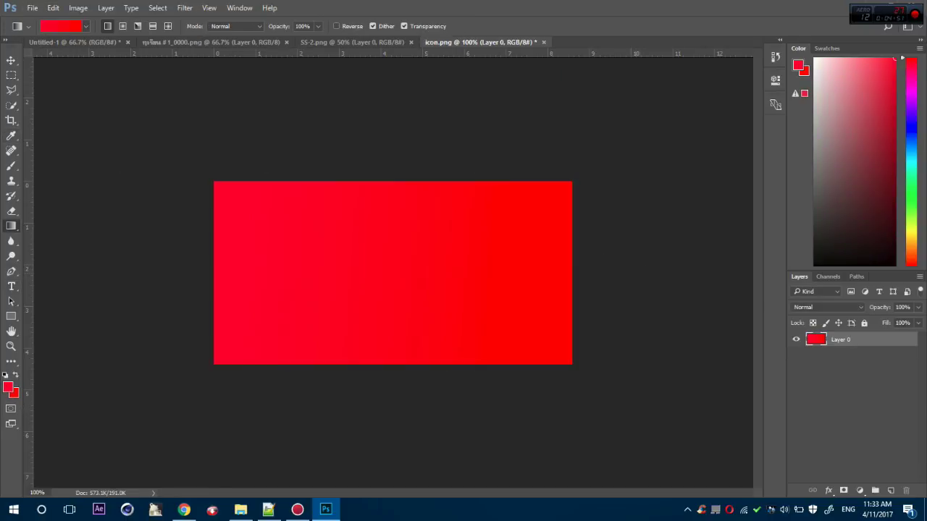
pyautogui.click(54, 8)
pyautogui.click(54, 20)
# Fill all the blue parts of the logo with the crimson red foreground colour using the Paint Bucket tool.
pyautogui.rightClick(11, 228)
pyautogui.click(47, 238)
pyautogui.click(295, 205)
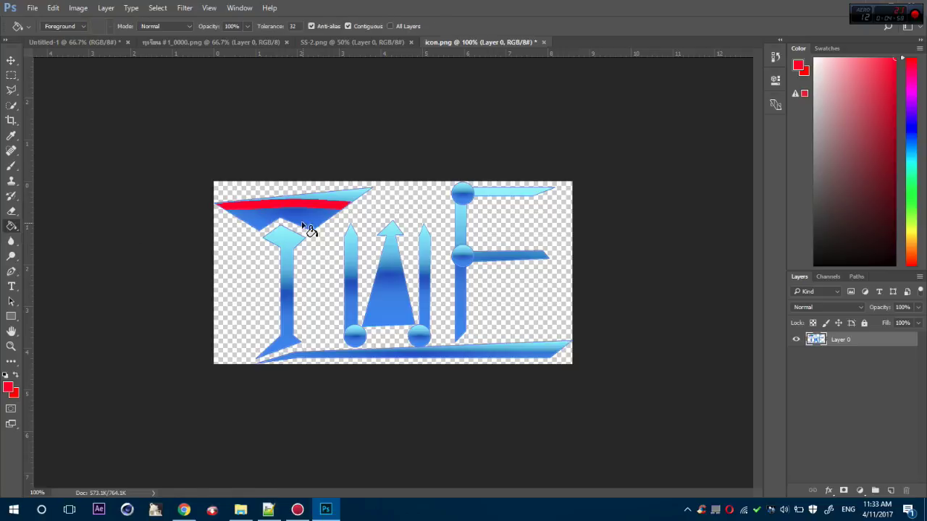
pyautogui.click(393, 275)
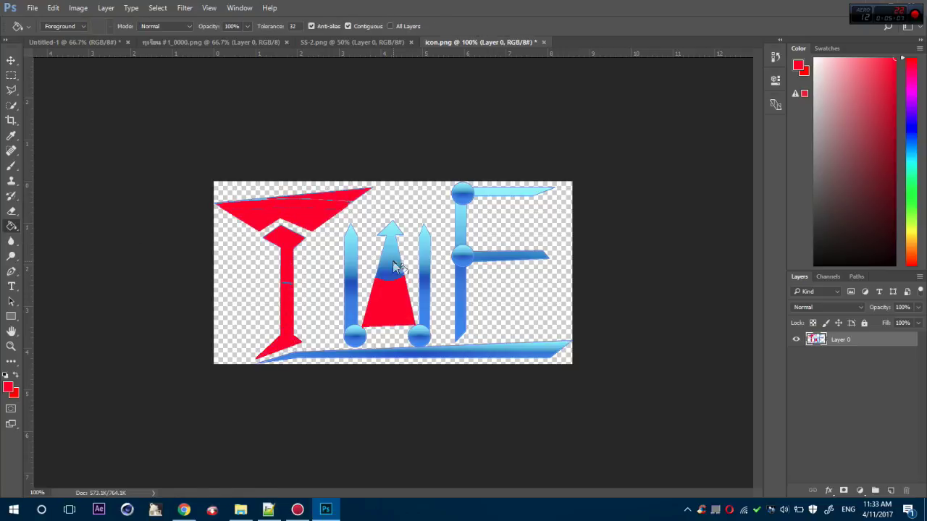
pyautogui.click(392, 241)
pyautogui.click(458, 261)
pyautogui.click(464, 195)
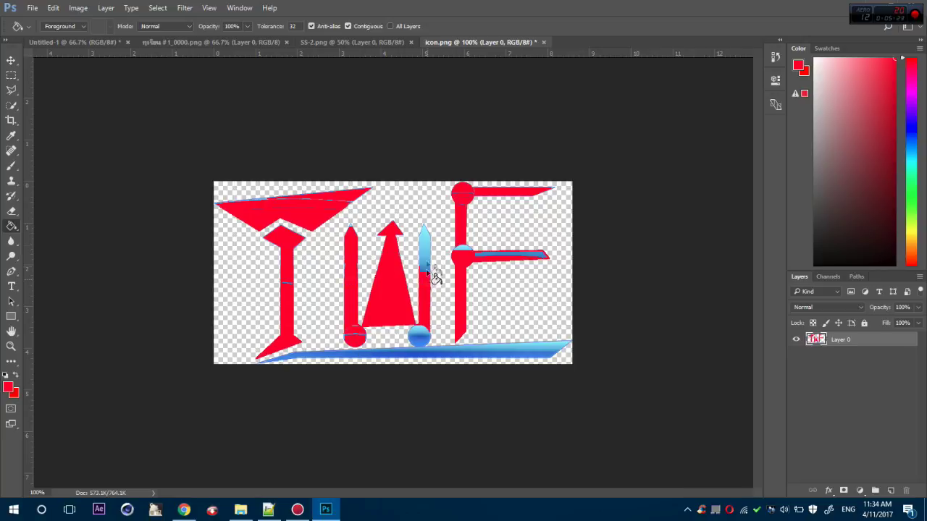
pyautogui.click(515, 353)
pyautogui.click(310, 355)
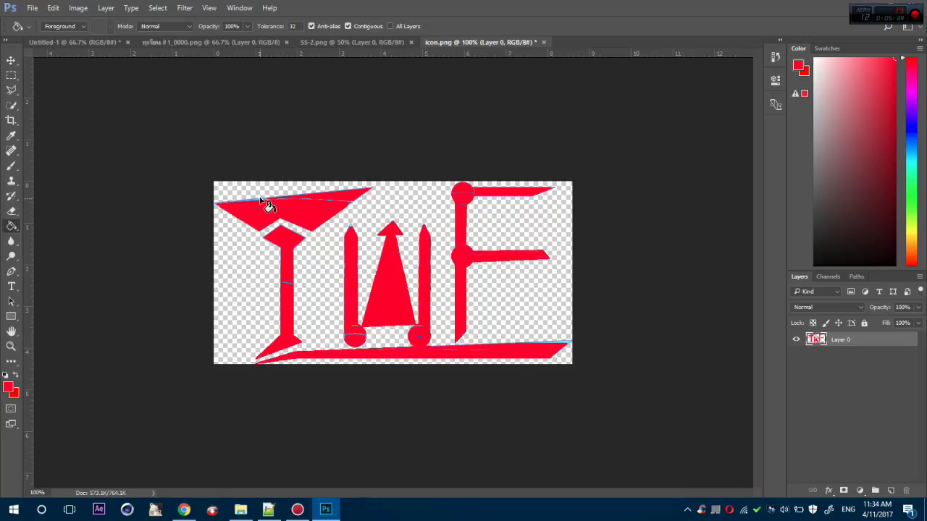
# Place the red logo in the Untitled-1 thumbnail, scaled down in the picture's lower-right corner, and lower its layer opacity to 17%.
pyautogui.click(13, 61)
pyautogui.moveTo(339, 223); pyautogui.dragTo(522, 318)
pyautogui.hotkey('ctrl', 't')
pyautogui.moveTo(402, 272); pyautogui.dragTo(592, 366)
pyautogui.moveTo(604, 380); pyautogui.dragTo(588, 379)
pyautogui.click(511, 26)
pyautogui.click(917, 307)
pyautogui.moveTo(918, 321); pyautogui.dragTo(874, 320)
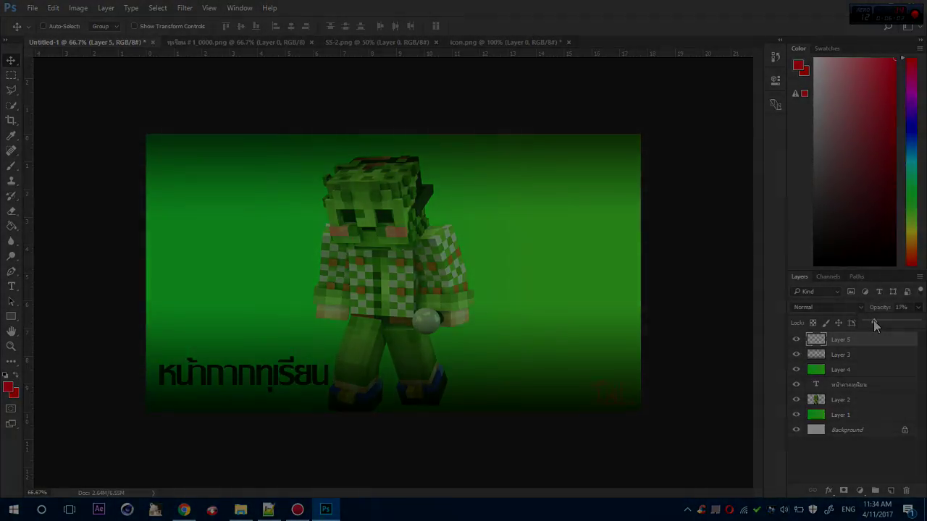